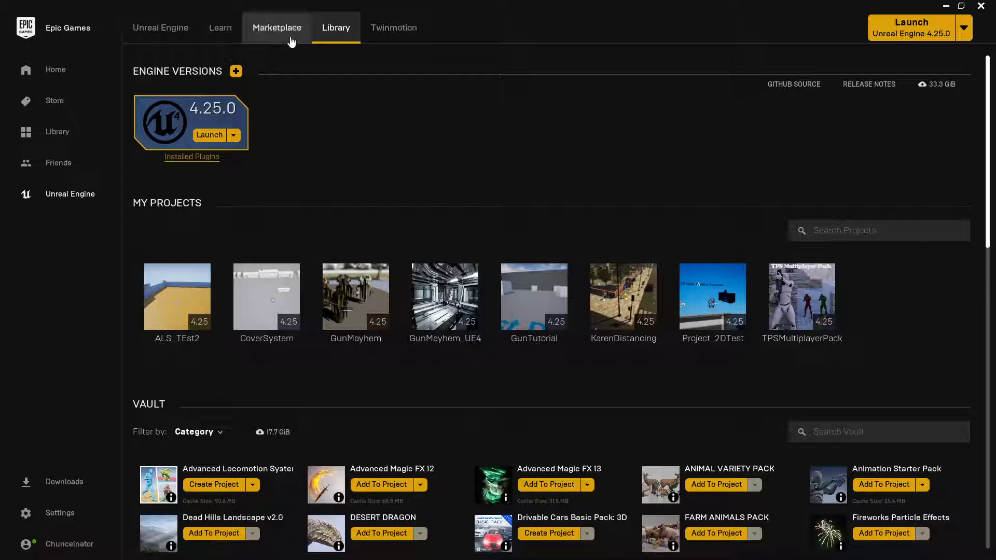
Search the Unreal Engine Marketplace for "weapon" and limit the results to free products
left_click(292, 41)
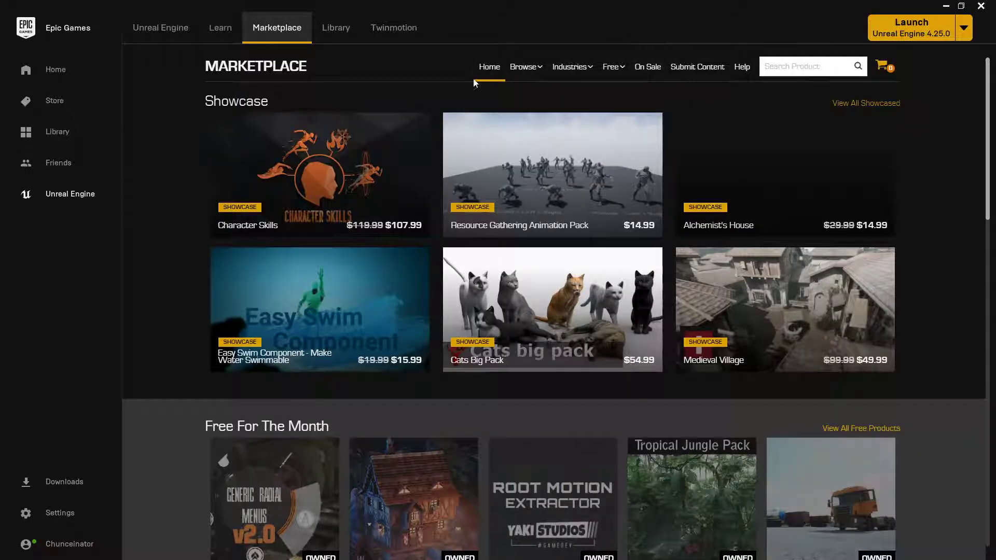
type("weapon")
key("Return")
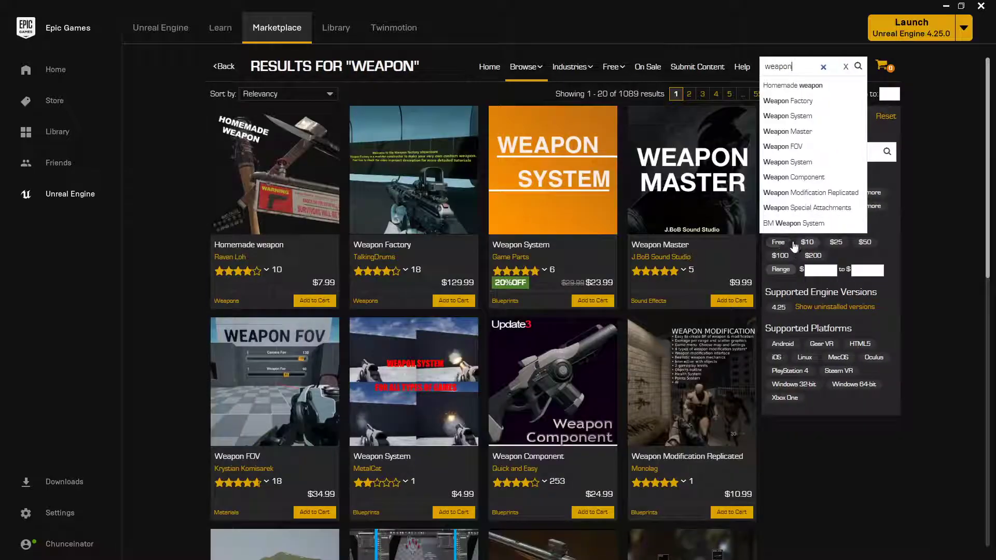
left_click(781, 243)
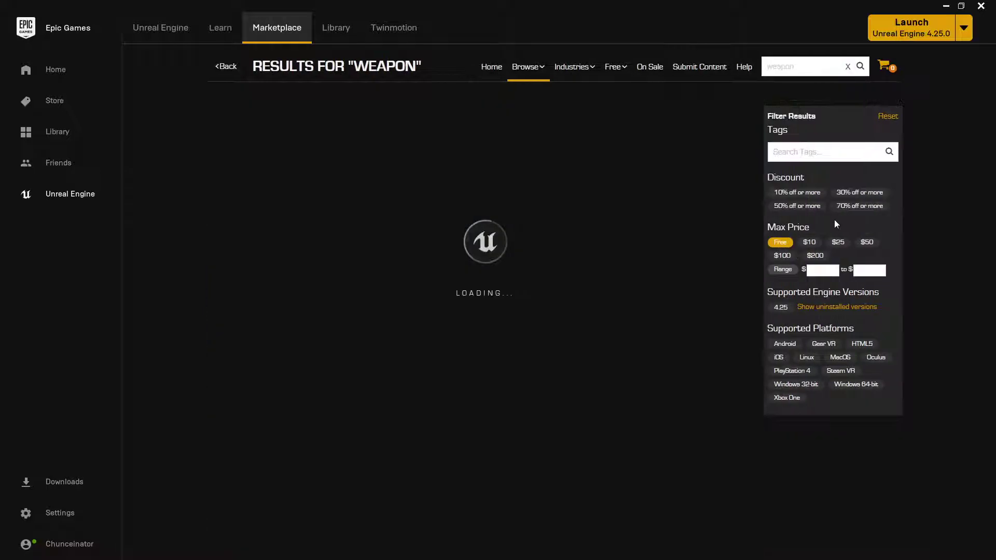
Look through the free weapon packs and open the Military Weapons Dark product page to check its supported engine versions
scroll(780, 446, "down", 3)
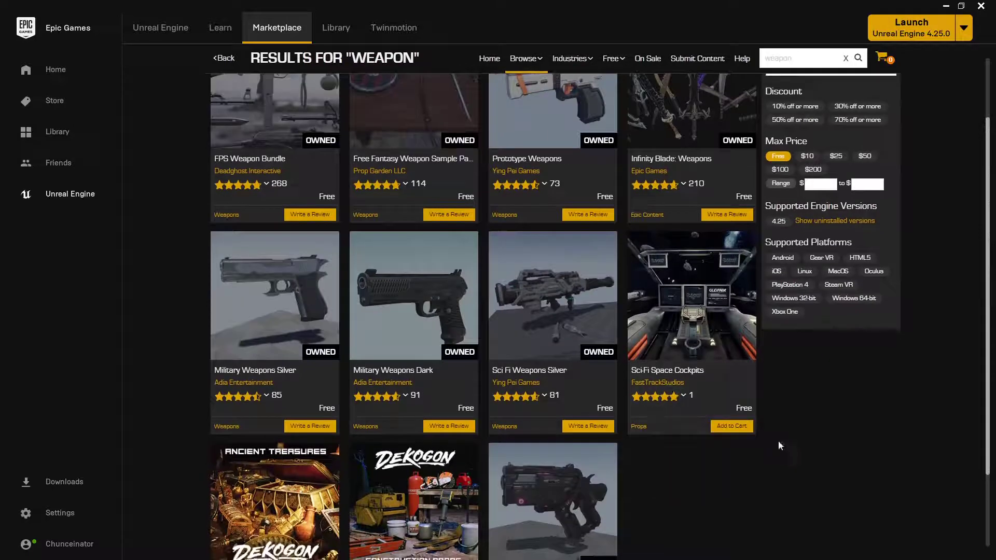
scroll(829, 430, "down", 2)
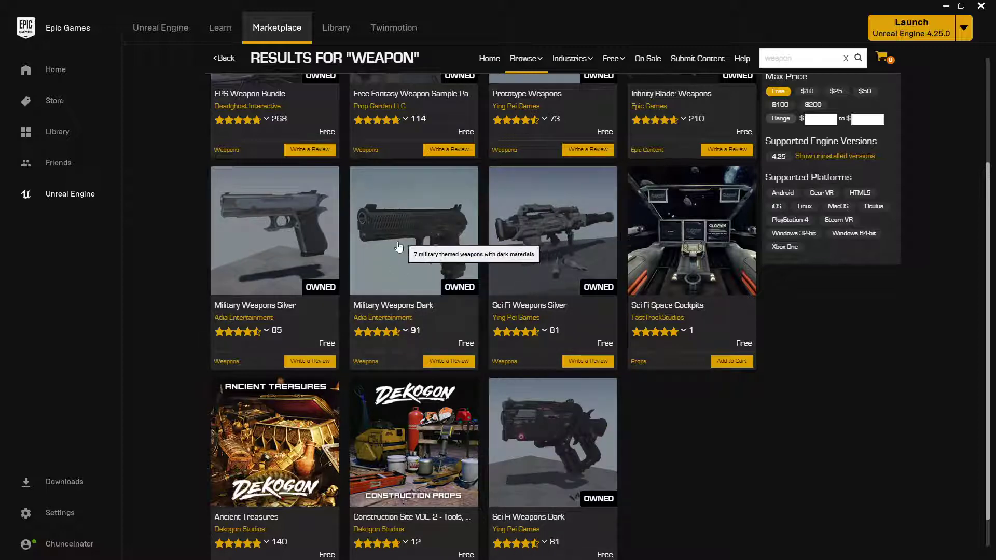
left_click(413, 254)
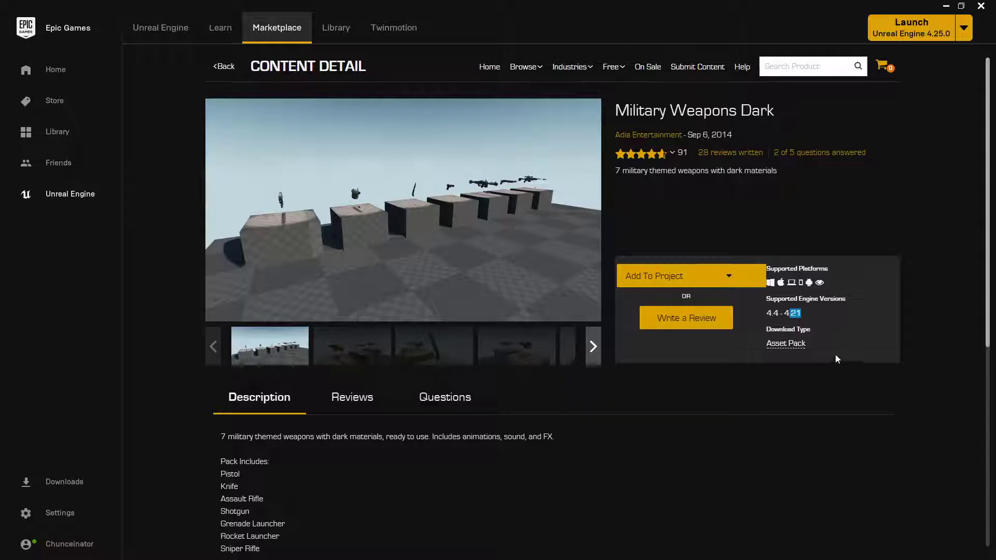
Add an engine version slot in the library and look through the engine versions available to install
left_click(342, 32)
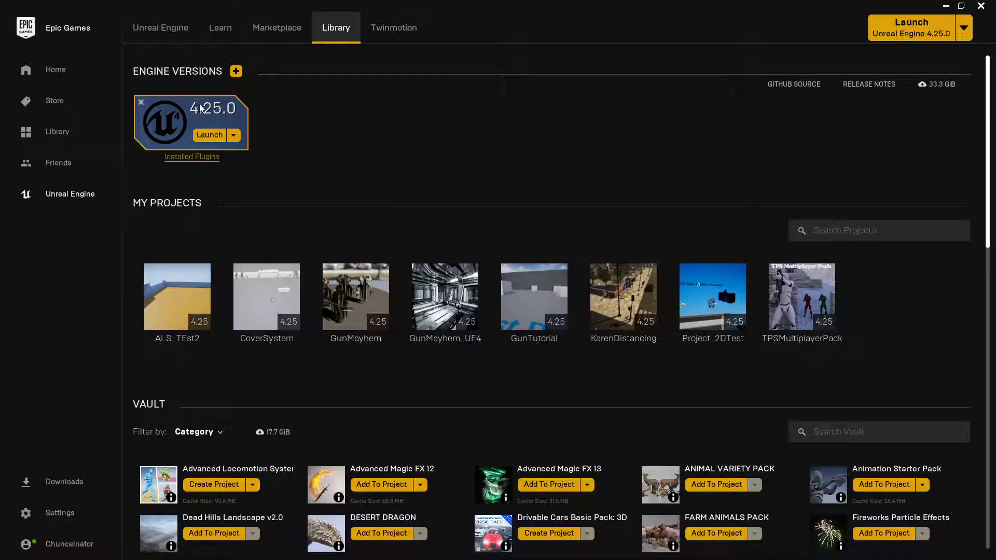
left_click(236, 71)
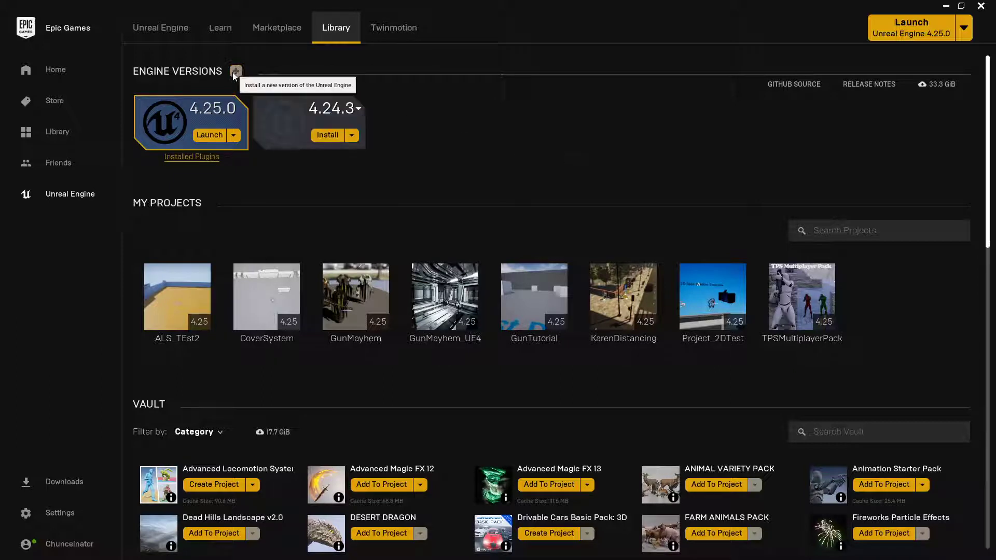
left_click(346, 109)
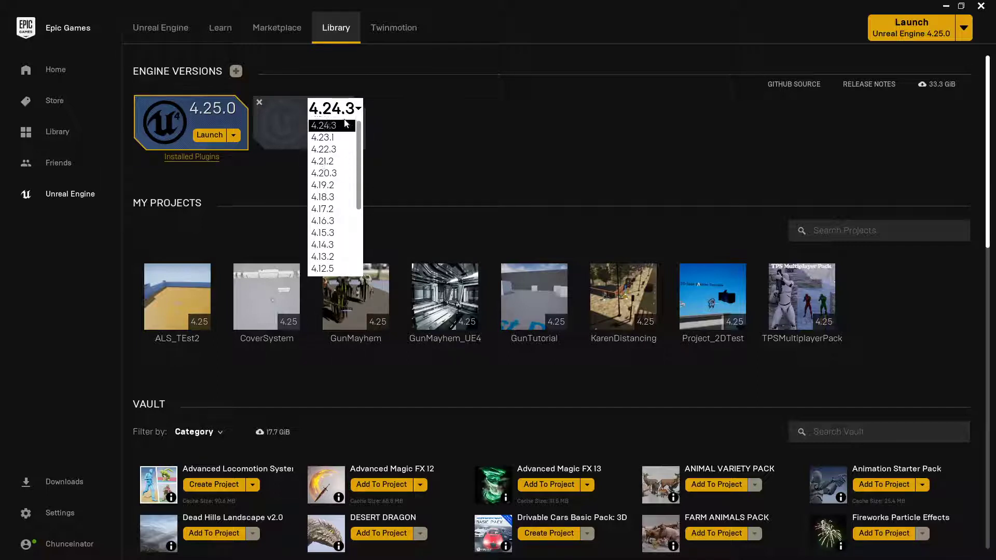
left_click(572, 177)
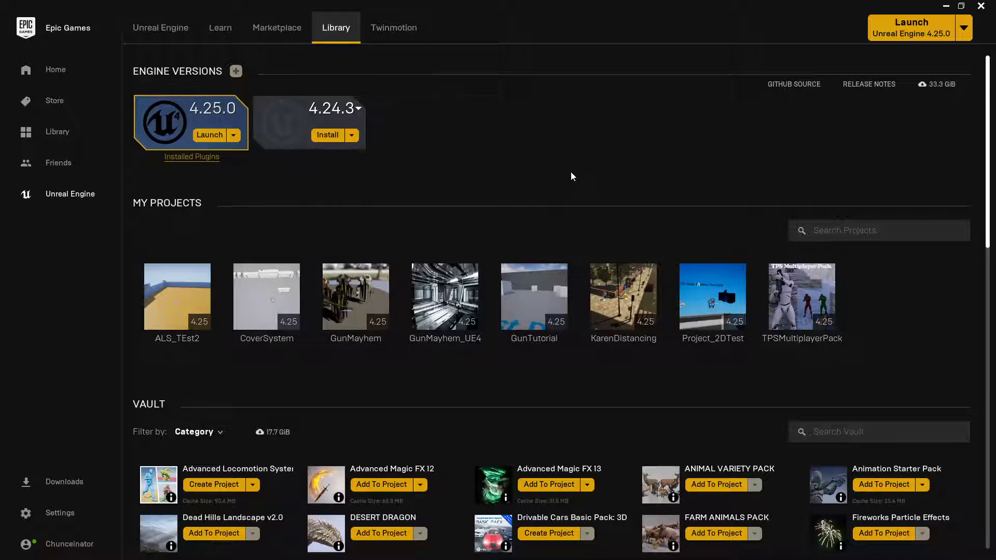
scroll(506, 312, "down", 1)
scroll(511, 312, "up", 1)
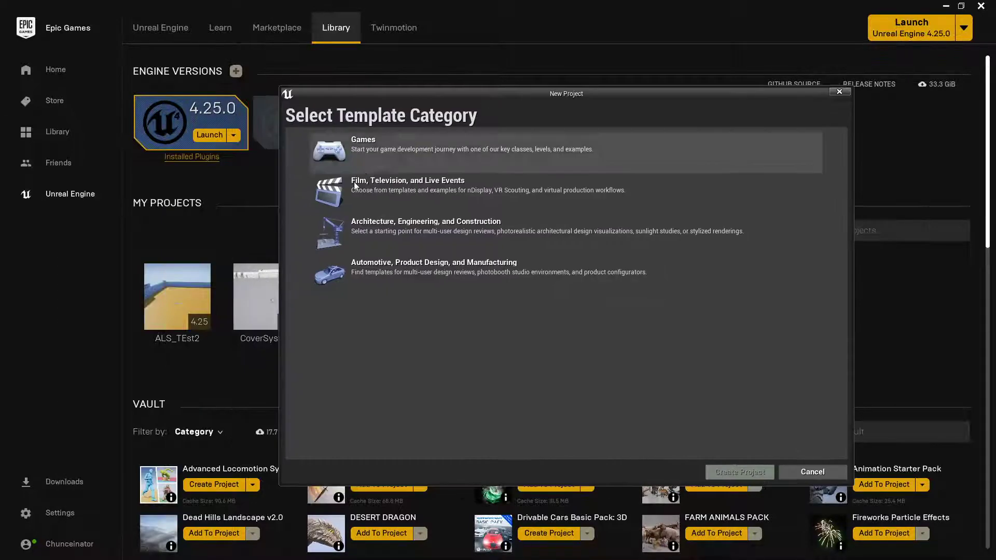
Start a new Games project based on the First Person template
left_click(375, 155)
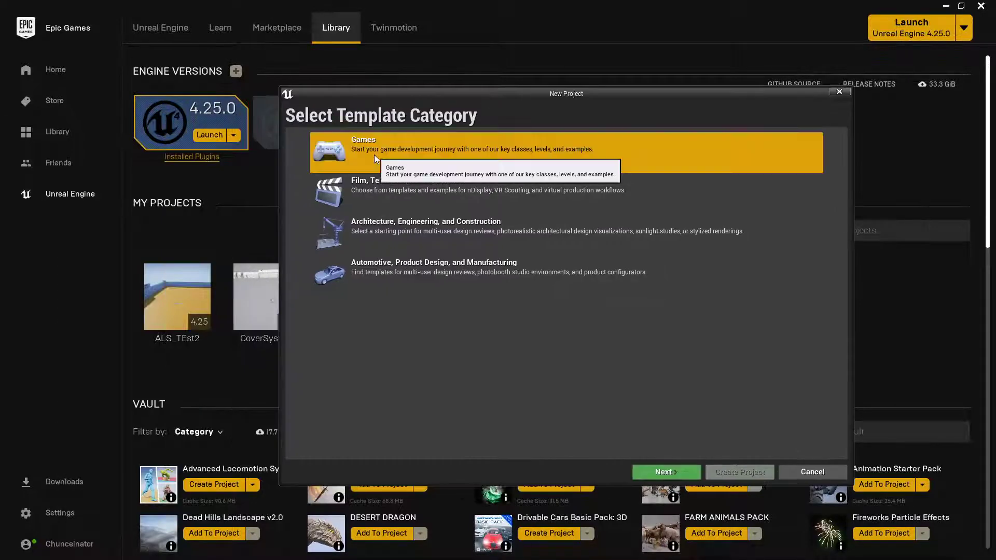
left_click(666, 472)
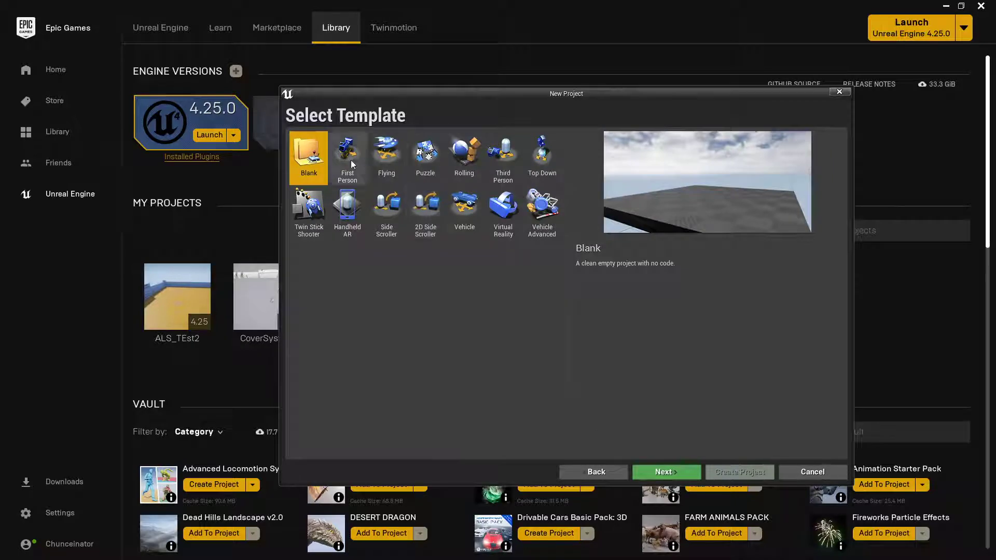
left_click(347, 154)
left_click(680, 471)
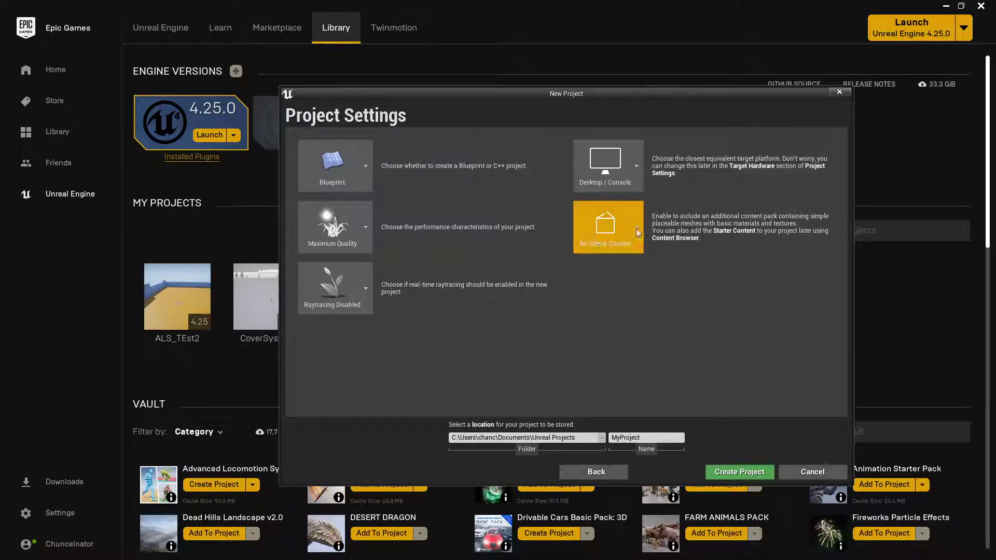
Name the project GunTutorial2 and create it with the default project settings
left_click(636, 437)
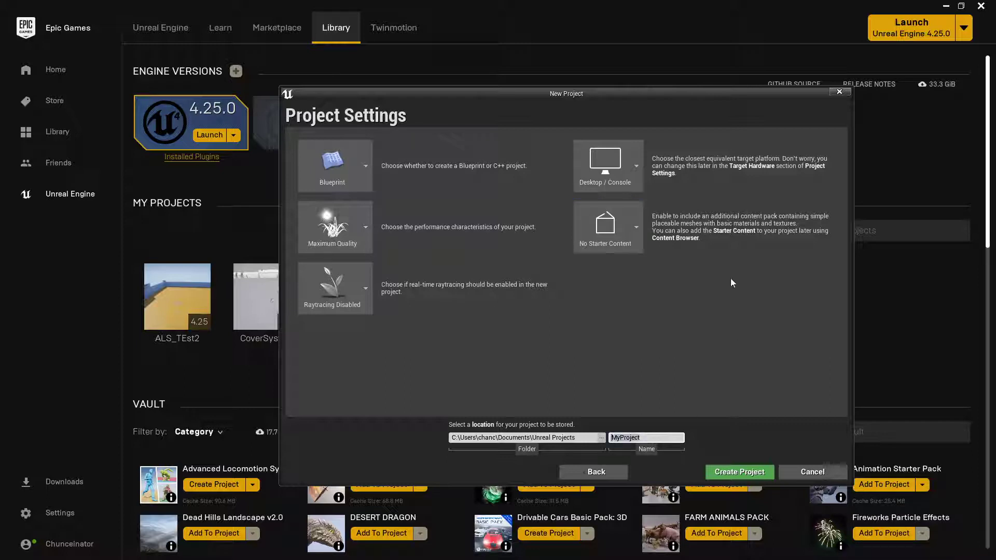
type("Quin")
type("Tutorial2")
left_click(739, 472)
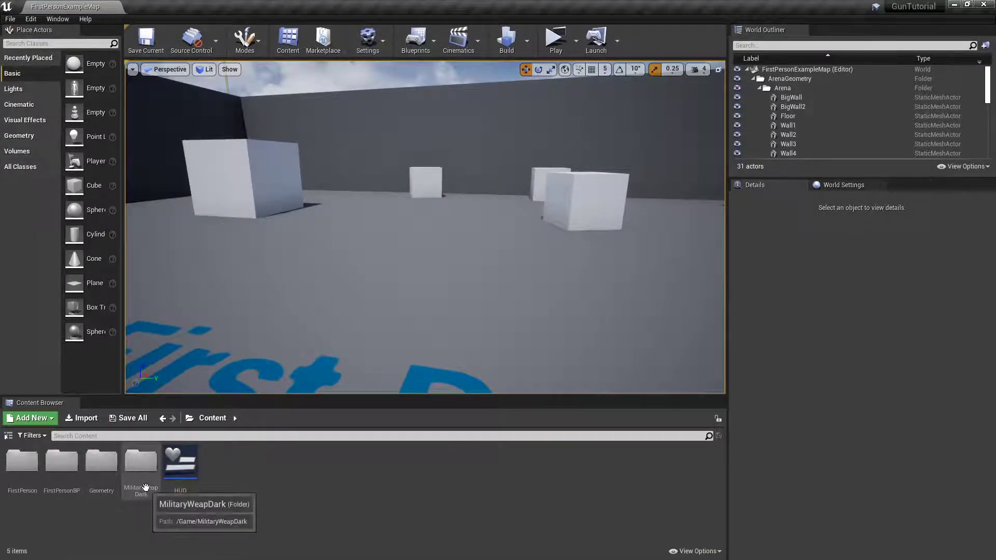
Migrate the MilitaryWeapDark folder from the GunTutorial project, reviewing and accepting the full asset list
right_click(131, 466)
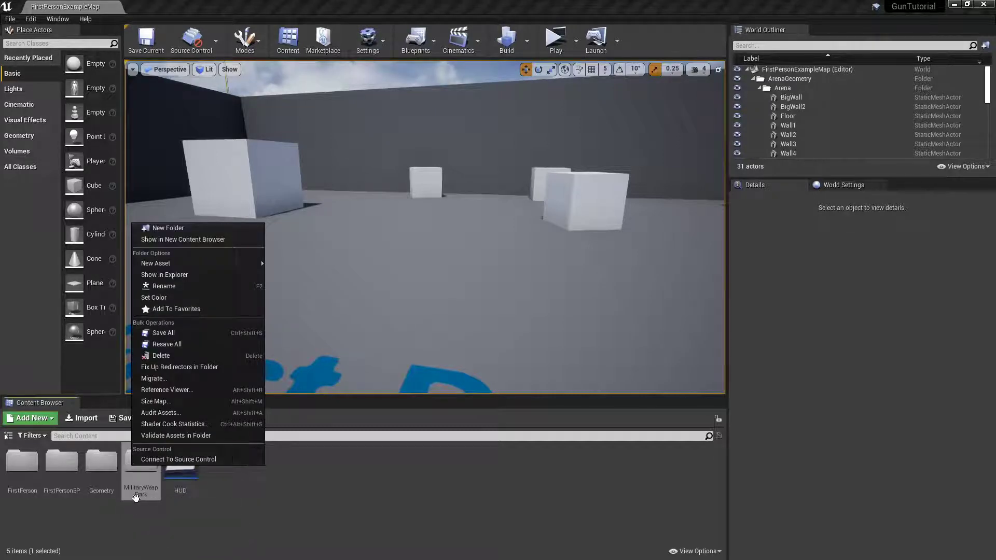
left_click(170, 379)
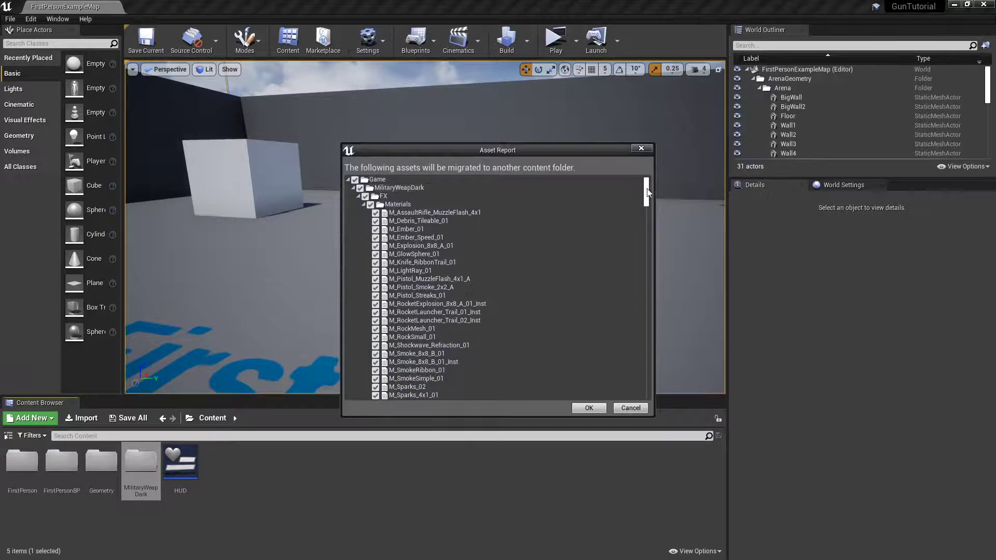
scroll(640, 195, "down", 10)
scroll(622, 200, "up", 8)
scroll(622, 201, "up", 3)
left_click(588, 408)
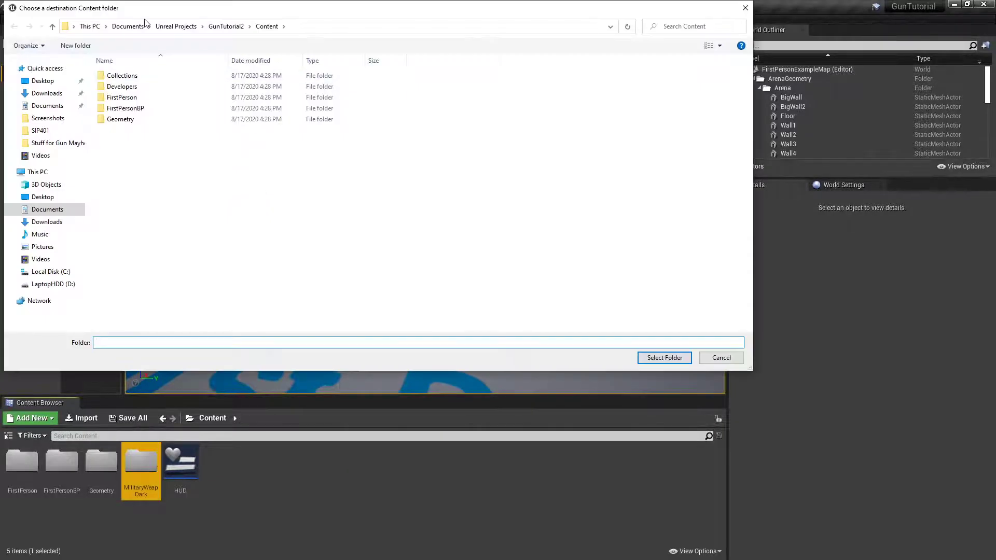
Choose the Content folder of GunTutorial2 as the migration destination
left_click(226, 26)
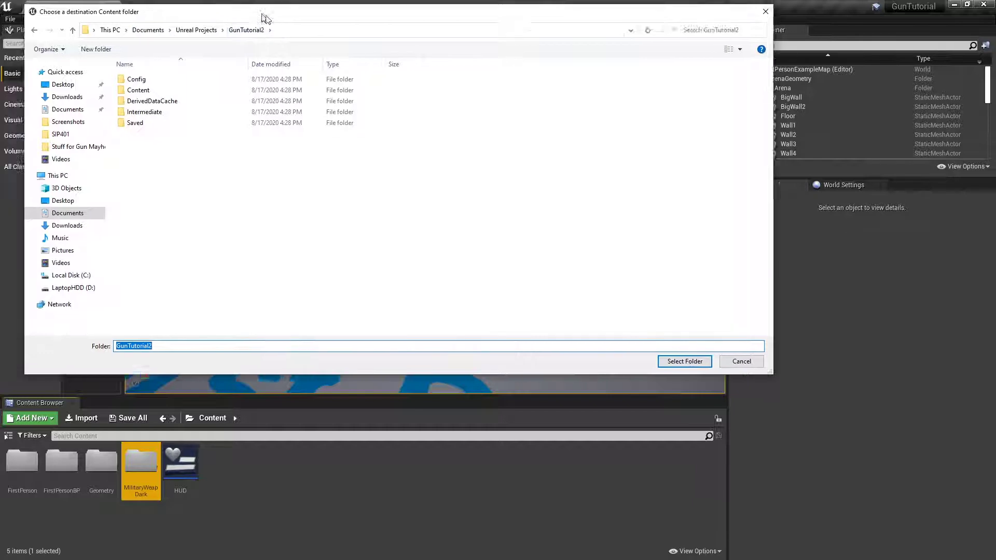
left_click_drag(242, 14, 367, 78)
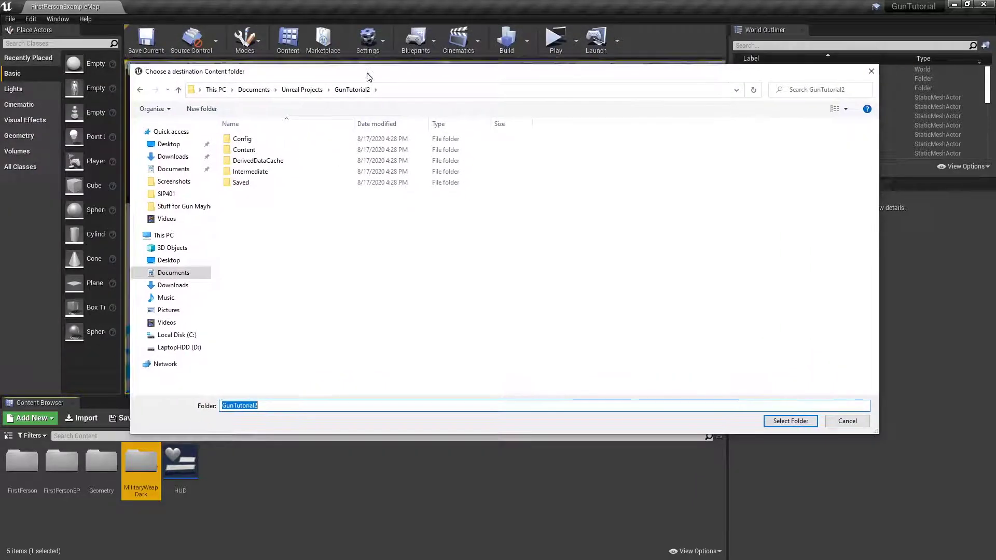
double_click(244, 149)
left_click(781, 423)
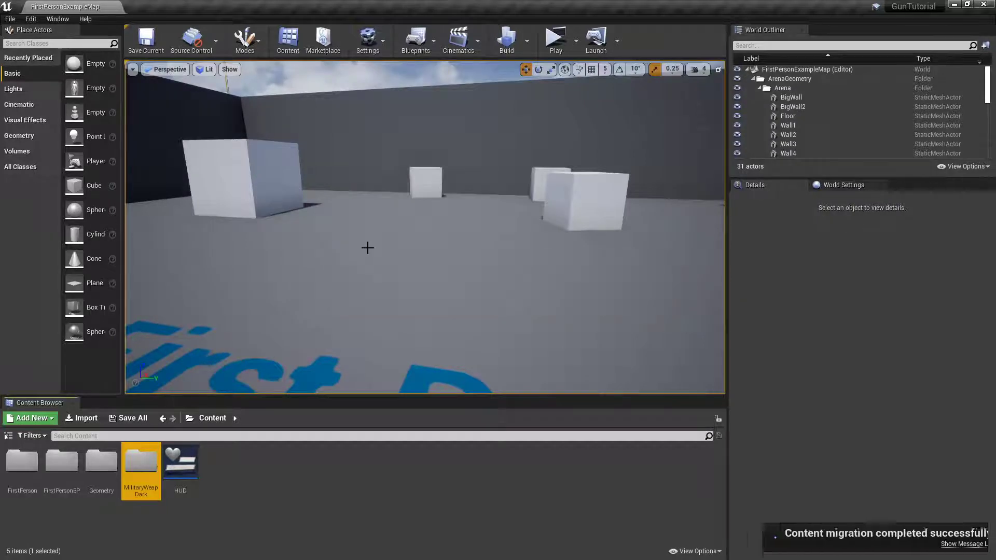
Switch to the GunTutorial2 editor and open the migrated MilitaryWeapDark folder in its Content directory
left_click_drag(856, 6, 719, 105)
left_click(788, 104)
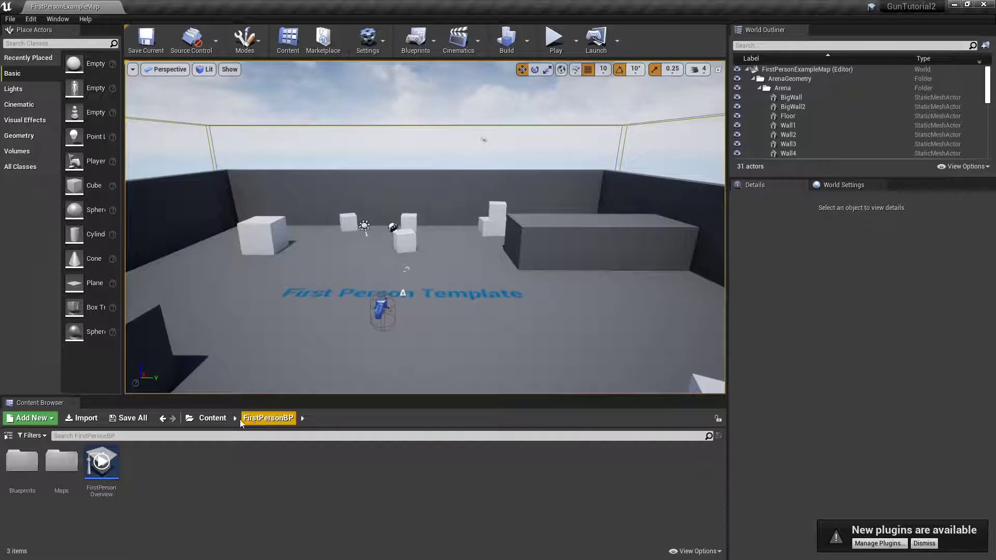
left_click(213, 419)
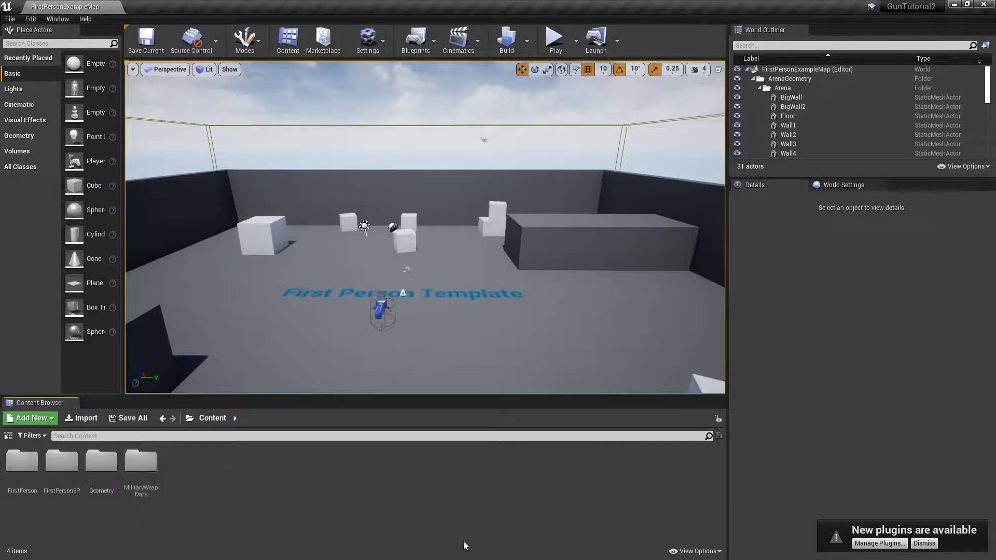
double_click(151, 480)
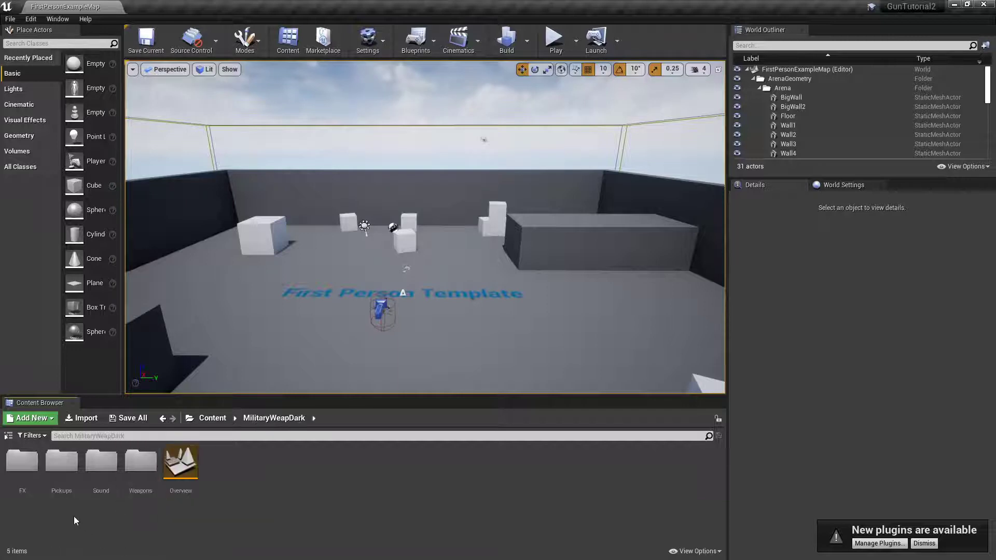
Open the Weapons folder and look through its weapon meshes, skeletons and ammo assets
double_click(141, 462)
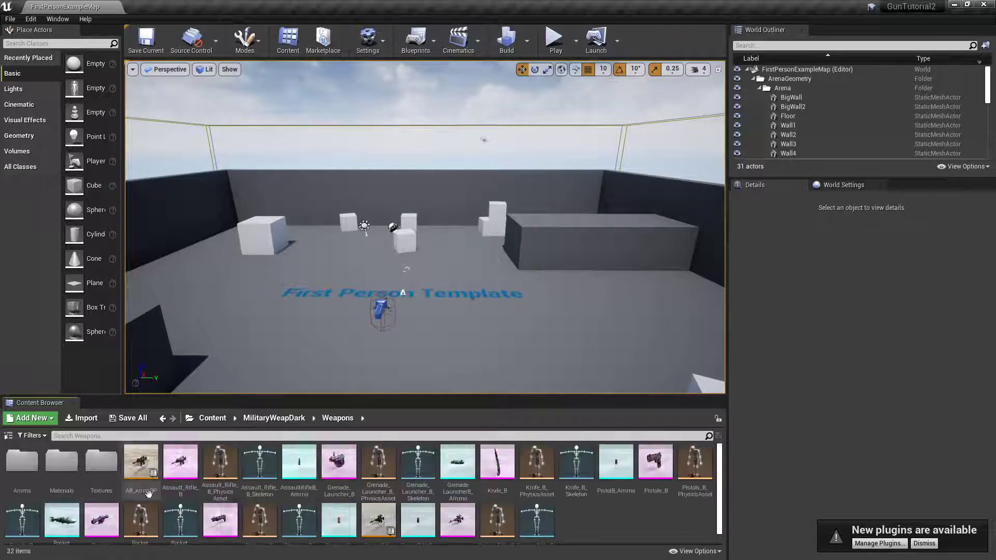
scroll(244, 490, "down", 1)
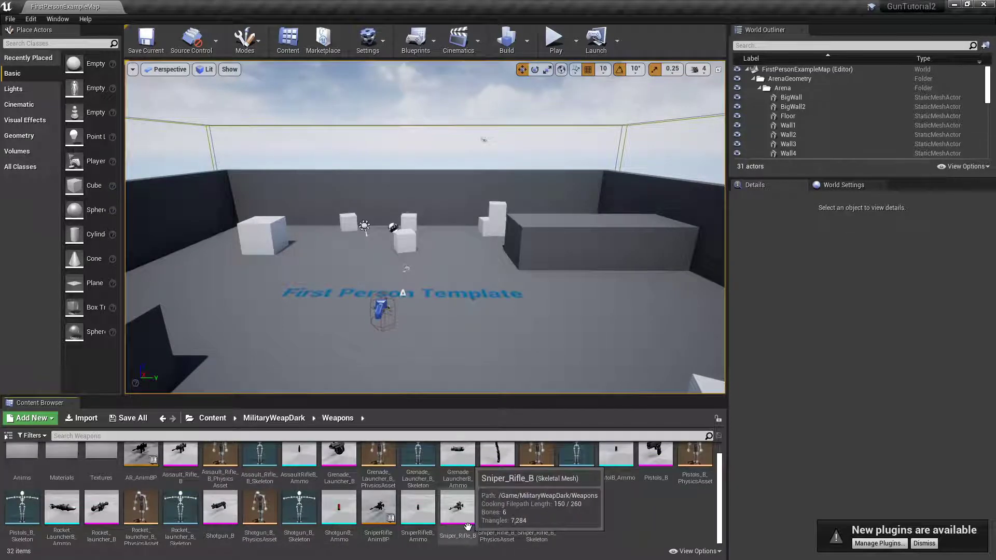
scroll(274, 500, "up", 1)
scroll(274, 499, "down", 1)
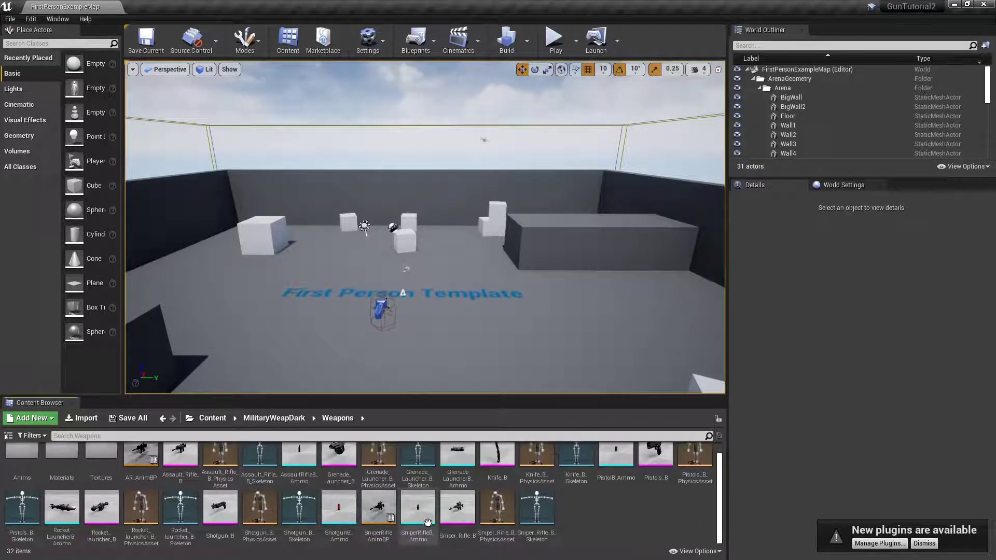
scroll(181, 503, "up", 1)
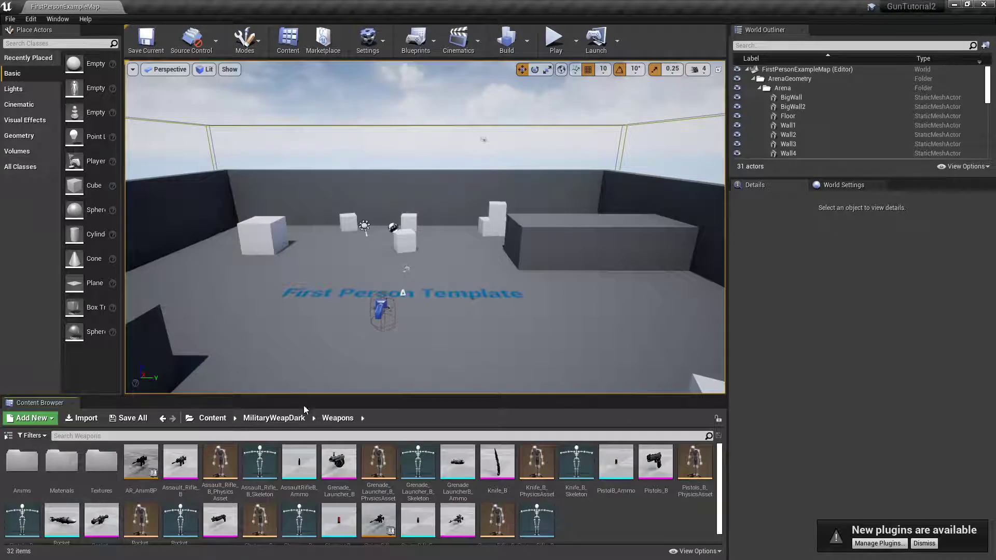
Open the Anims folder, preview the Fire_Rifle_W_Montage animation and close its editor
double_click(22, 460)
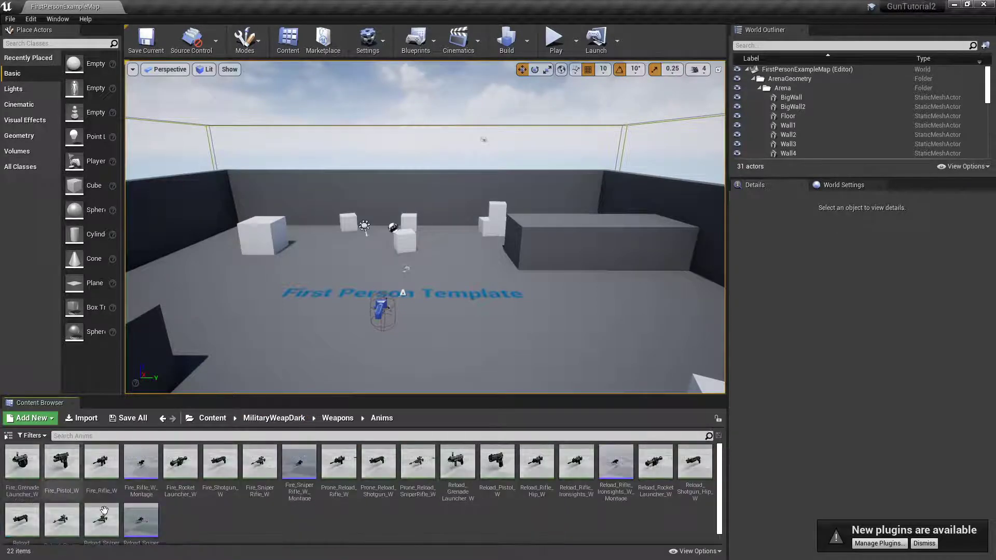
double_click(141, 461)
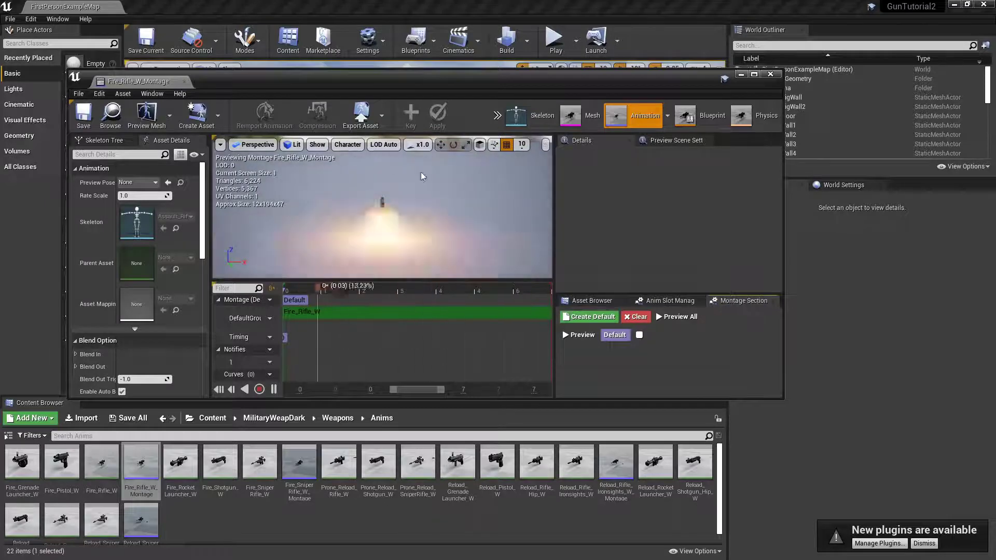
left_click(770, 74)
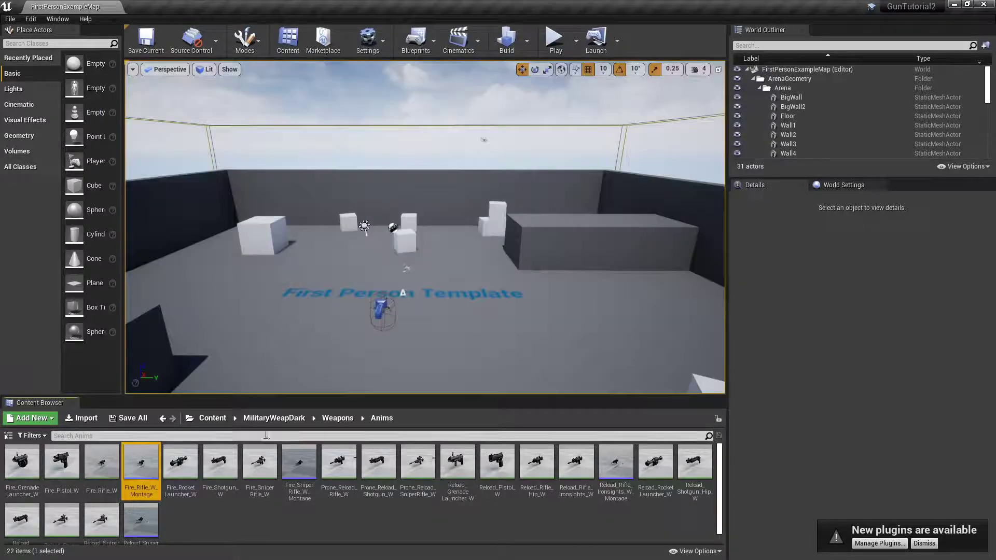
Look through the FX and Sound folders of MilitaryWeapDark, then return to the pack's main folder
left_click(274, 418)
double_click(18, 473)
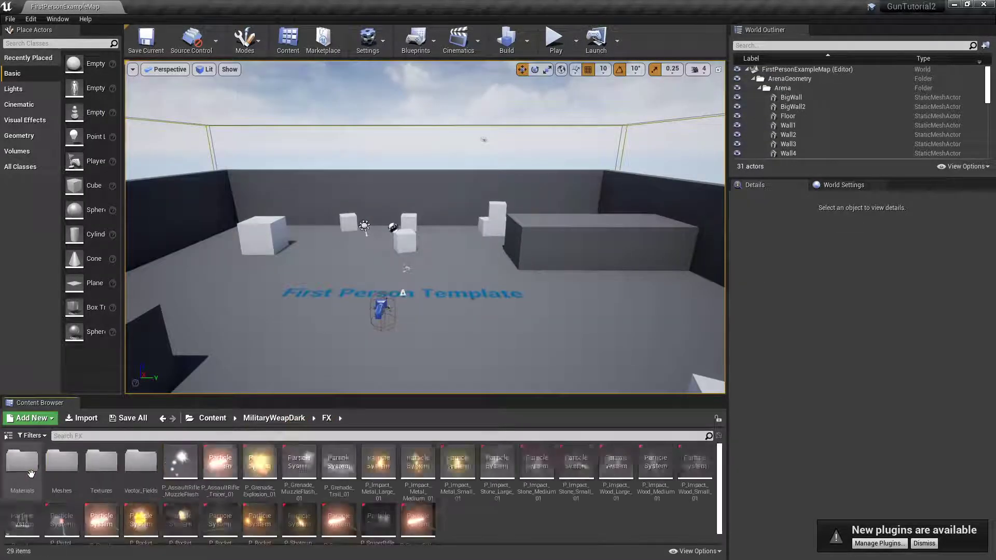
left_click(274, 419)
double_click(101, 461)
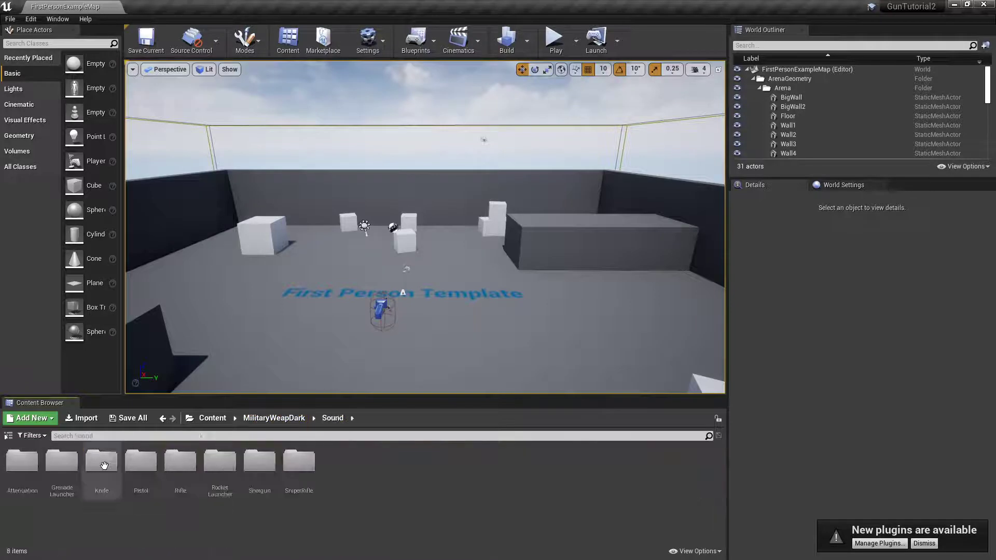
left_click(274, 418)
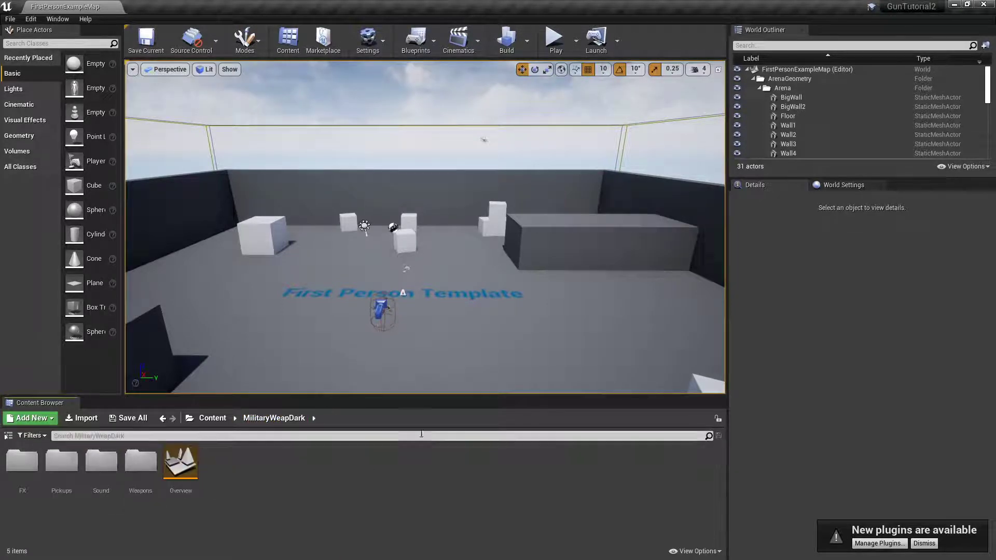
Return to the main Content folder, frame the FirstPersonCharacter in the level and enlarge the viewport's height
left_click(211, 419)
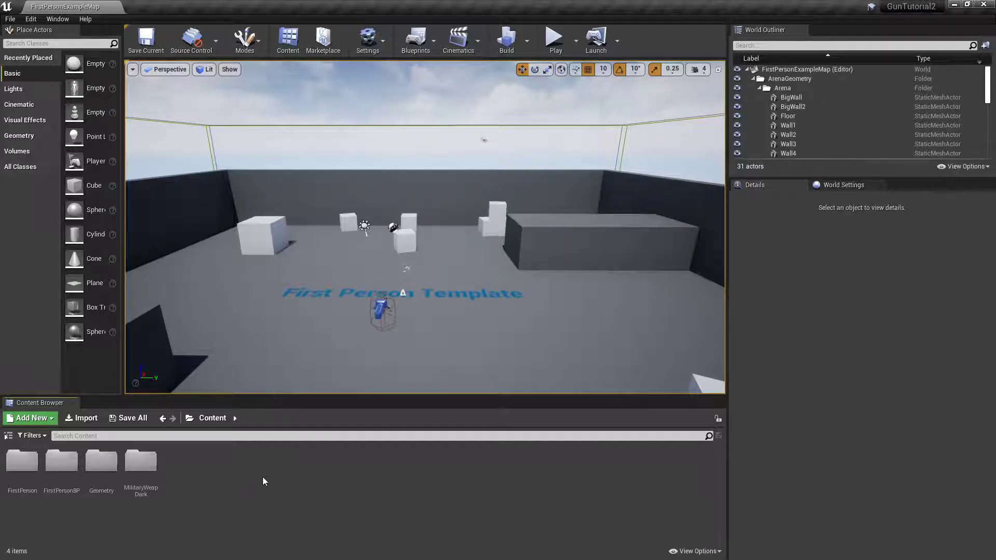
left_click(395, 306)
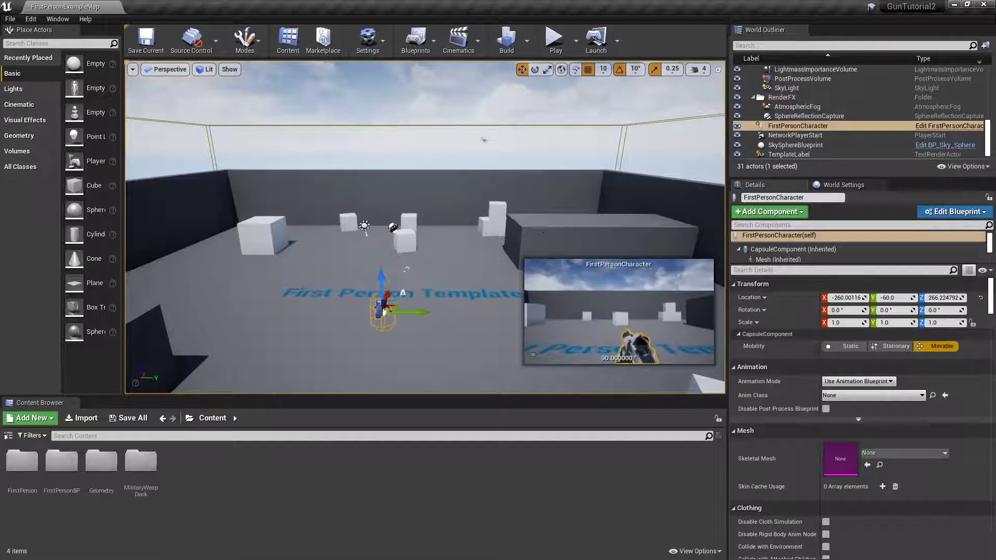
key("f")
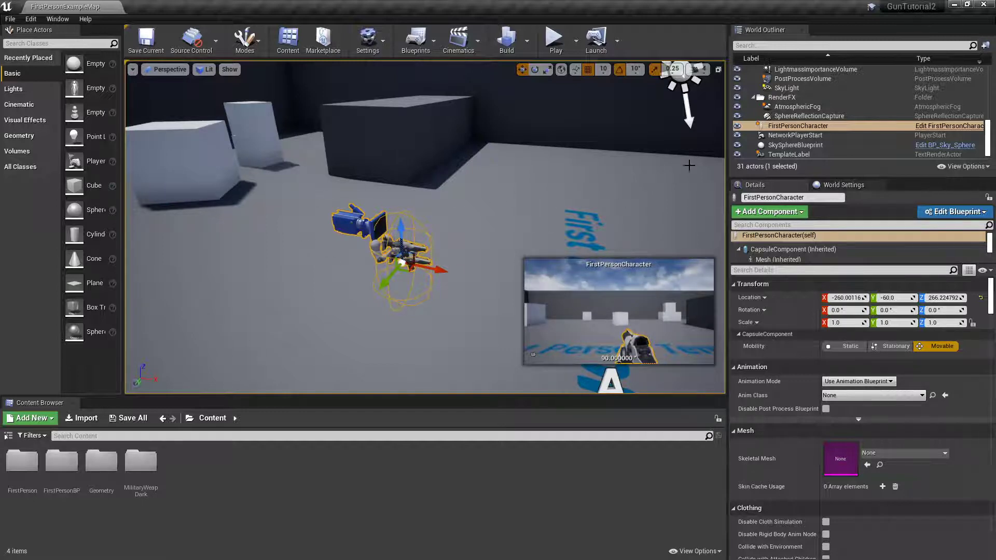
left_click_drag(427, 396, 426, 424)
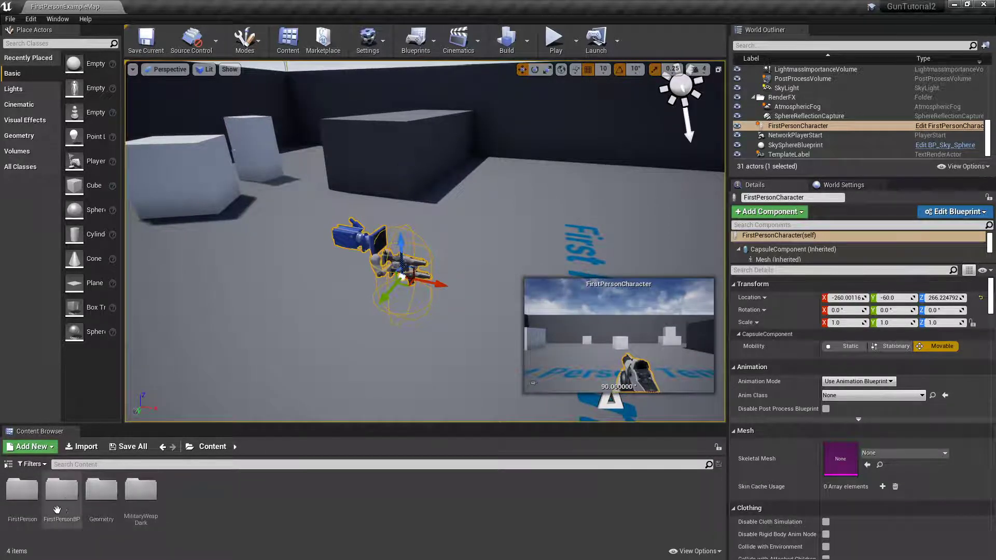
Open the FirstPersonCharacter blueprint from FirstPersonBP/Blueprints and dock its editor alongside the FirstPersonExampleMap level
left_click(62, 493)
double_click(67, 498)
double_click(25, 498)
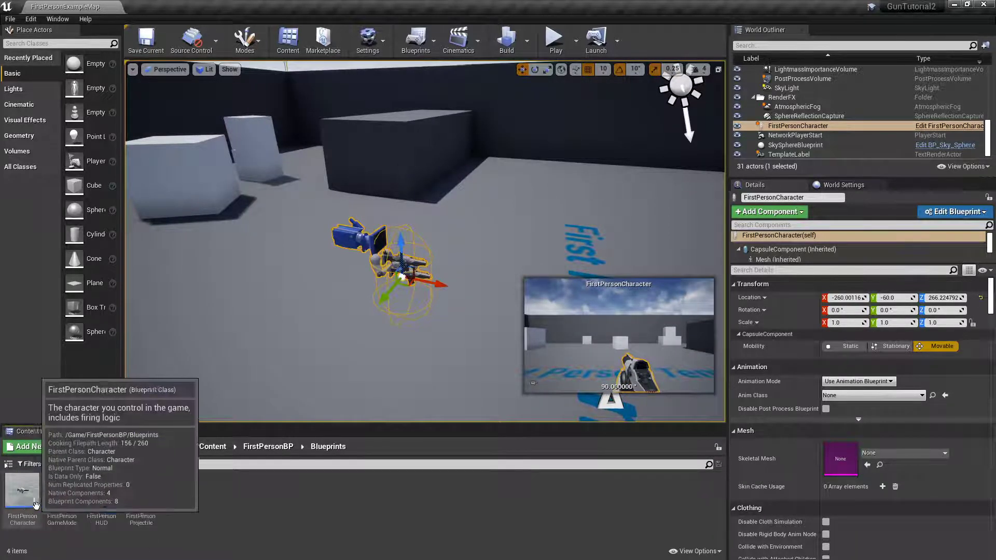
left_click(973, 125)
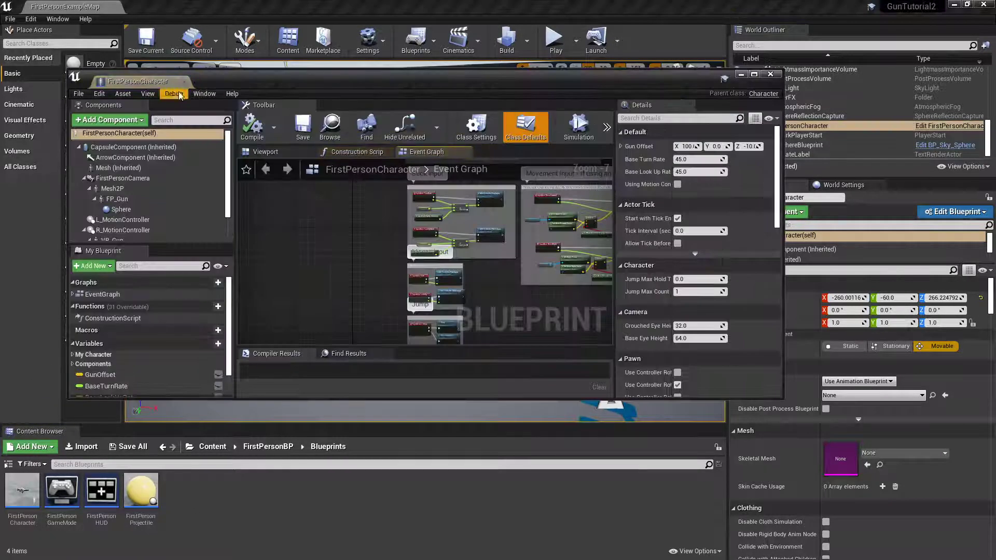
left_click_drag(136, 80, 145, 2)
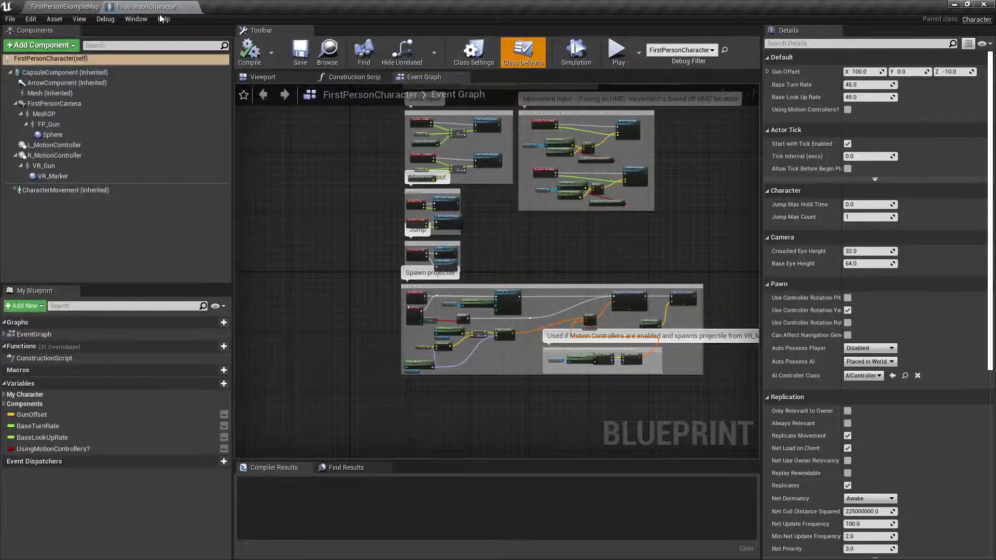
Delete the HMD and Motion Controllers group and the Reset VR orientation and position group from the Event Graph
right_click_drag(386, 275, 528, 392)
scroll(501, 285, "up", 3)
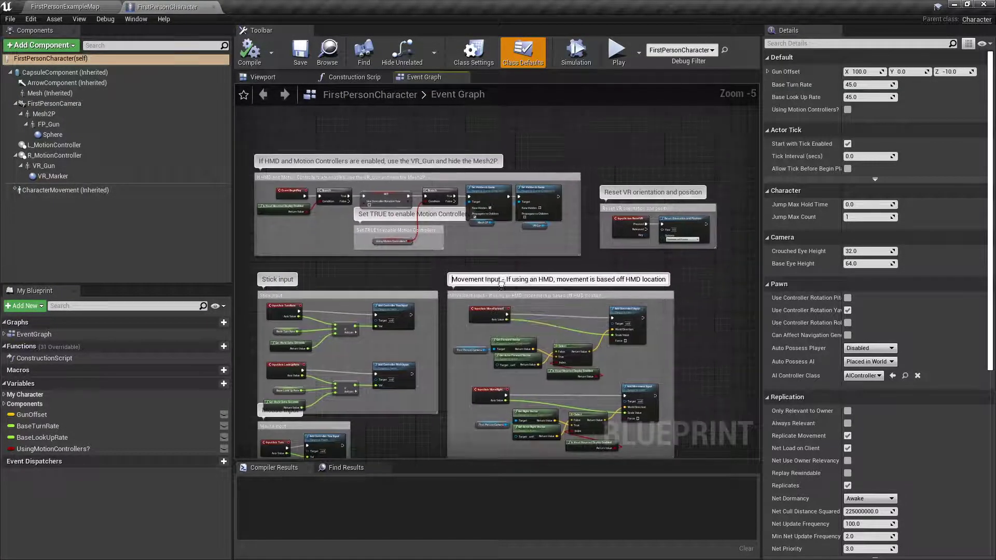
left_click(394, 165)
right_click_drag(395, 166, 455, 166)
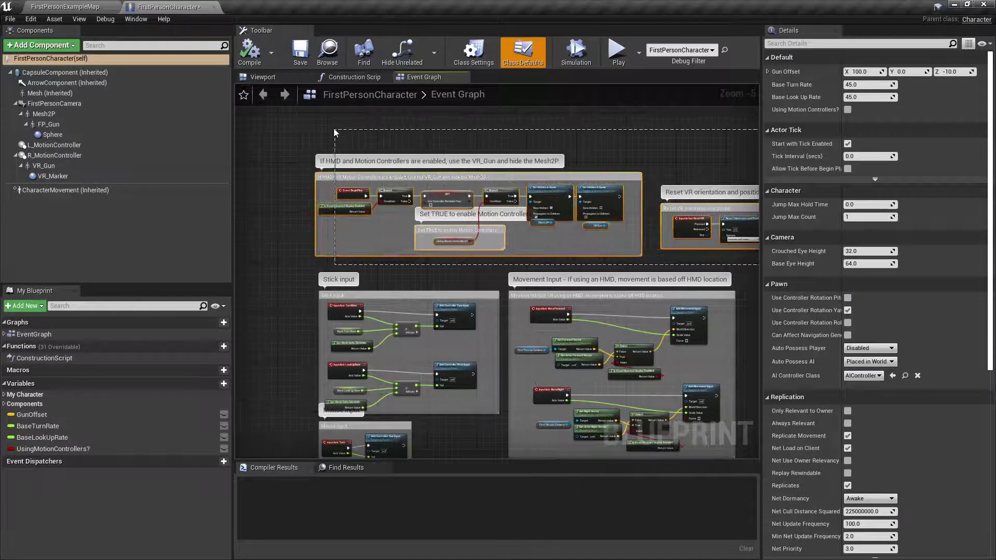
key("Delete")
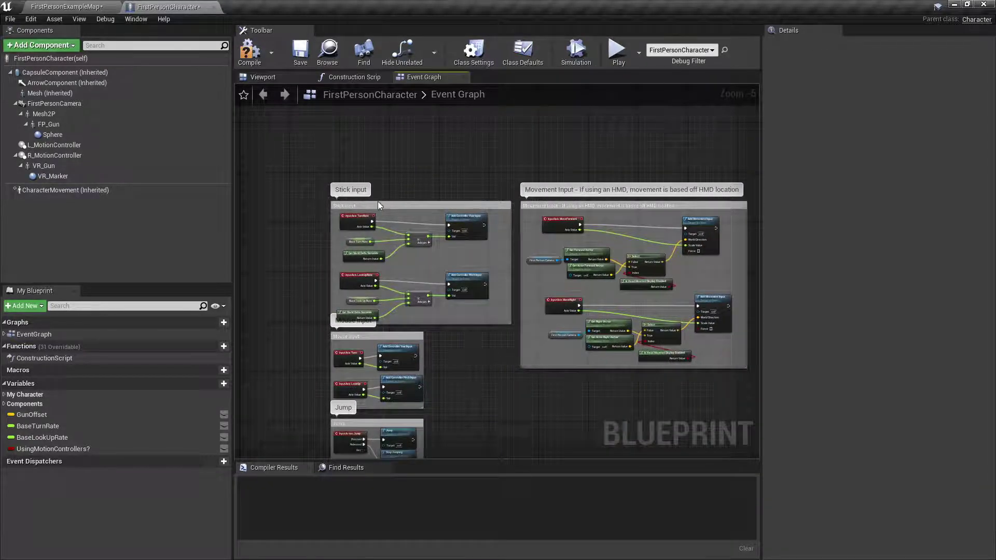
Delete the Stick input group and move the Mouse input and Jump groups next to the Movement Input group
left_click_drag(309, 170, 517, 328)
key("Delete")
right_click_drag(472, 356, 472, 245)
left_click_drag(456, 365, 330, 207)
left_click_drag(384, 226, 465, 122)
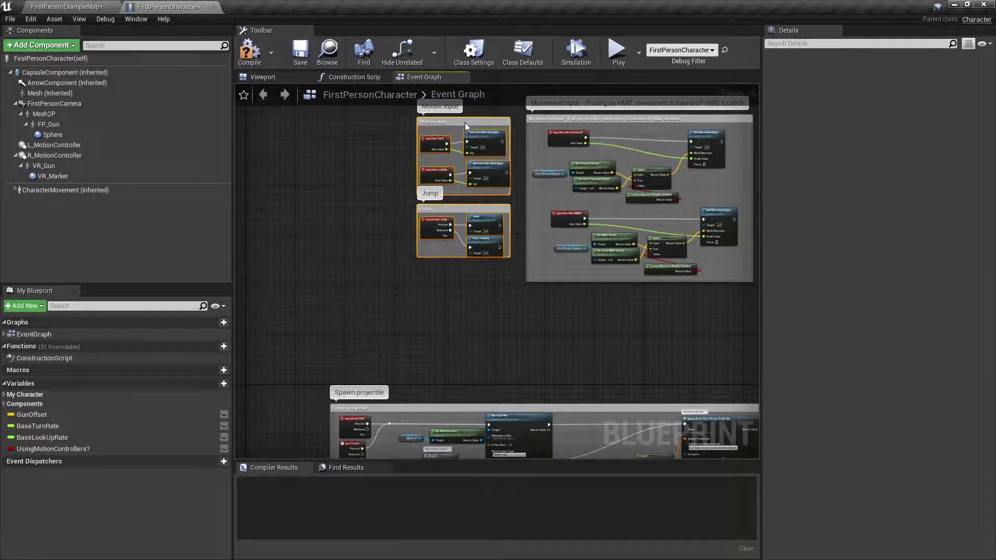
Remove the InputTouch event, its finger index comparison and the Branch node from the Spawn projectile group
right_click_drag(487, 313, 454, 213)
scroll(319, 274, "up", 3)
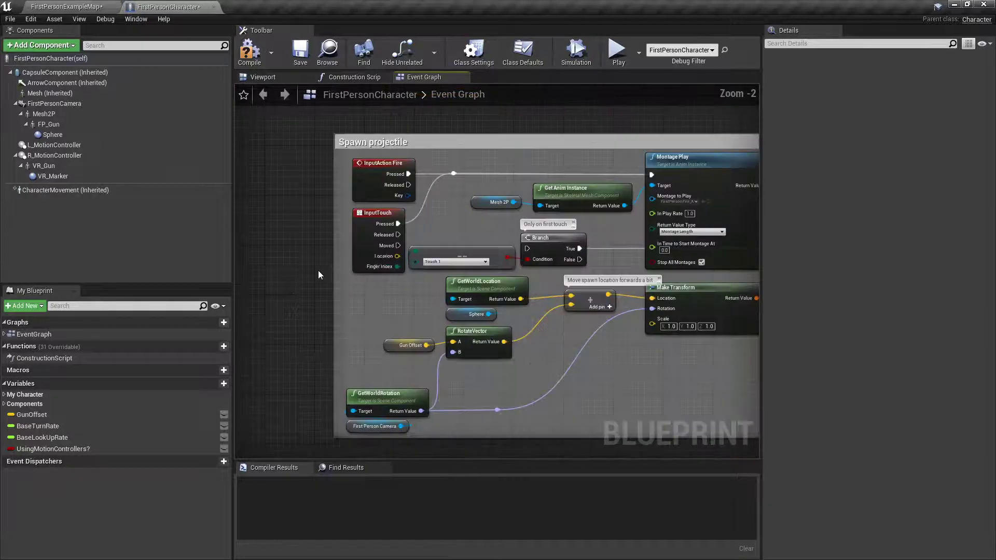
left_click(368, 224)
key("Delete")
left_click(444, 254)
key("Delete")
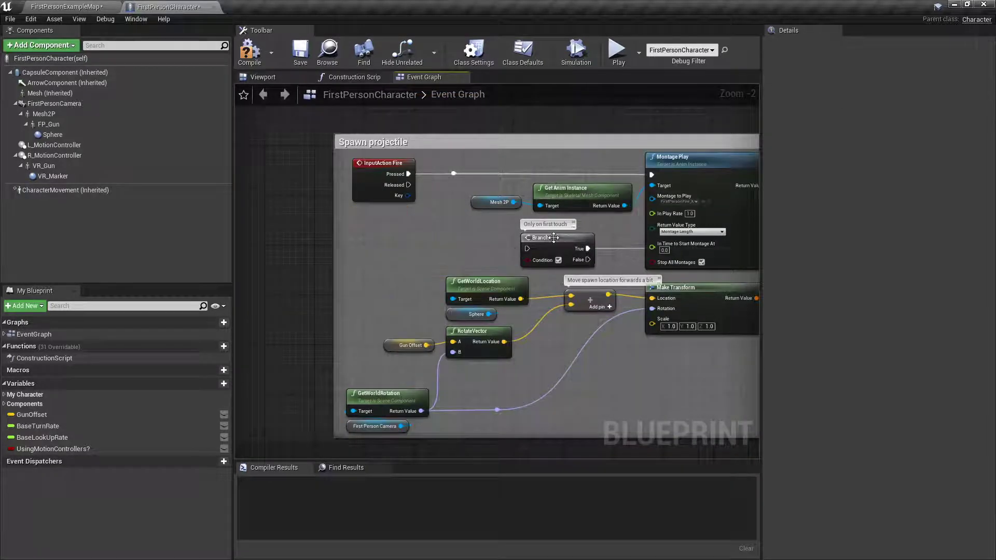
left_click(554, 237)
key("Delete")
Delete the motion controller group that spawns the projectile from VR_Marker, along with its leftover reroute nodes
right_click_drag(602, 238, 265, 213)
right_click_drag(531, 243, 380, 221)
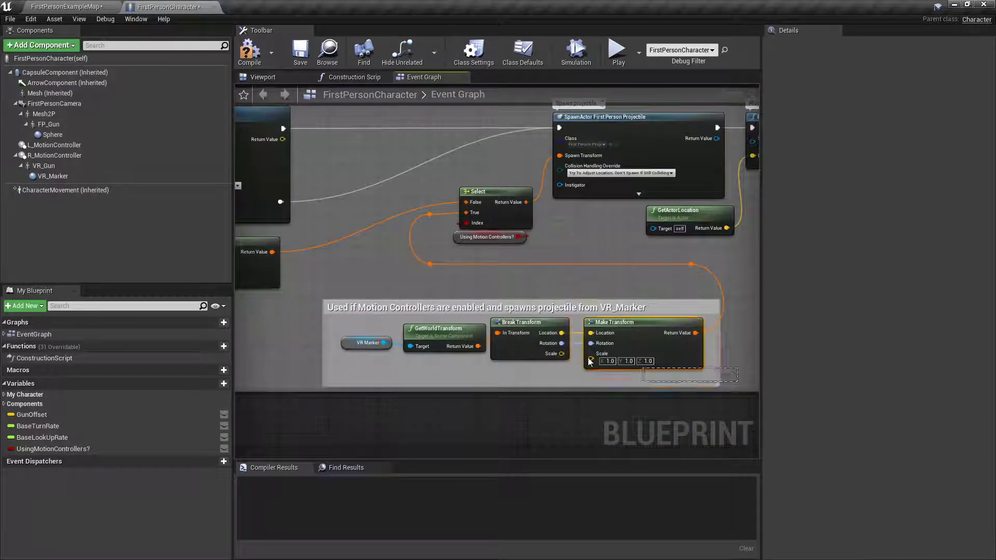
left_click_drag(590, 362, 586, 358)
key("Delete")
left_click_drag(485, 265, 418, 254)
key("Delete")
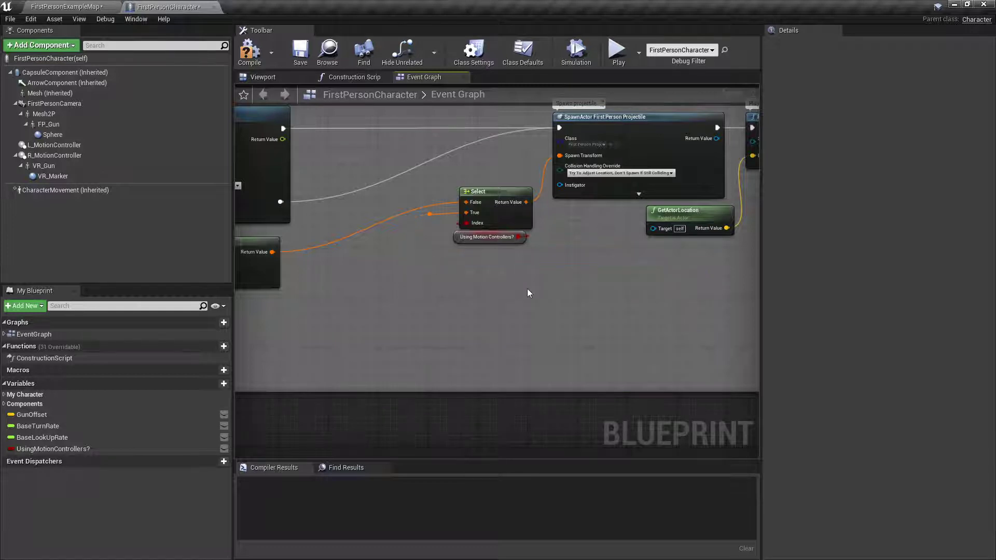
Delete the Using Motion Controllers Select node and connect Make Transform directly to the Spawn Transform of SpawnActor First Person Projectile
left_click_drag(554, 292, 411, 182)
left_click(535, 286)
key("Delete")
left_click_drag(272, 252, 560, 156)
Align the projectile spawn and firing sound nodes with Montage Play, and compile and save the FirstPersonCharacter blueprint
scroll(547, 265, "down", 4)
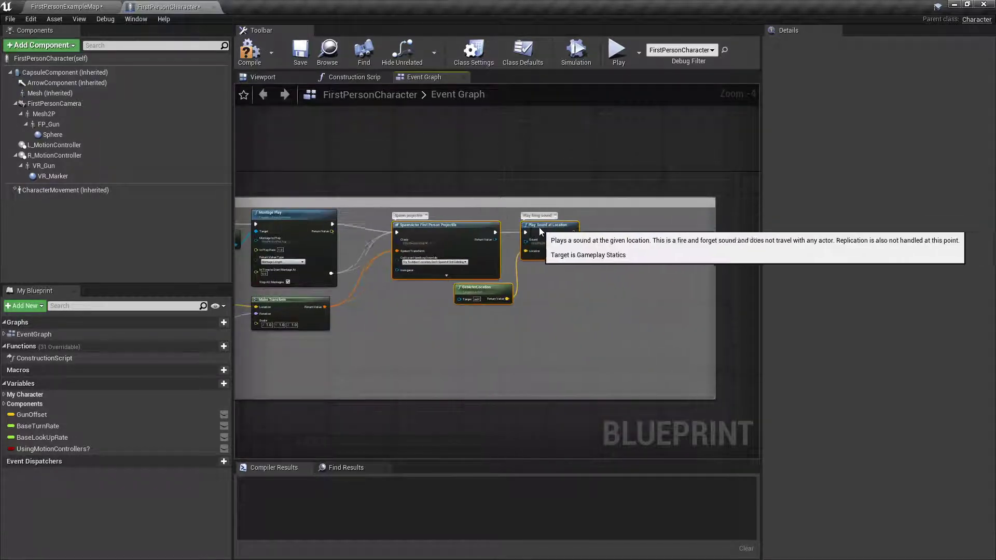
left_click_drag(539, 232, 542, 224)
right_click_drag(397, 348, 535, 340)
scroll(368, 347, "up", 1)
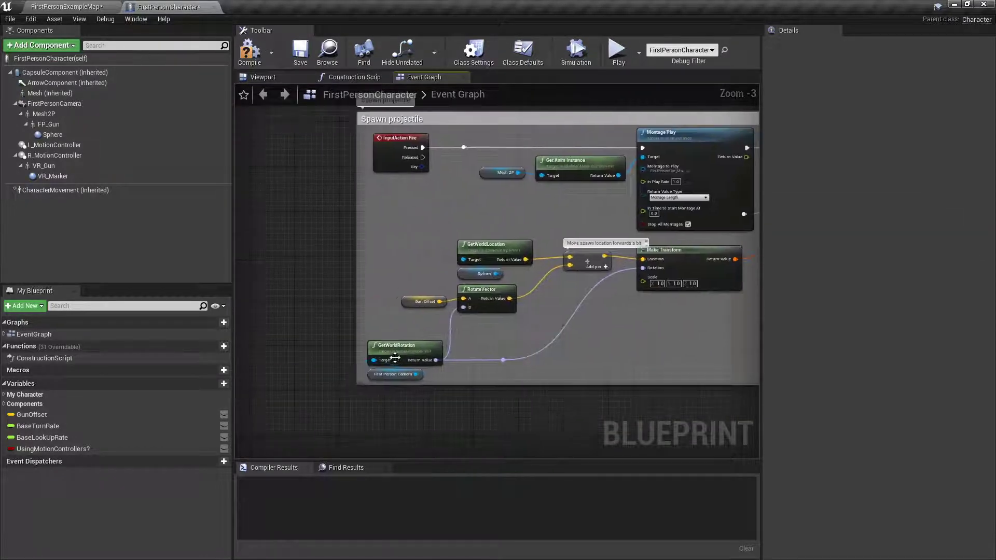
left_click(301, 49)
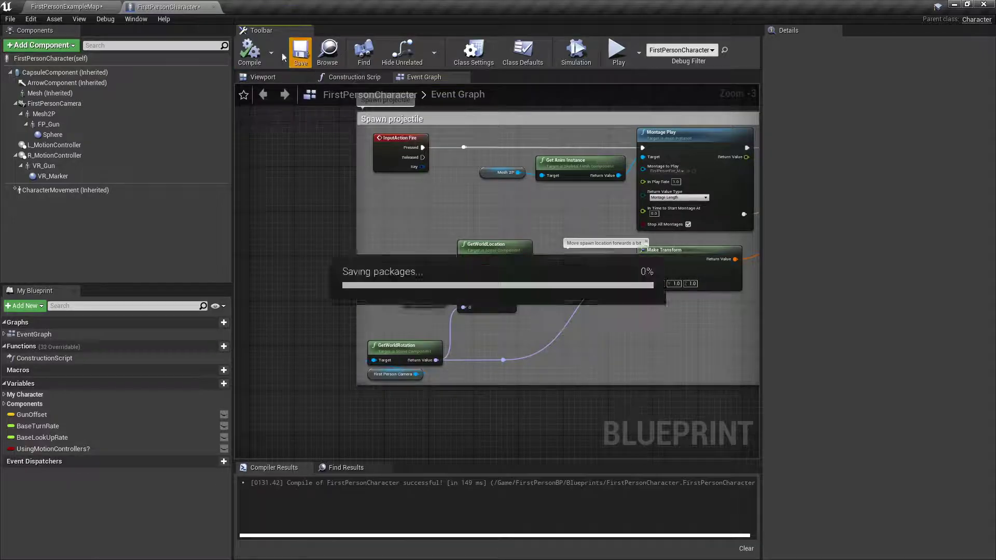
Play the FirstPersonExampleMap level, walk around and fire at the cubes to test the character, and stop playing
left_click(66, 6)
left_click(555, 41)
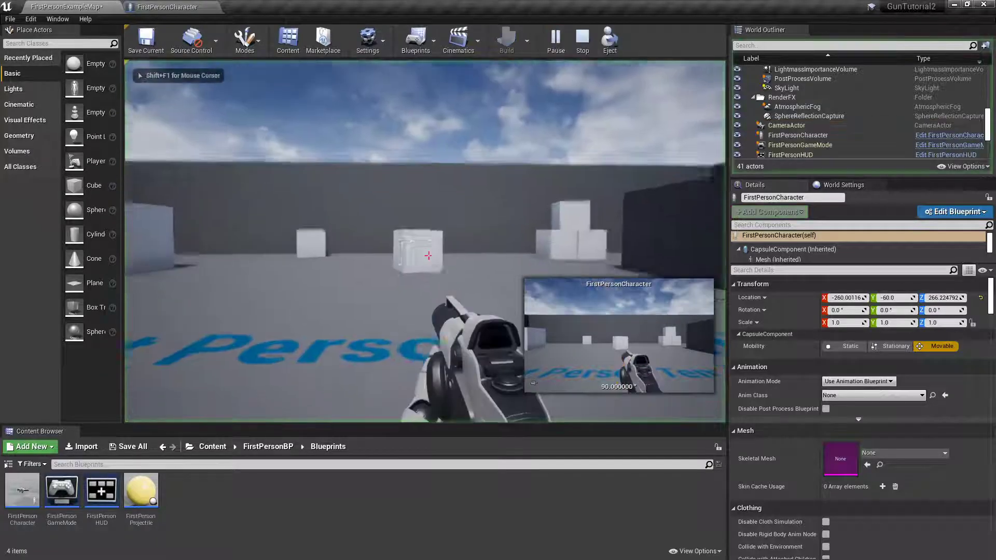
key("s")
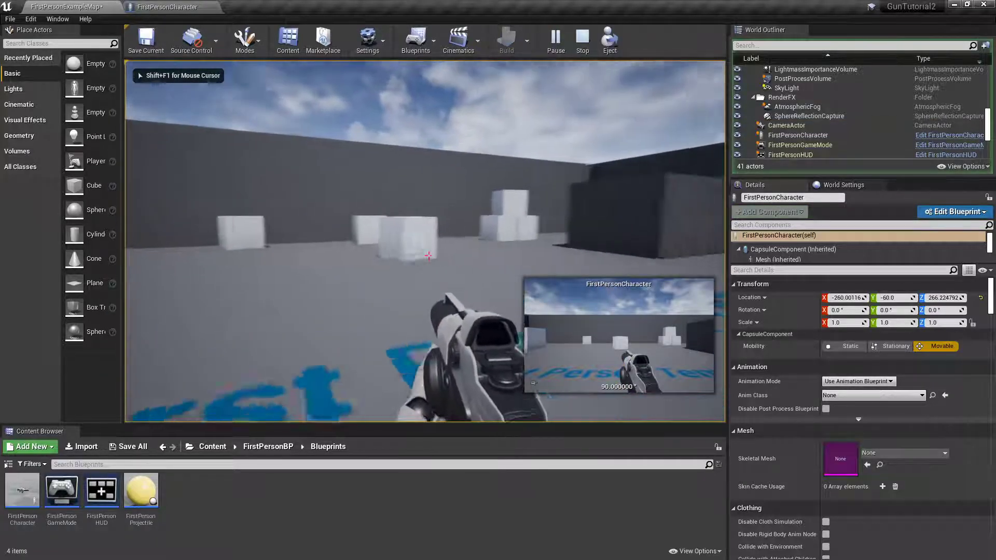
key("w")
key("s")
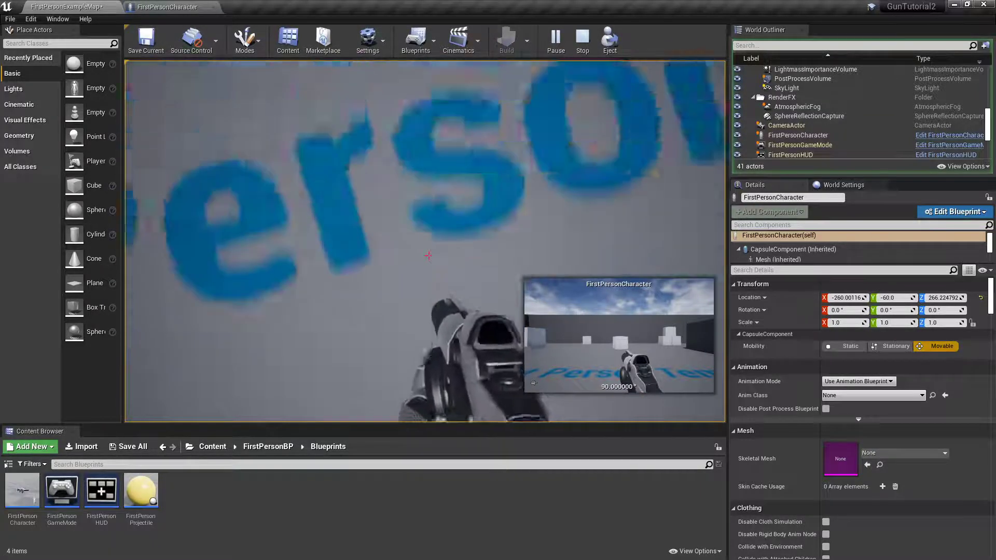
left_click(429, 256)
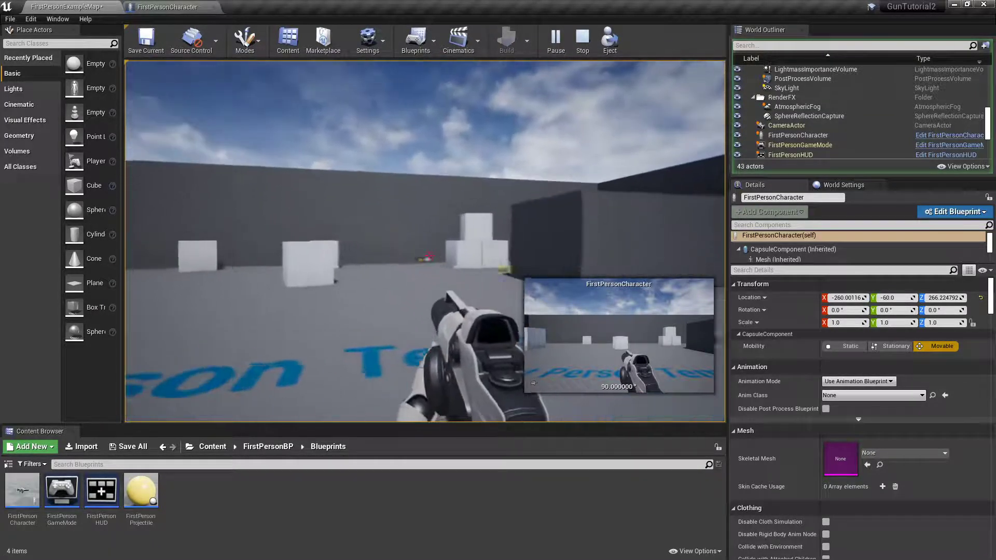
key("w")
left_click(429, 255)
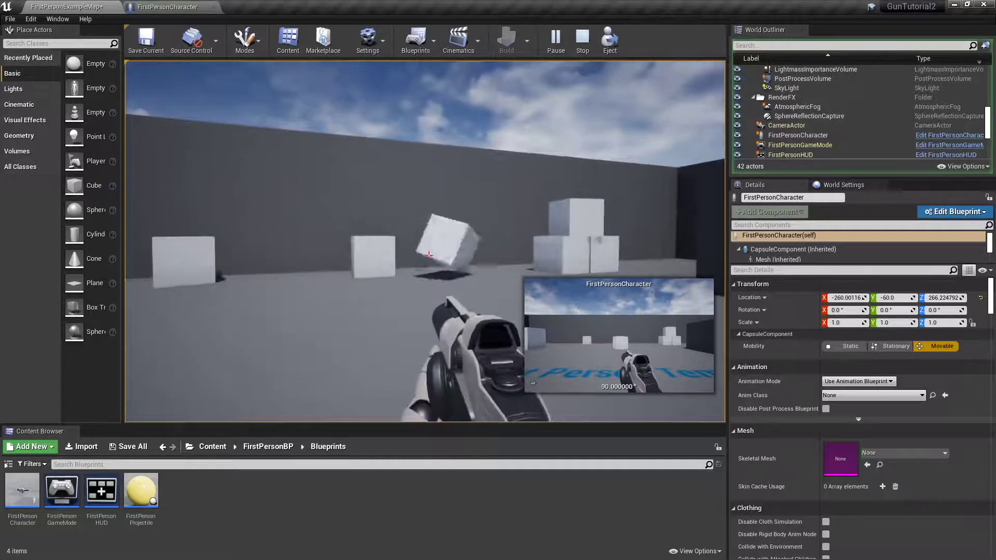
left_click(429, 255)
key("shift+F1")
key("Escape")
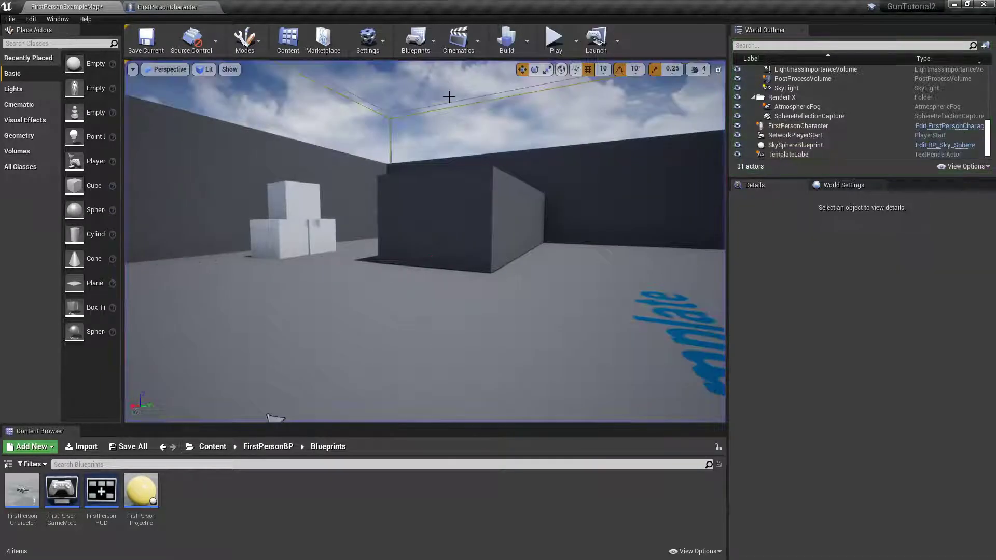
scroll(394, 187, "down", 3)
key("w")
right_click_drag(488, 264, 353, 272)
key("s")
right_click_drag(534, 253, 384, 244)
key("w")
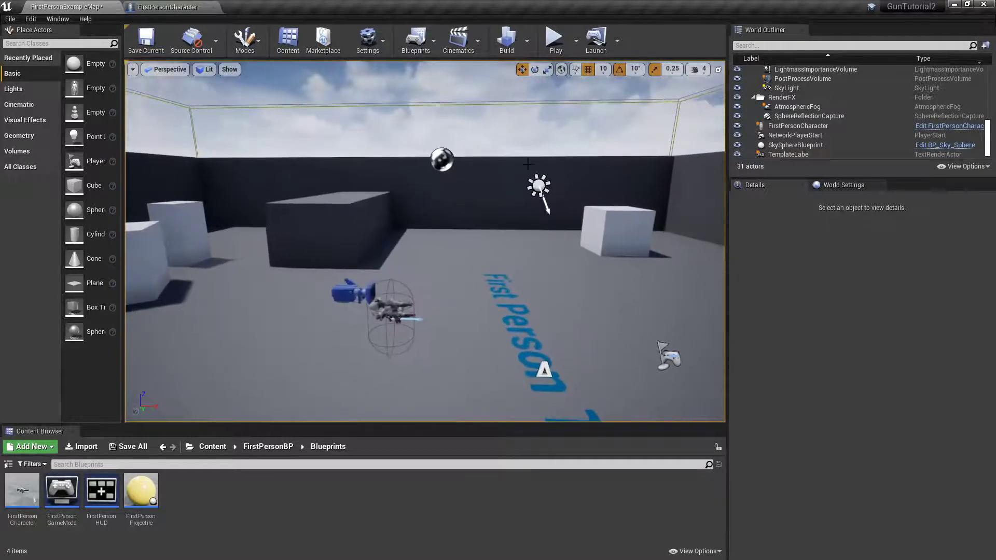
Return to the FirstPersonCharacter Event Graph and delete the reroute node after InputAction Fire, leaving the event disconnected from Montage Play
left_click(167, 7)
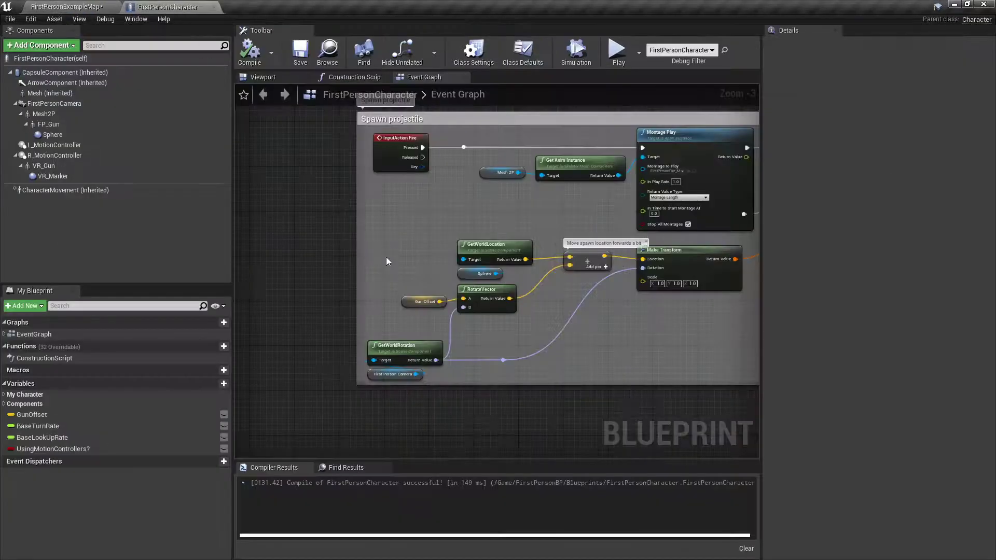
scroll(319, 259, "up", 2)
scroll(301, 236, "down", 1)
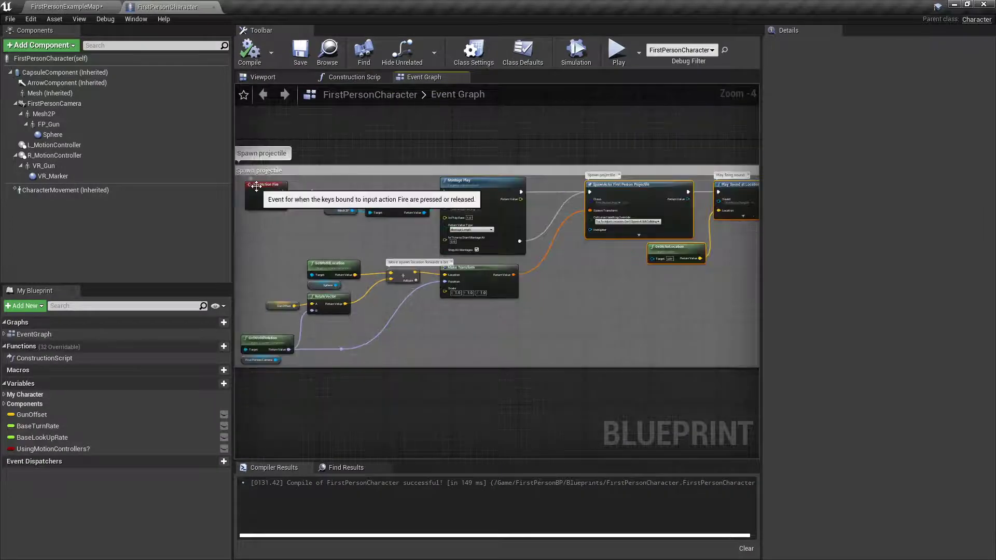
scroll(312, 193, "up", 3)
left_click_drag(339, 199, 300, 166)
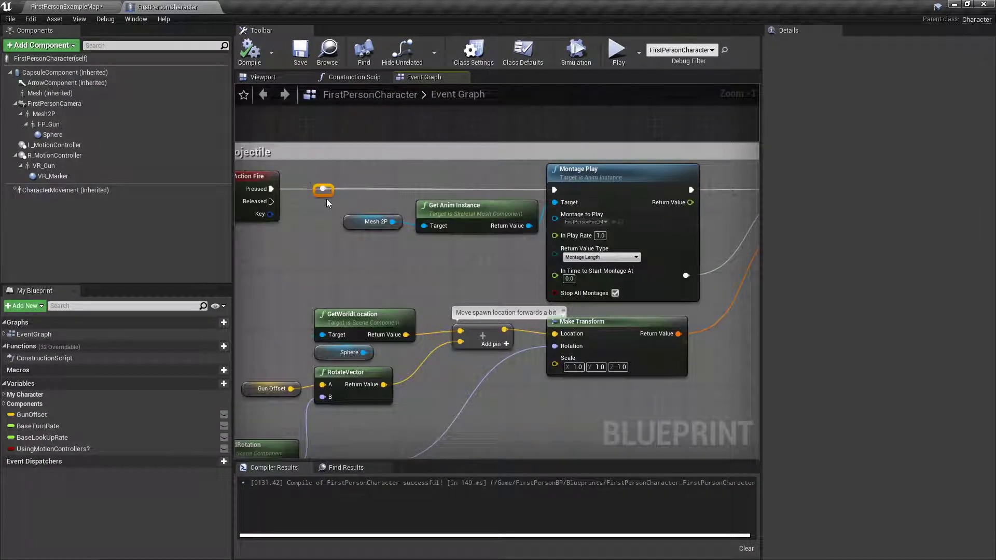
key("Delete")
right_click(263, 193)
left_click(298, 216)
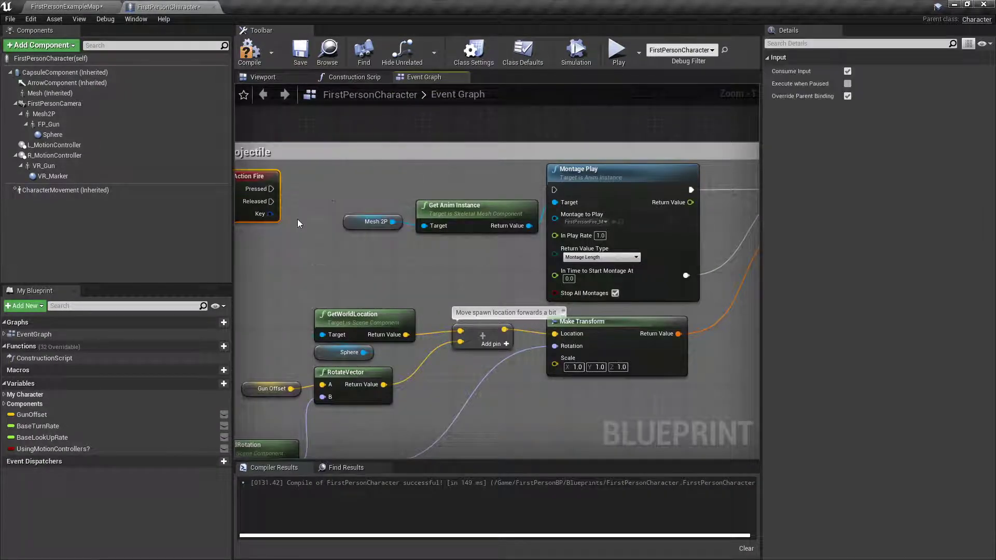
Delete the projectile spawning, firing sound and spawn transform nodes, keeping only InputAction Fire and the Montage Play nodes
scroll(380, 240, "down", 2)
right_click_drag(380, 241, 212, 220)
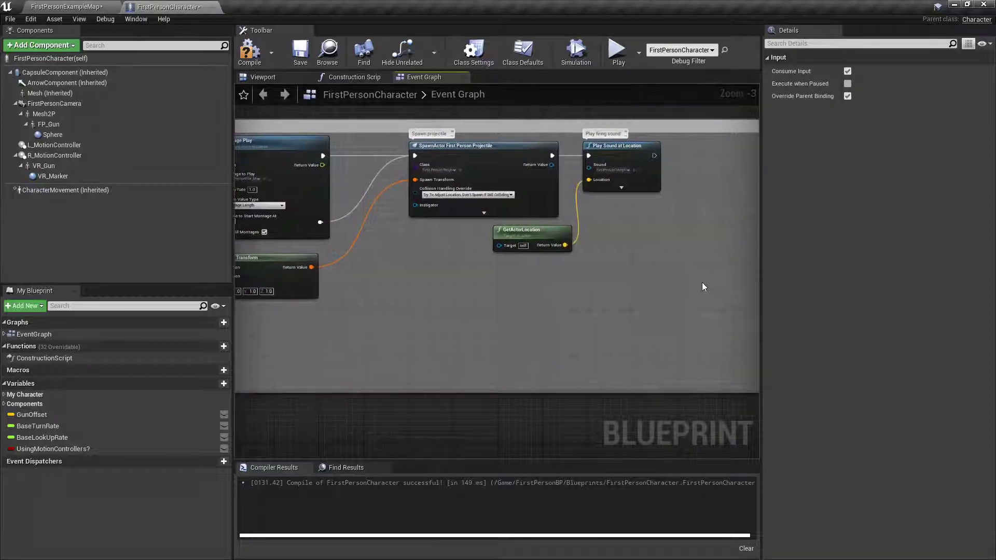
left_click(328, 300)
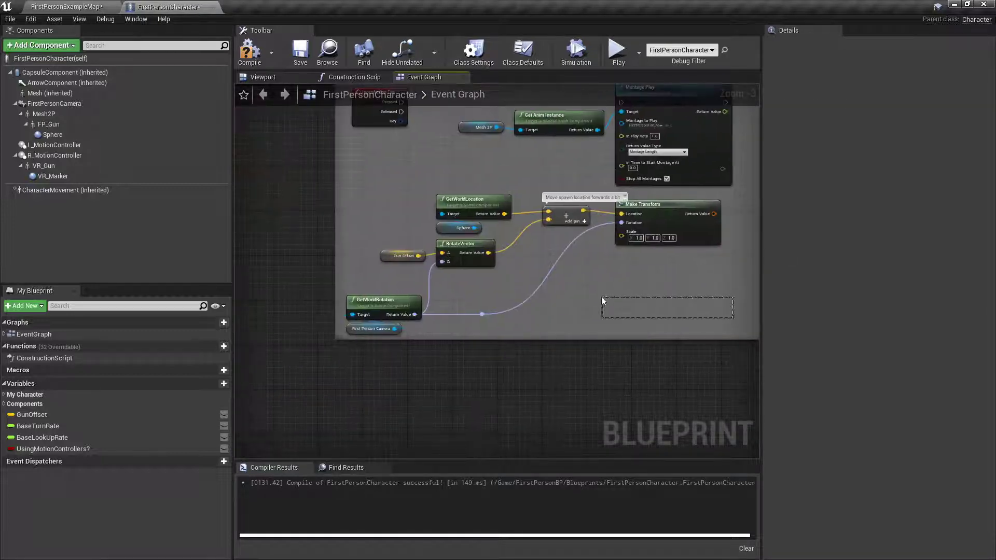
left_click_drag(602, 300, 341, 190)
left_click_drag(362, 174, 684, 332)
left_click_drag(688, 335, 534, 294)
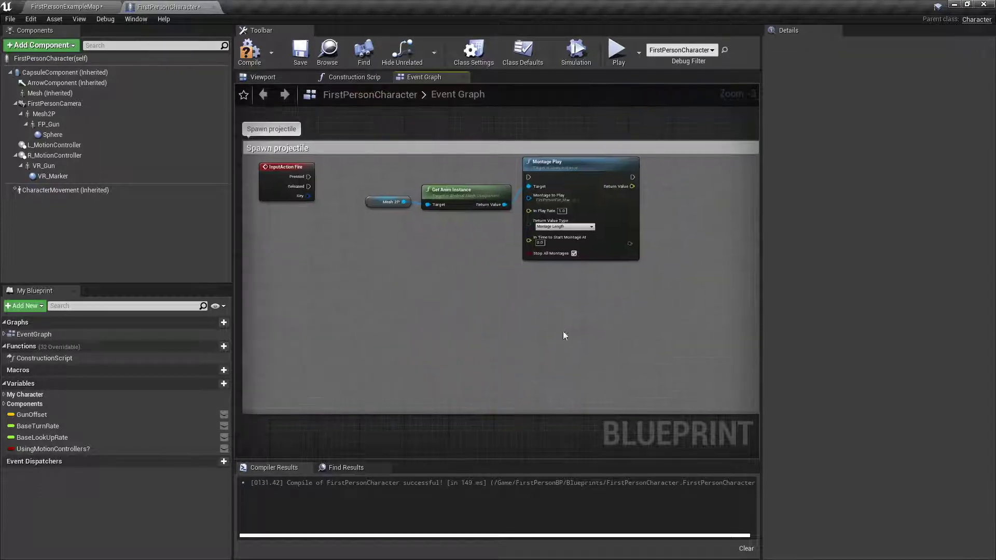
Move the Mesh 2P, Get Anim Instance and Montage Play nodes lower in the Spawn projectile group
left_click_drag(696, 305, 390, 193)
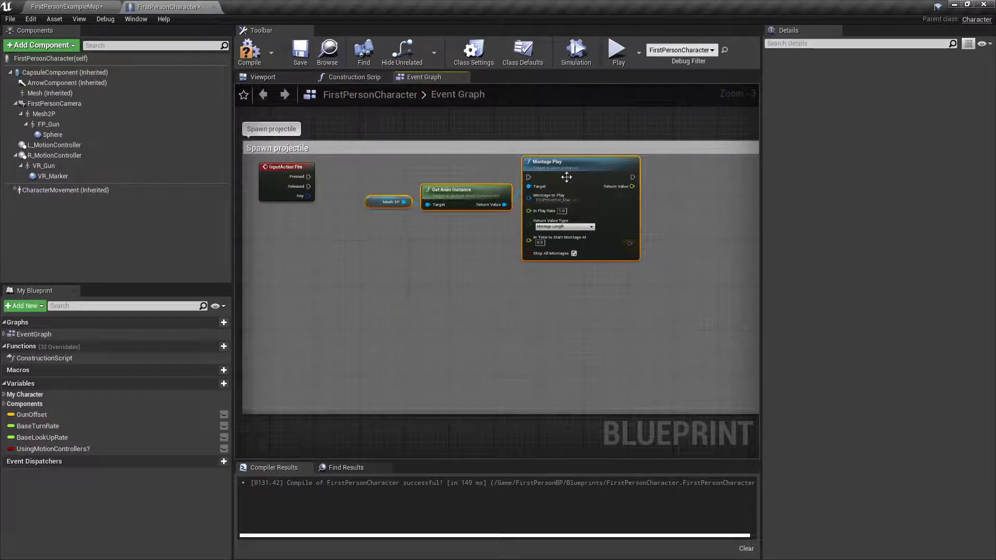
left_click_drag(571, 168, 515, 241)
left_click(534, 182)
Add a Spawn Actor for Gameplay Task node to the Spawn projectile group, beyond Montage Play
right_click_drag(534, 180, 553, 198)
right_click_drag(643, 199, 473, 200)
right_click(509, 213)
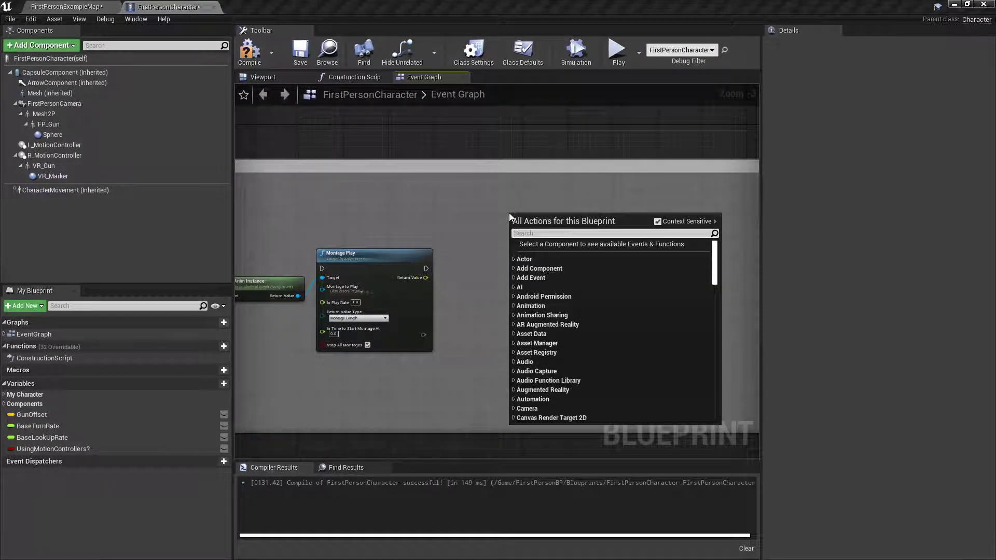
type("spawn actor")
key("Return")
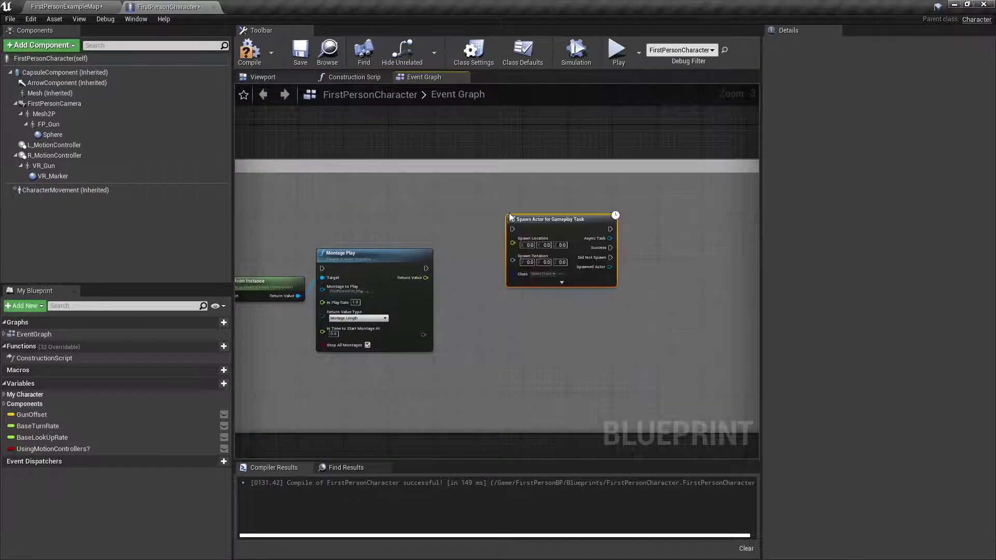
Replace the Spawn Actor for Gameplay Task node with a Spawn Actor from Class node, placed closer to Montage Play
key("Delete")
right_click(555, 211)
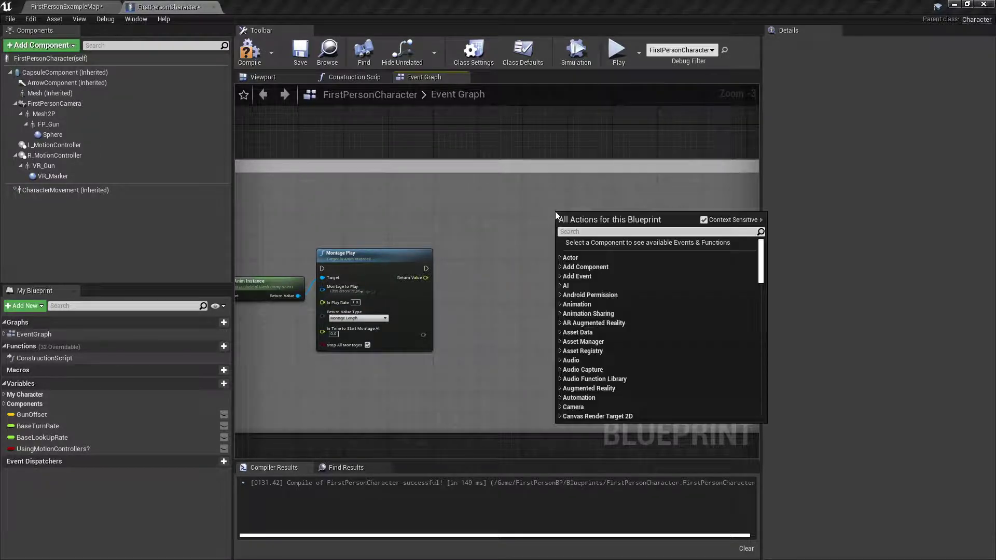
type("spawn actor")
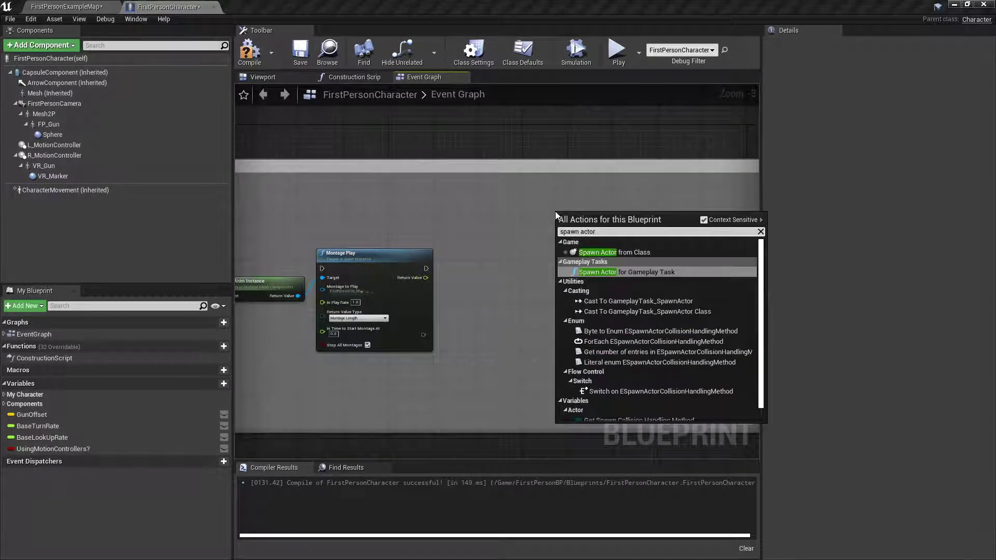
key("Return")
scroll(555, 211, "up", 2)
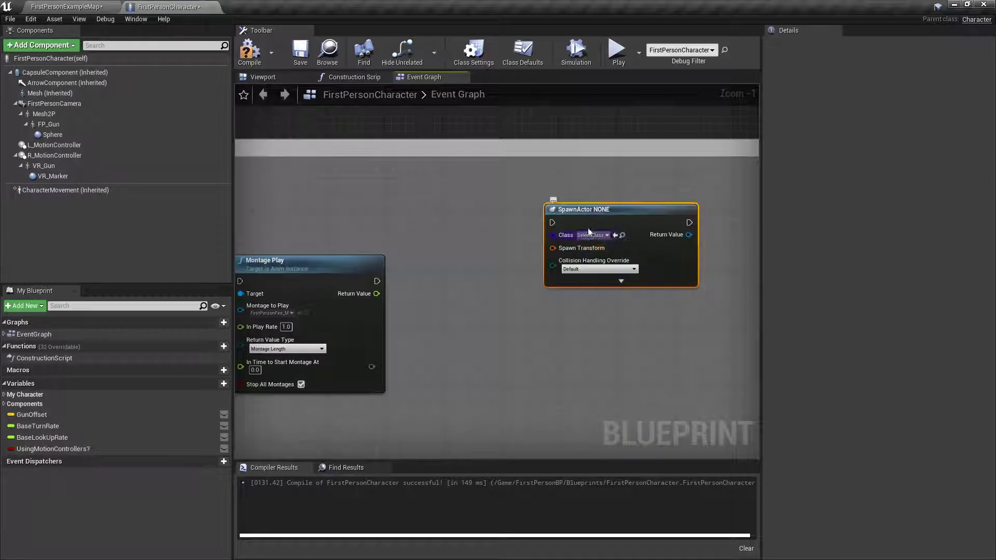
left_click_drag(594, 213, 515, 192)
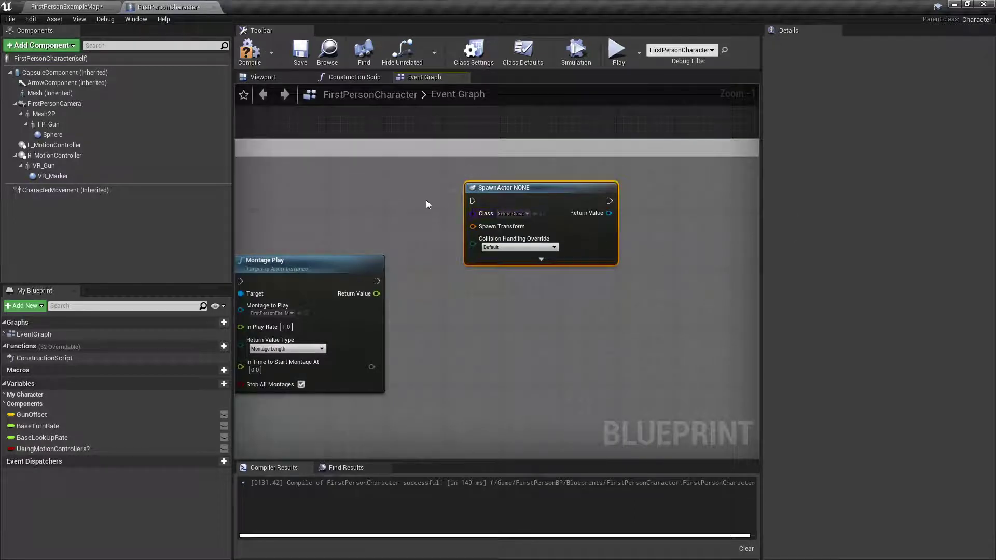
scroll(425, 200, "up", 1)
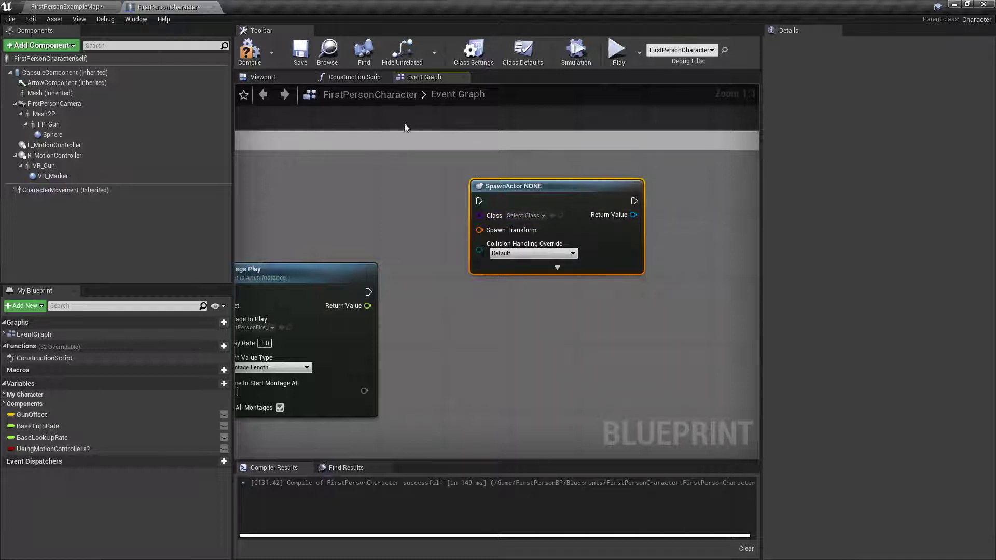
Remove the SpawnActor node beyond Montage Play, shift Montage Play slightly lower and compile the blueprint
scroll(376, 197, "down", 4)
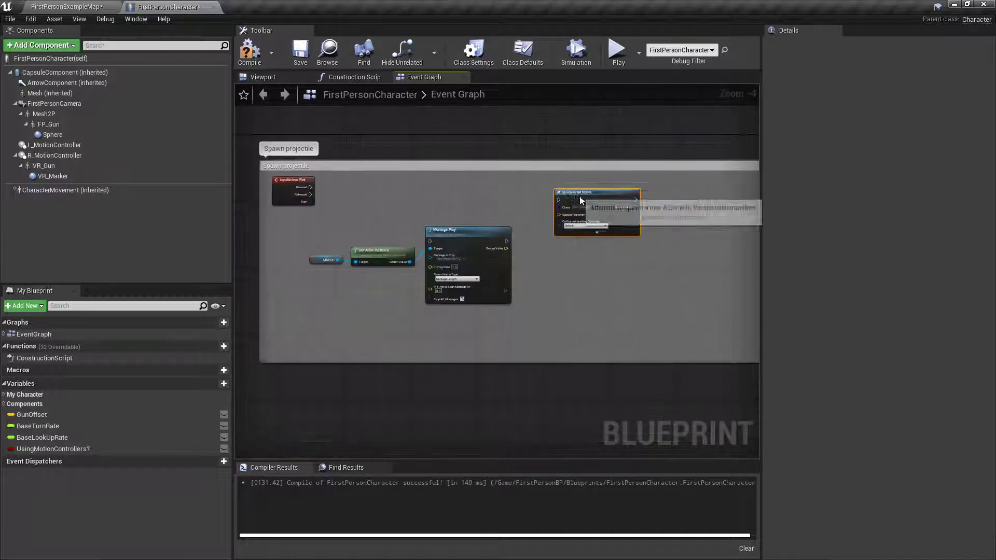
scroll(528, 190, "up", 2)
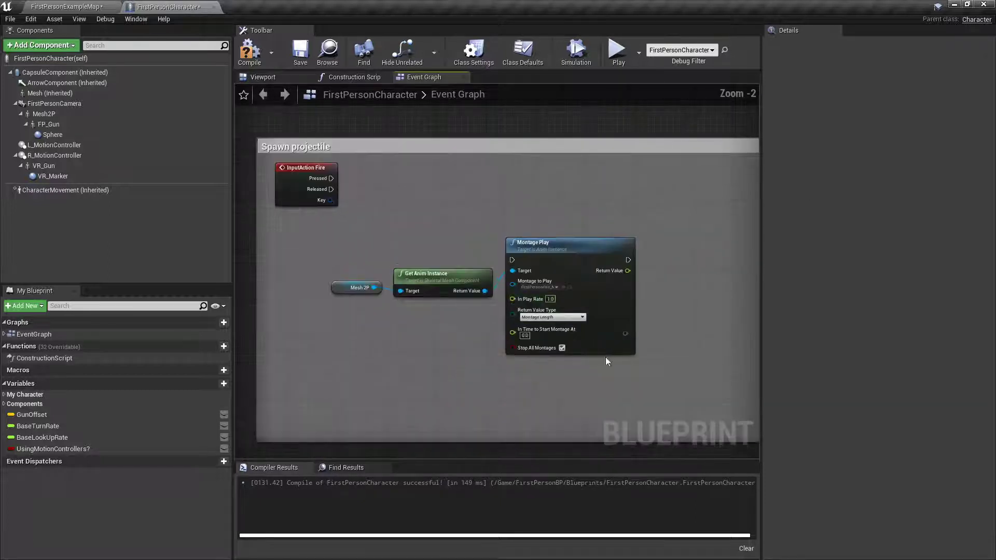
left_click_drag(545, 245, 558, 270)
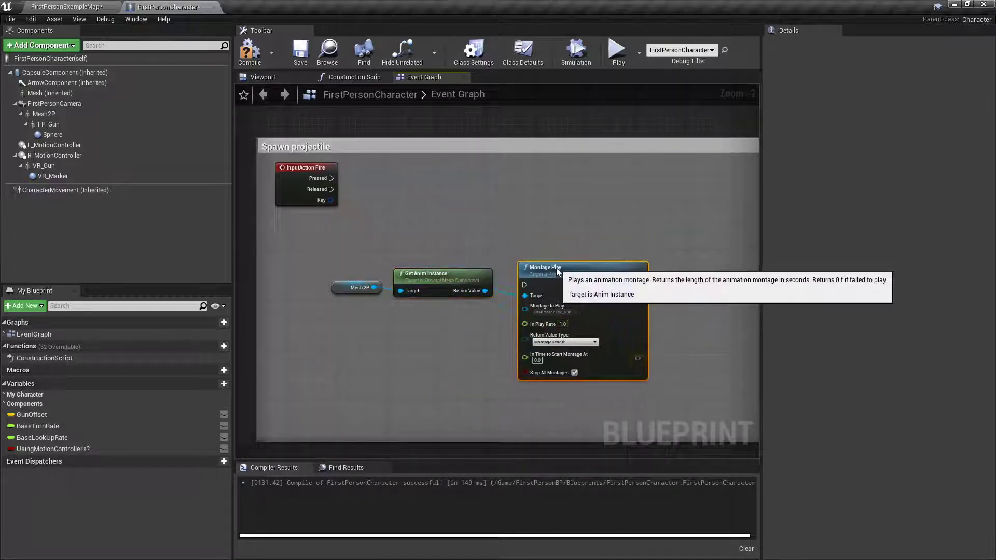
right_click_drag(525, 231, 527, 295)
left_click(249, 56)
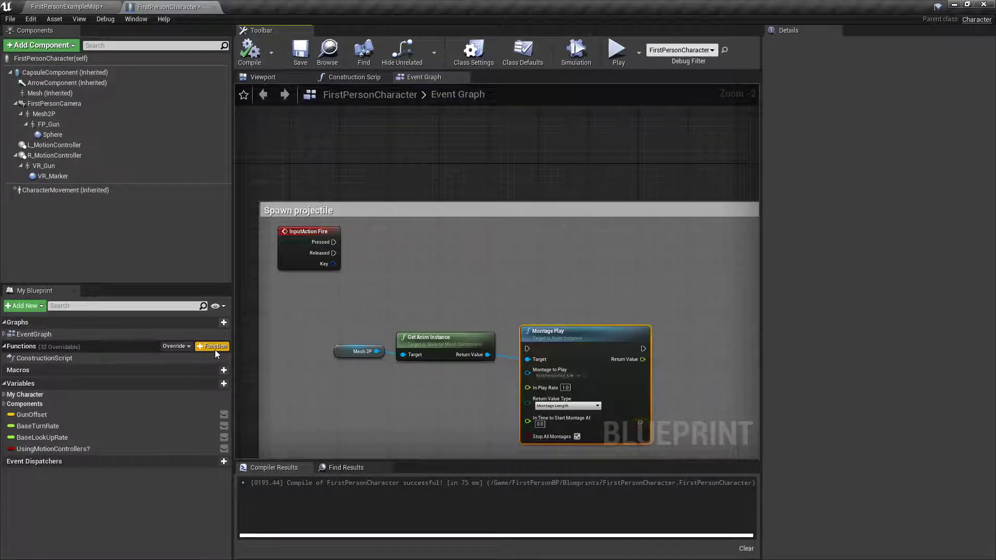
Create a new function in the blueprint named CalculateShootingInfo
left_click(211, 346)
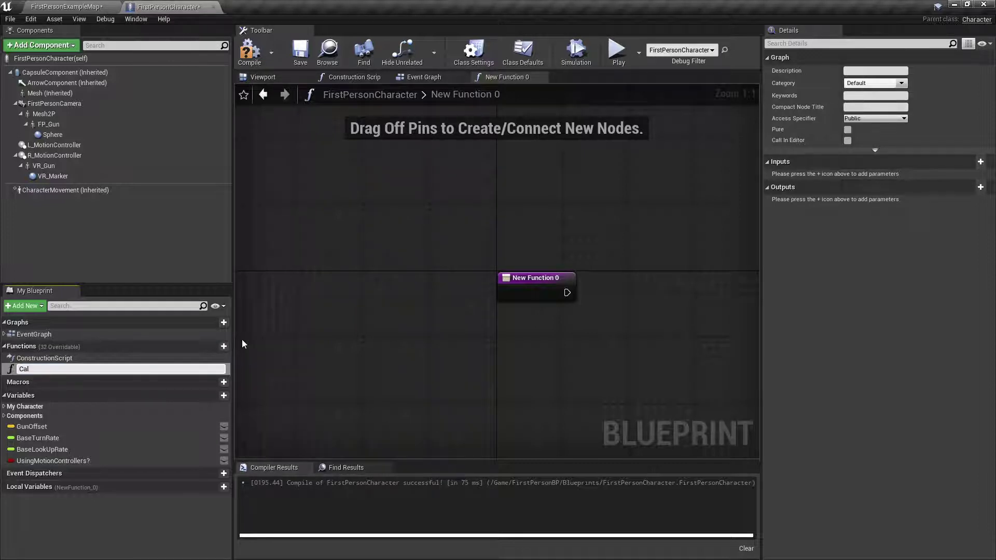
type("CalculateShooting")
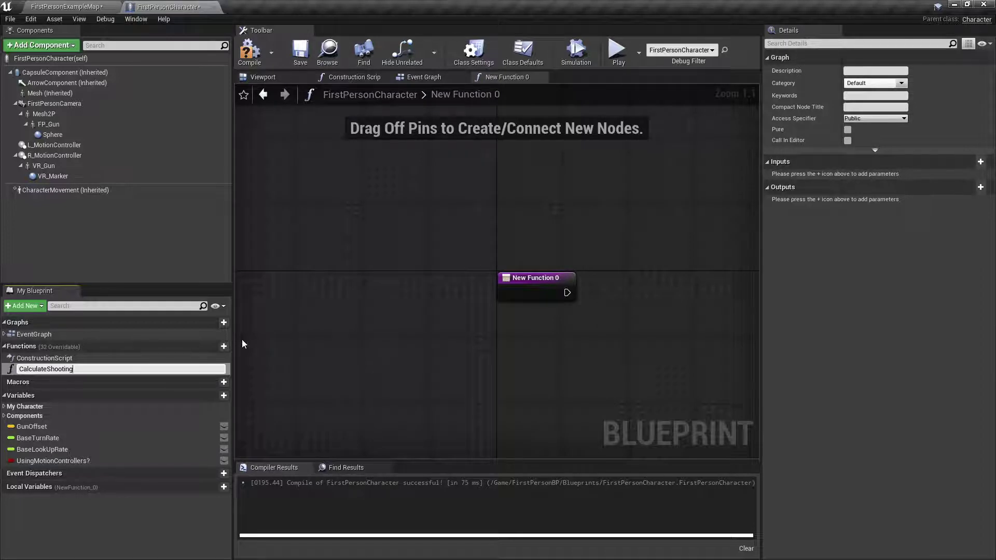
type("Info")
key("Return")
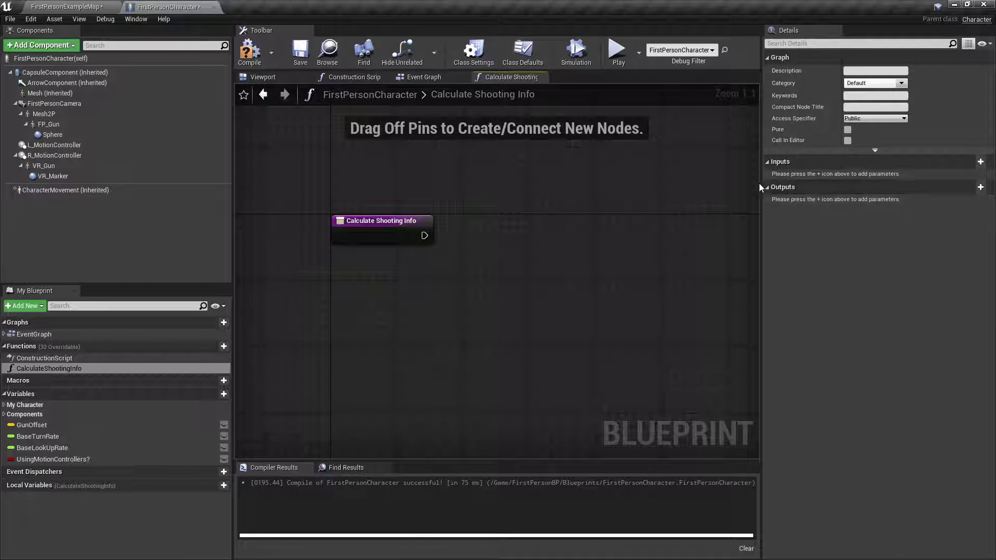
Add an output of type Transform named ProjectileTransform to the CalculateShootingInfo function
left_click(976, 193)
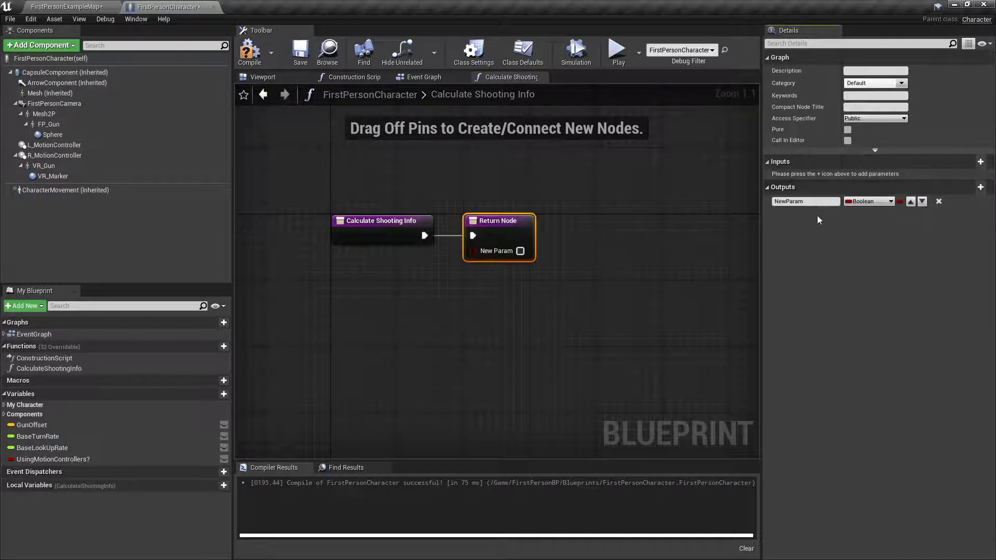
left_click(869, 202)
left_click(783, 352)
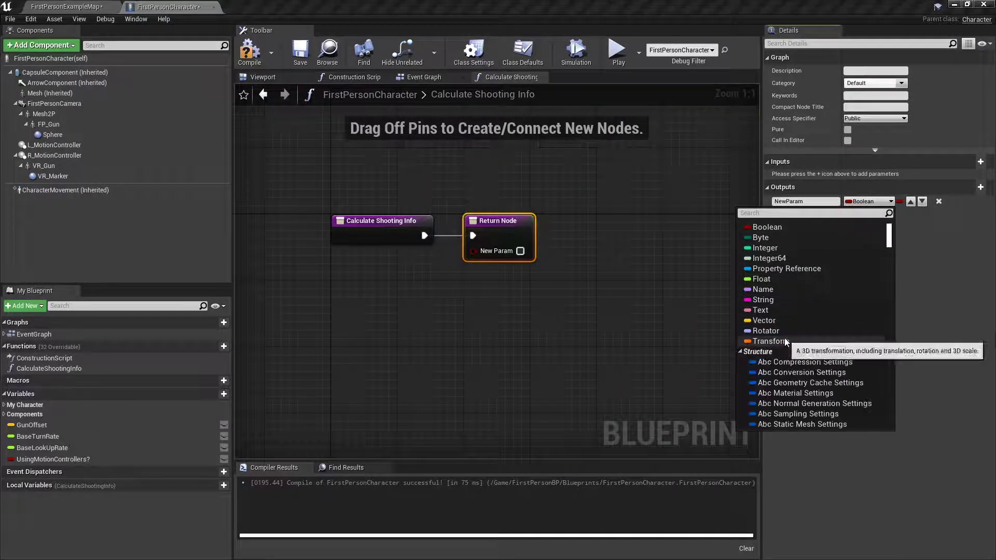
left_click(782, 331)
left_click(869, 201)
left_click(778, 340)
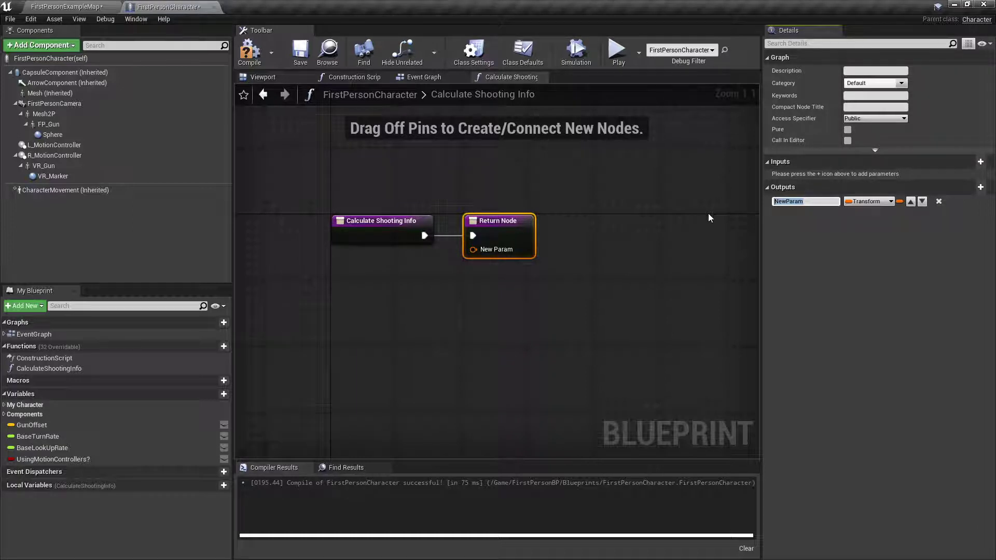
type("ProjectileTransform")
key("Return")
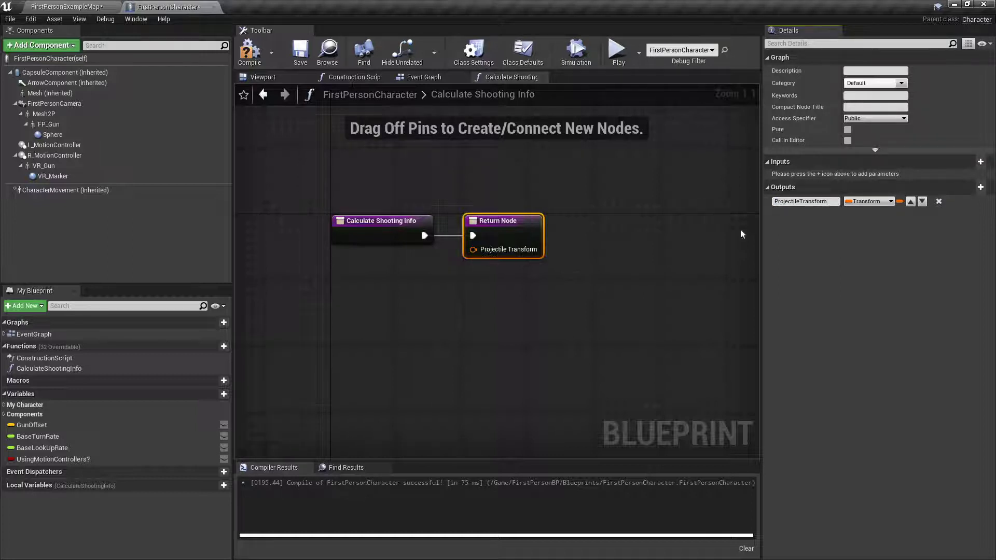
Disconnect the Return Node from the Calculate Shooting Info entry, move it far beyond the entry node and save the blueprint
scroll(590, 239, "down", 3)
right_click(519, 236)
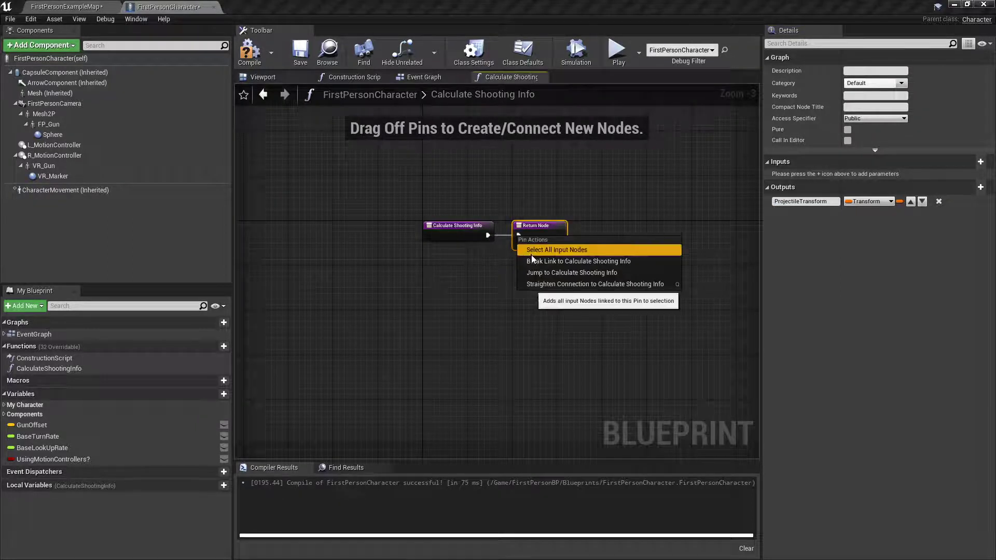
left_click(564, 262)
scroll(590, 244, "down", 2)
right_click_drag(591, 245, 380, 240)
left_click_drag(350, 232, 701, 234)
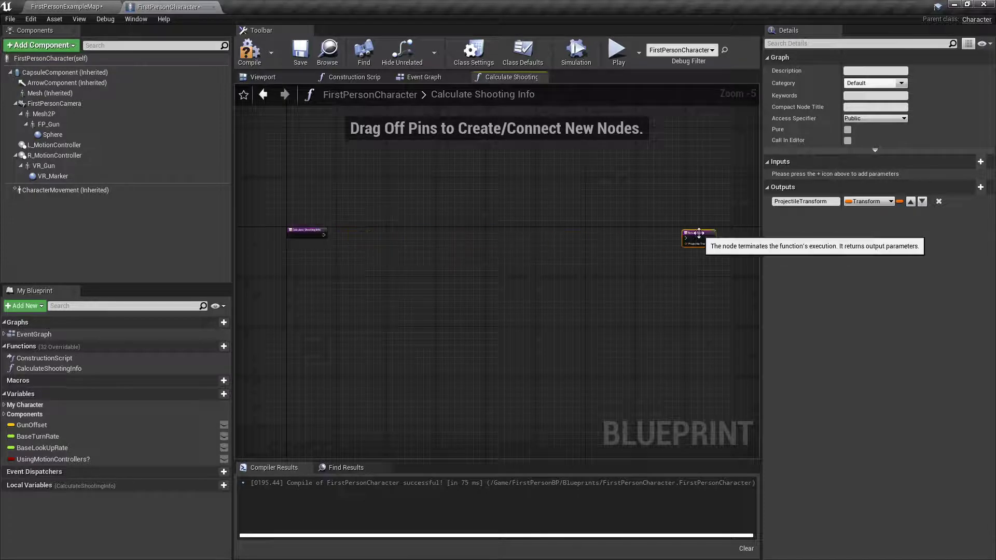
right_click_drag(711, 242, 528, 245)
left_click_drag(518, 238, 570, 240)
right_click_drag(415, 238, 633, 258)
left_click(301, 52)
Add a LineTraceByChannel node connected to the Calculate Shooting Info entry, leaving ample space between the two nodes
scroll(361, 247, "up", 3)
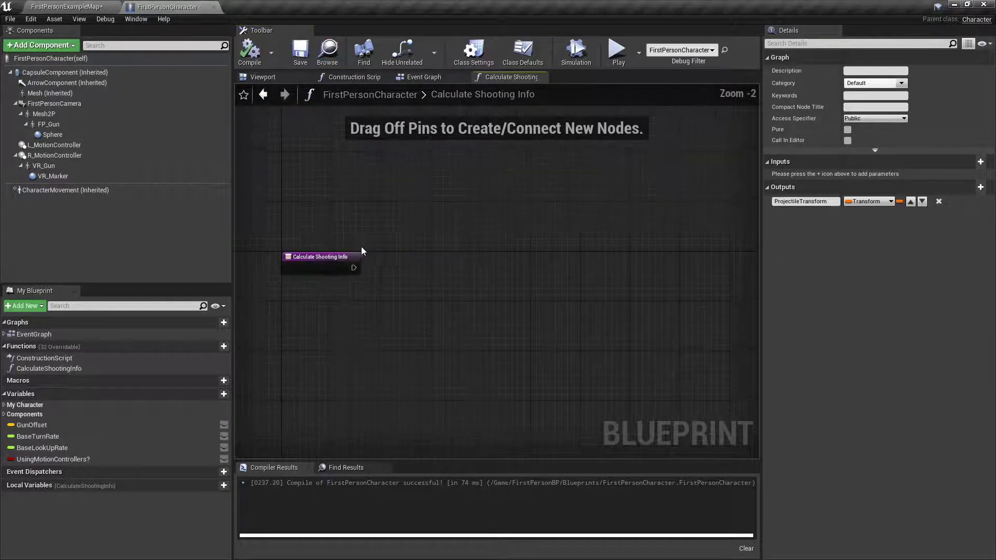
right_click_drag(361, 247, 424, 224)
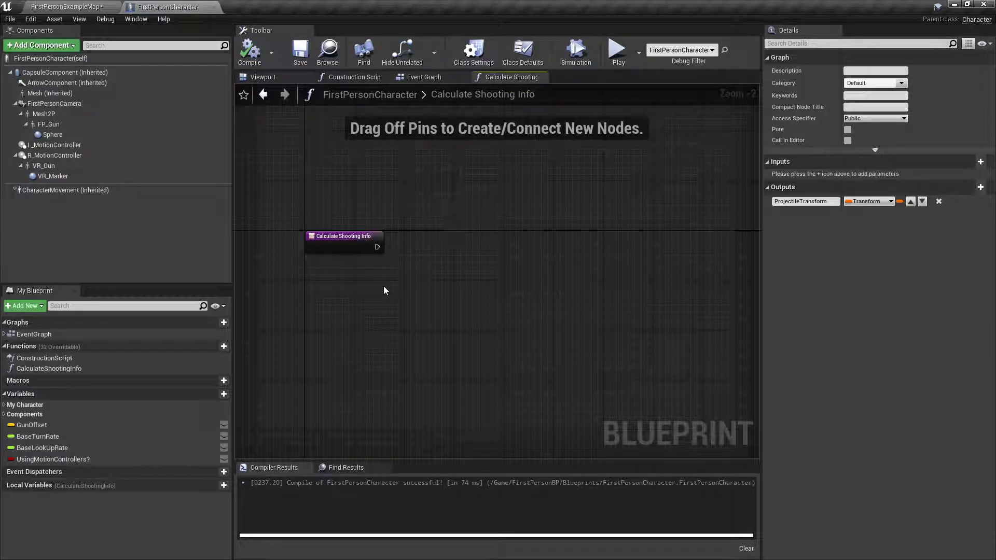
left_click_drag(376, 247, 475, 236)
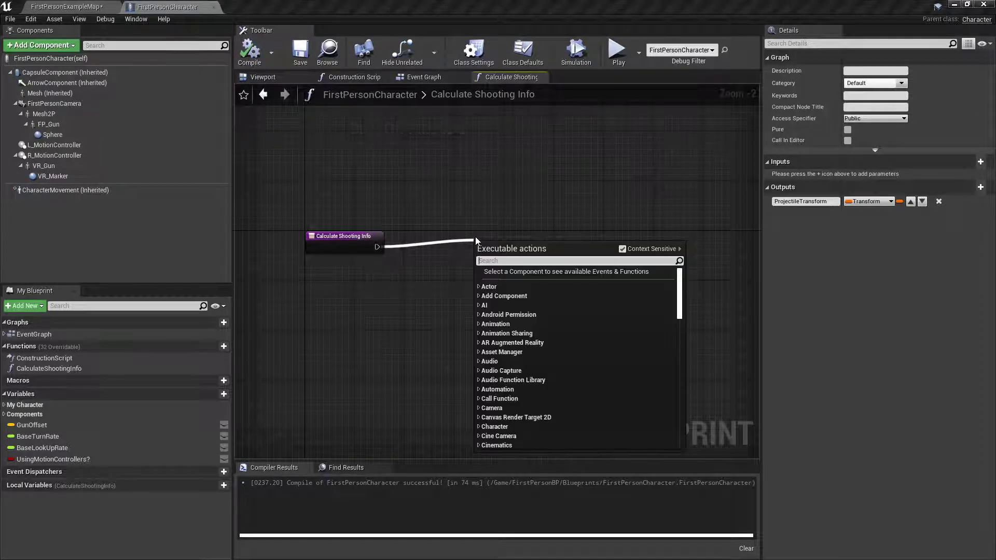
type("line trace by")
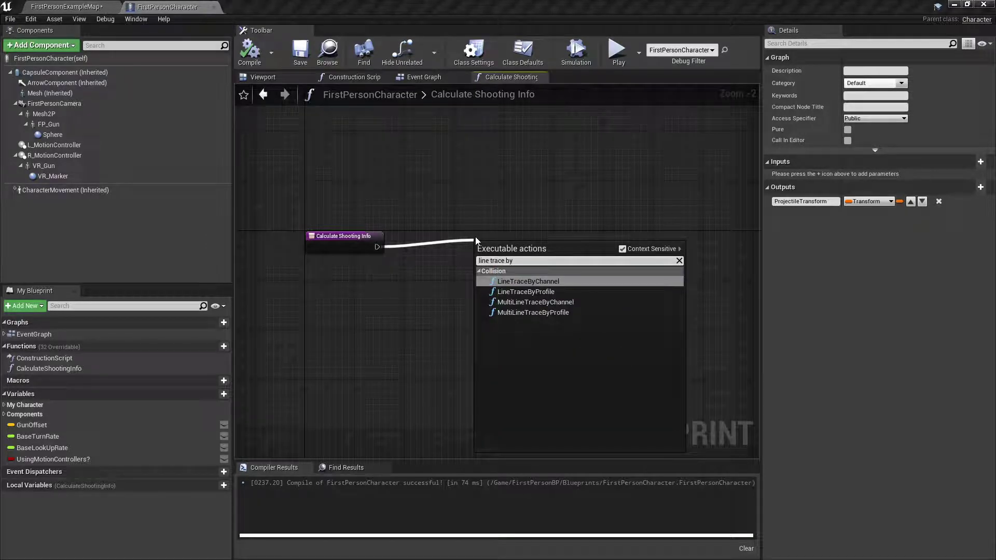
left_click(537, 281)
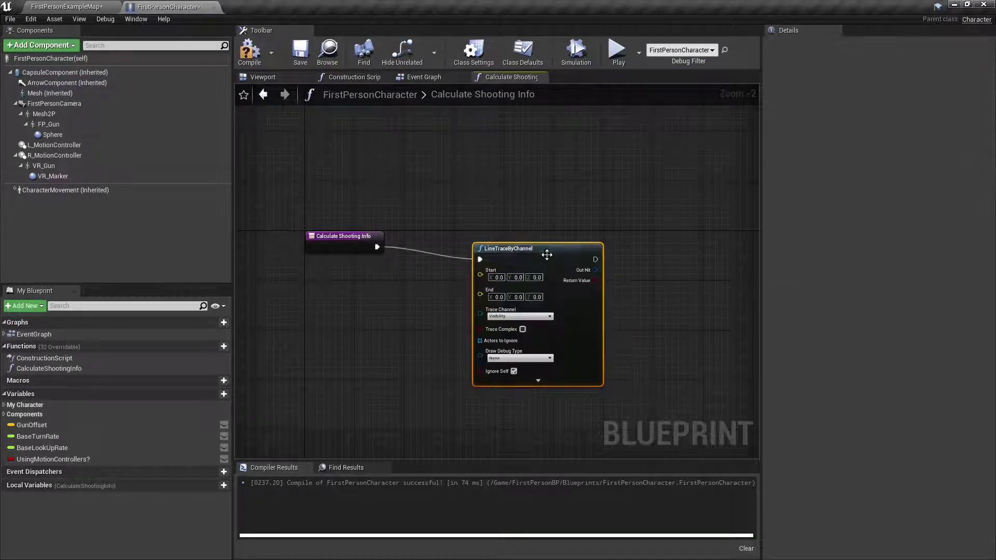
left_click_drag(550, 248, 667, 245)
right_click_drag(620, 189, 276, 140)
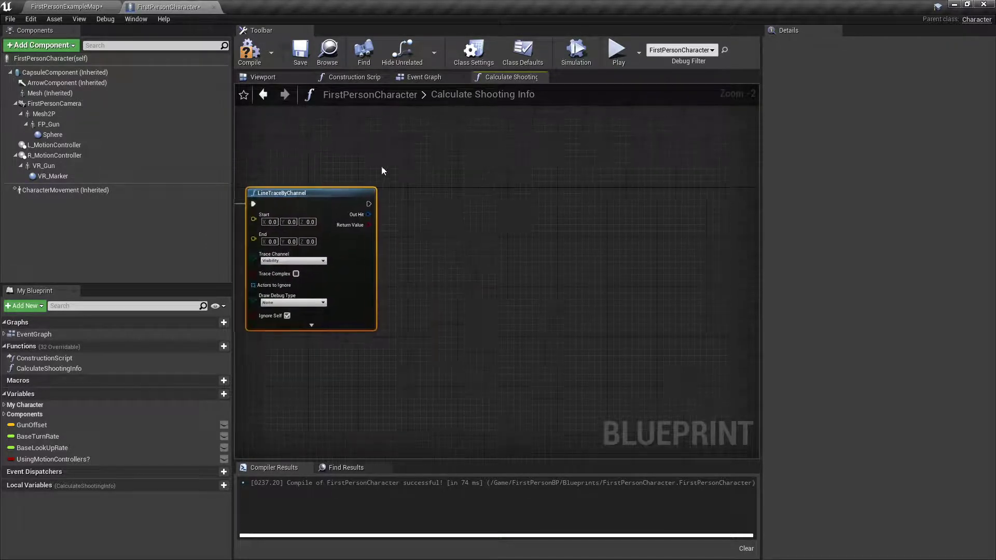
scroll(444, 185, "down", 2)
right_click_drag(733, 206, 593, 210)
left_click_drag(519, 166, 517, 165)
Examine the inputs and outputs of the LineTraceByChannel node, especially its Start and End vectors
right_click_drag(368, 171, 642, 173)
scroll(370, 195, "up", 1)
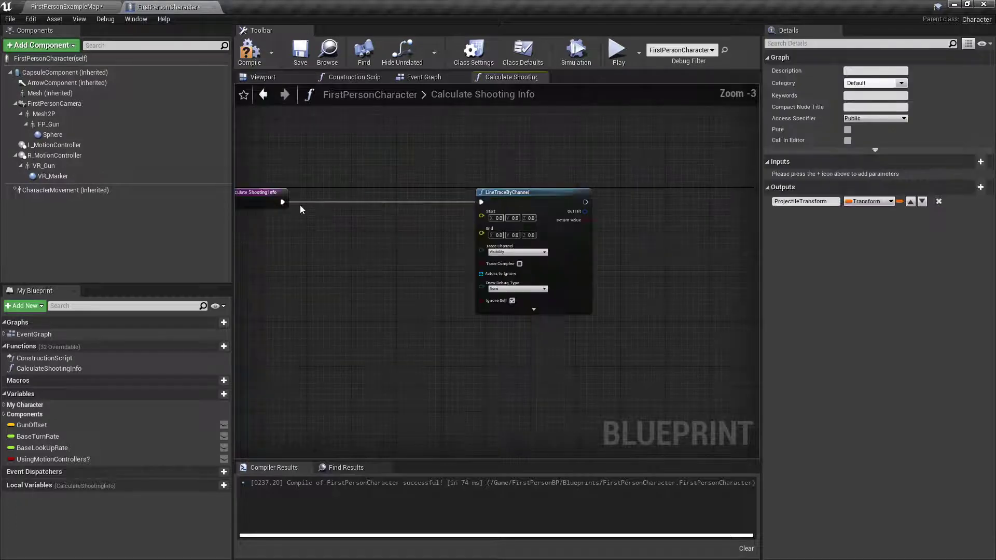
right_click_drag(300, 208, 453, 220)
scroll(533, 243, "up", 1)
right_click_drag(603, 229, 382, 160)
scroll(551, 179, "up", 1)
left_click_drag(408, 144, 660, 325)
left_click(381, 236)
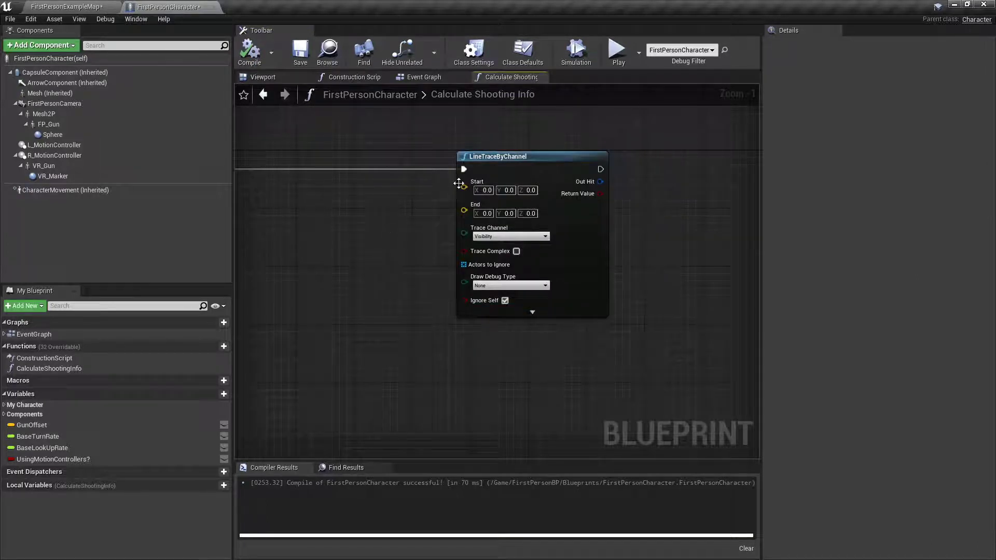
right_click_drag(470, 196, 509, 195)
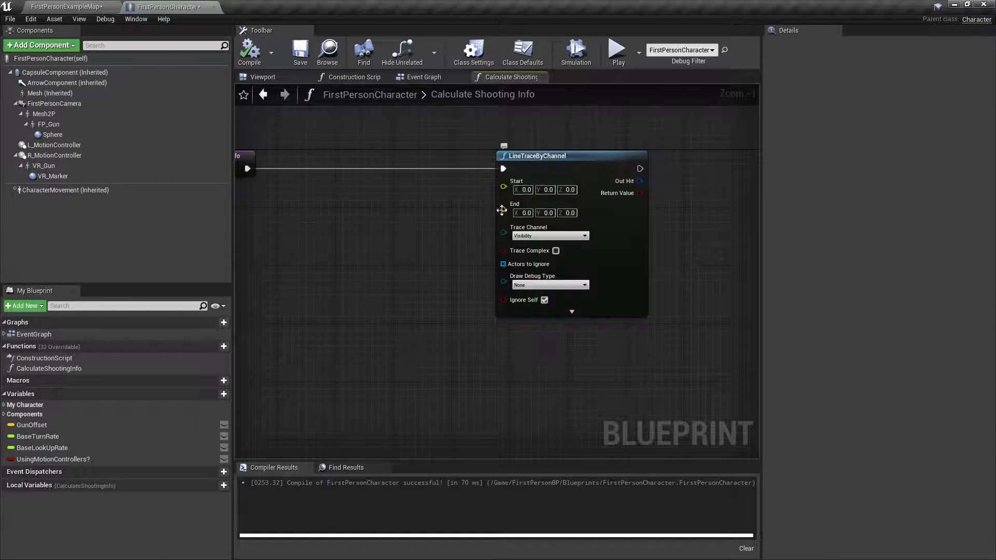
scroll(387, 256, "down", 3)
scroll(275, 236, "up", 2)
Add a First Person Camera reference below the function entry and a GetWorldLocation node that targets it
right_click_drag(275, 236, 381, 249)
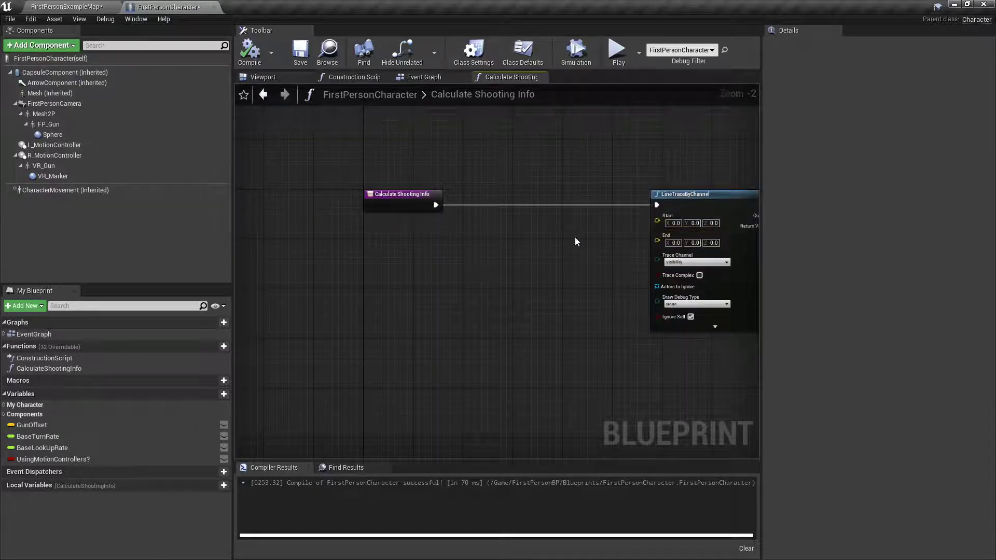
left_click(30, 95)
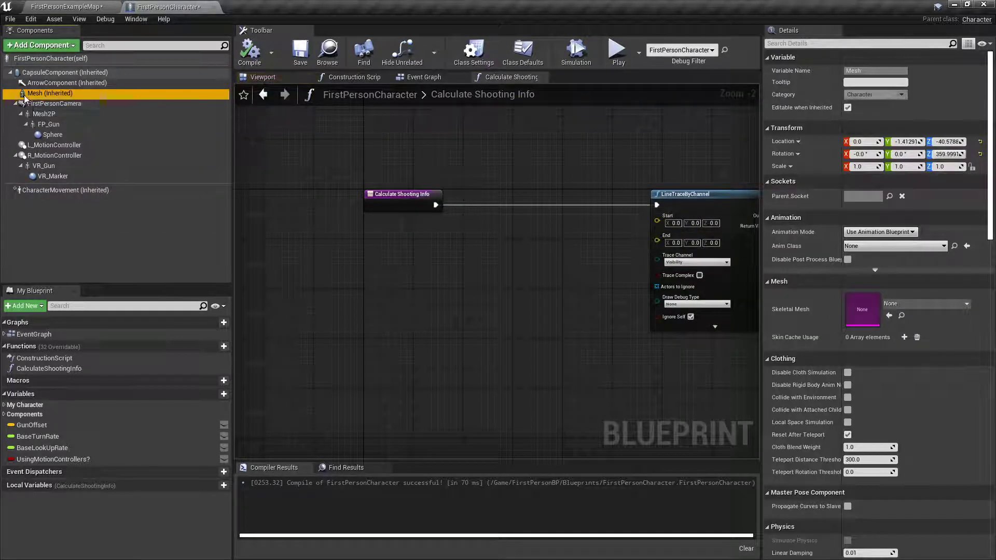
left_click_drag(31, 104, 274, 275)
scroll(274, 275, "up", 2)
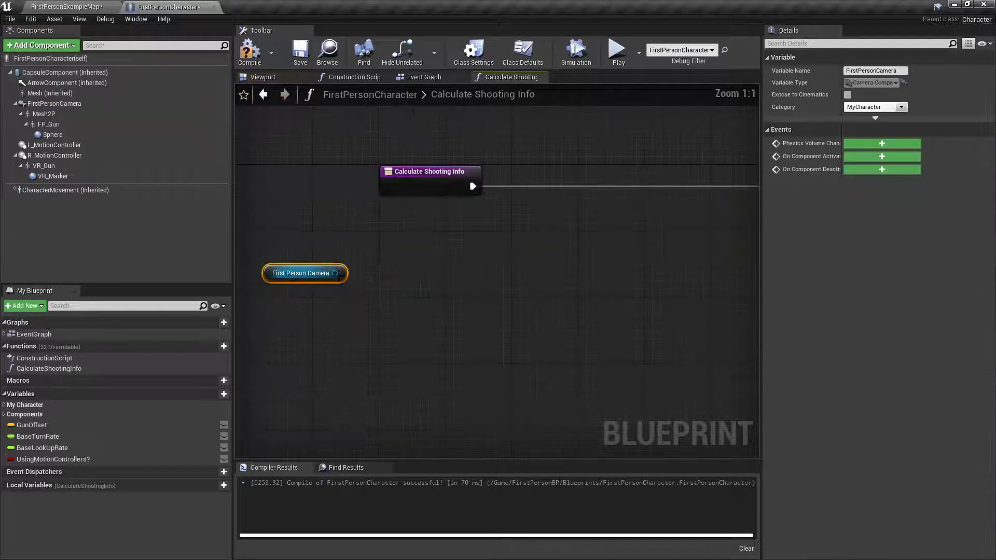
left_click_drag(336, 273, 409, 251)
type("get worl")
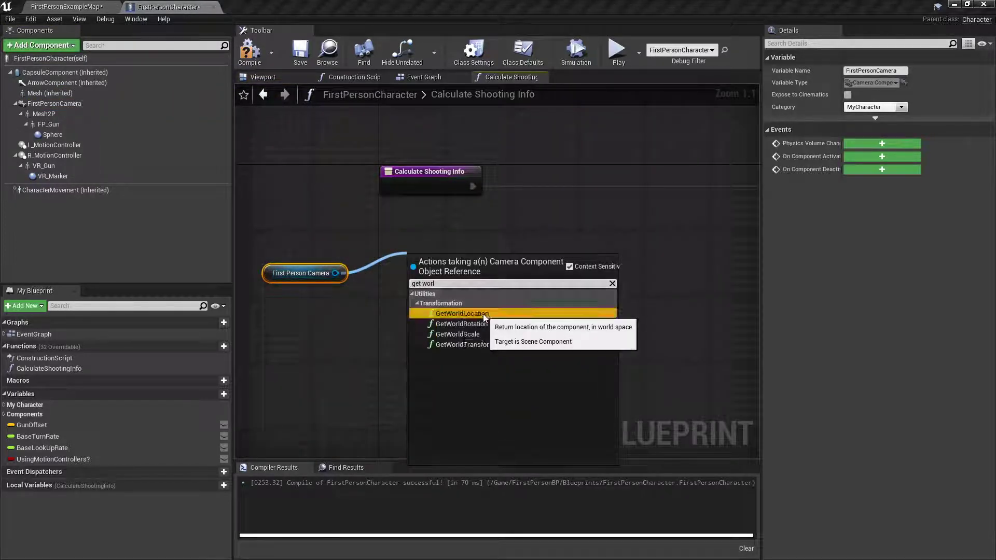
left_click(462, 313)
Add a GetWorldRotation node targeting the First Person Camera reference, below GetWorldLocation
left_click_drag(336, 273, 400, 357)
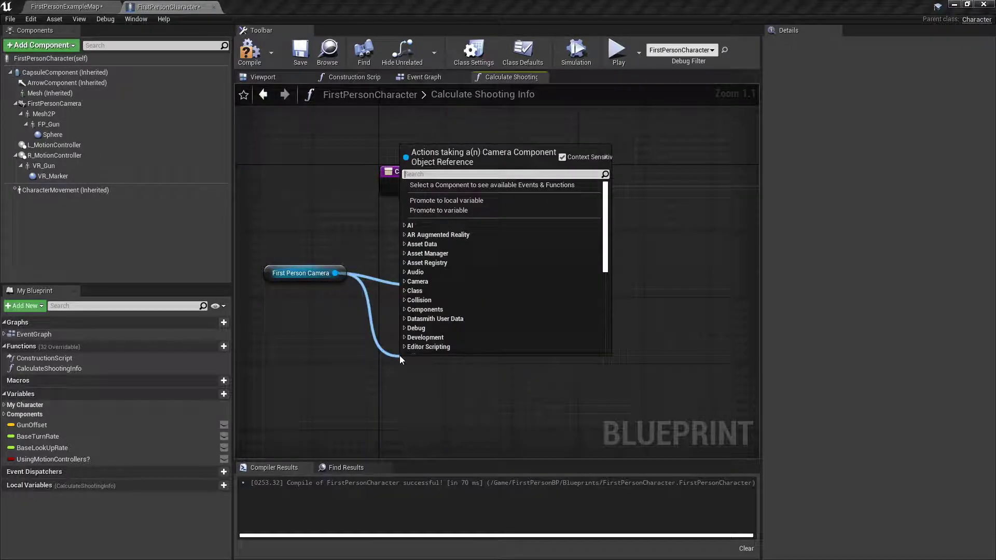
type("getwo")
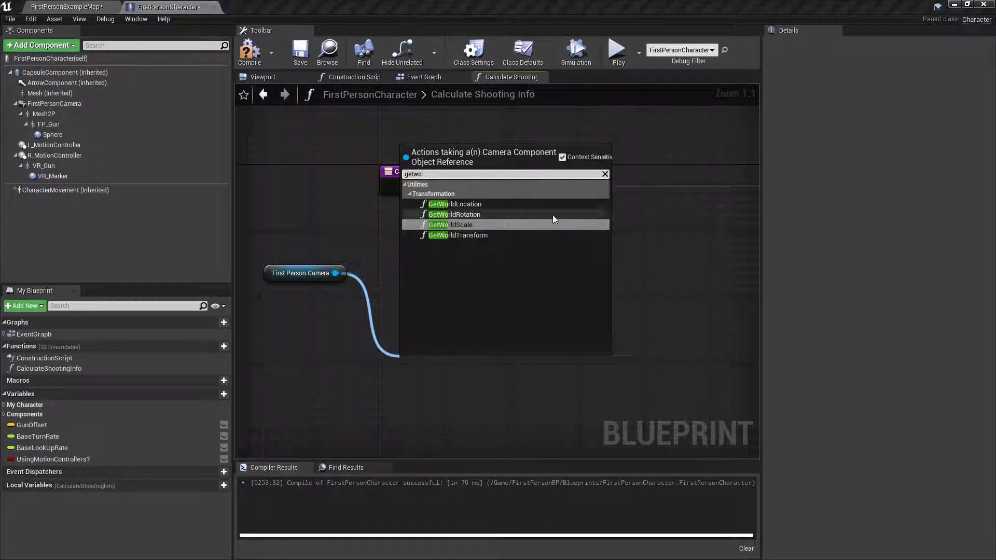
left_click(553, 214)
Connect the Return Value of GetWorldLocation to the Start input of LineTraceByChannel
right_click_drag(550, 296, 381, 282)
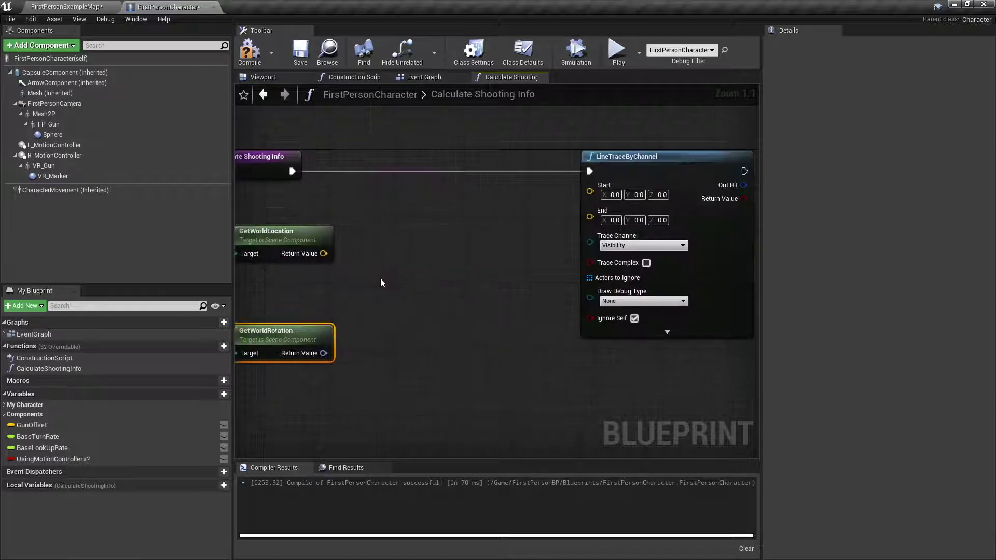
right_click_drag(381, 218, 509, 230)
left_click_drag(465, 389, 272, 228)
left_click(397, 230)
left_click_drag(382, 248, 718, 203)
scroll(592, 251, "down", 1)
right_click_drag(506, 317, 578, 296)
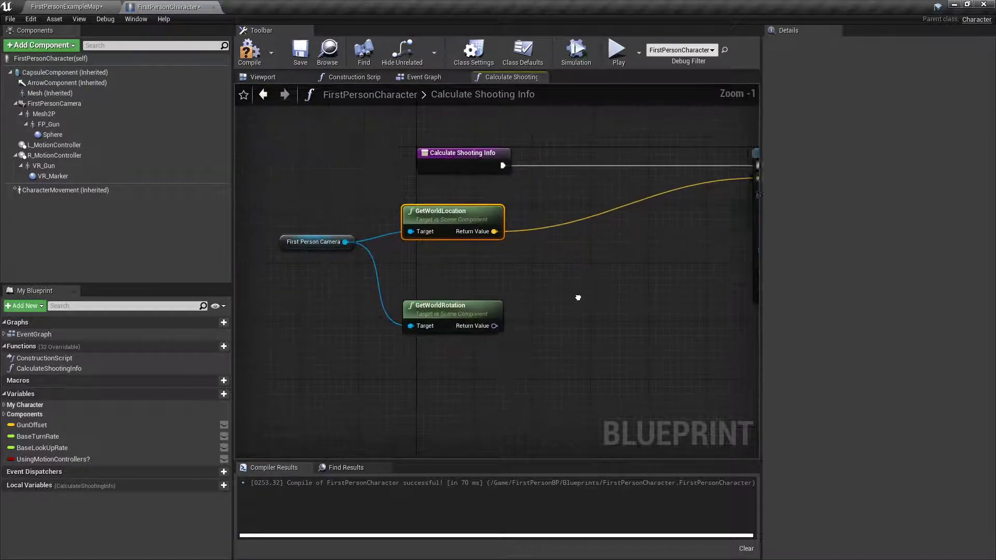
Spread out the graph by moving the camera nodes clear of the function entry and LineTraceByChannel farther along the execution line
left_click_drag(498, 344, 278, 217)
left_click_drag(472, 223, 521, 223)
right_click_drag(606, 202, 493, 214)
scroll(567, 203, "down", 1)
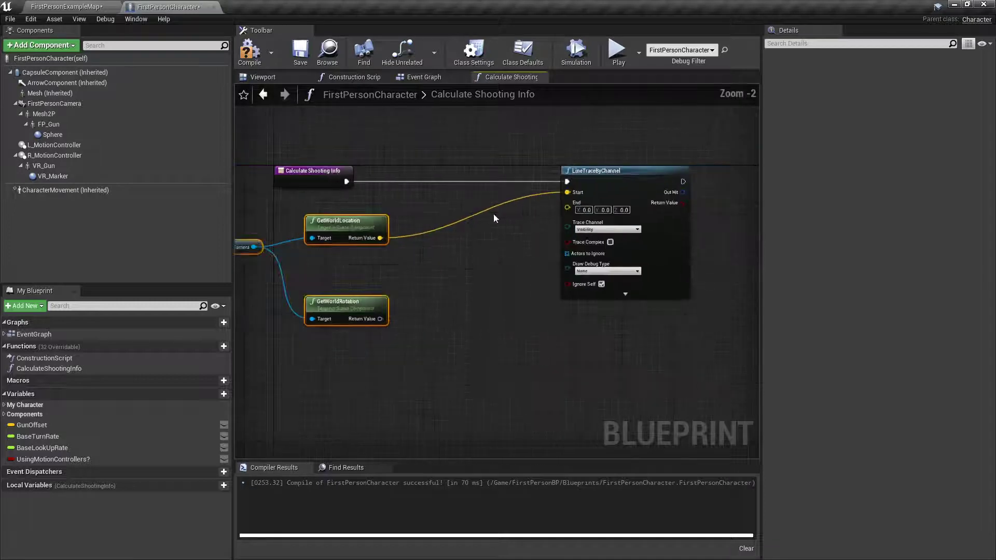
right_click_drag(625, 188, 512, 186)
left_click_drag(486, 183, 587, 182)
right_click_drag(433, 173, 520, 172)
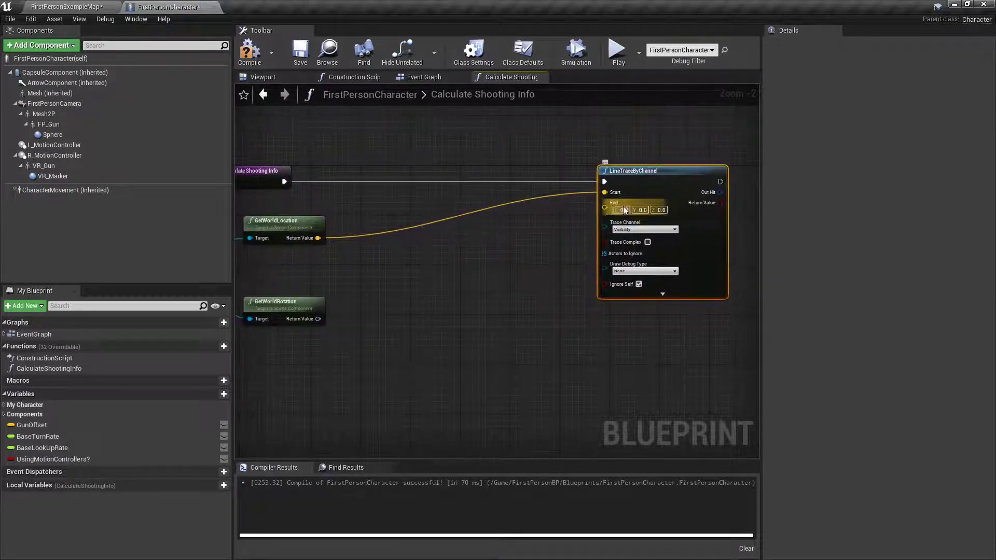
Add a Get Forward Vector node fed by the Return Value of GetWorldRotation
right_click_drag(335, 294, 382, 282)
scroll(381, 281, "up", 1)
left_click(341, 296)
right_click_drag(351, 341, 490, 329)
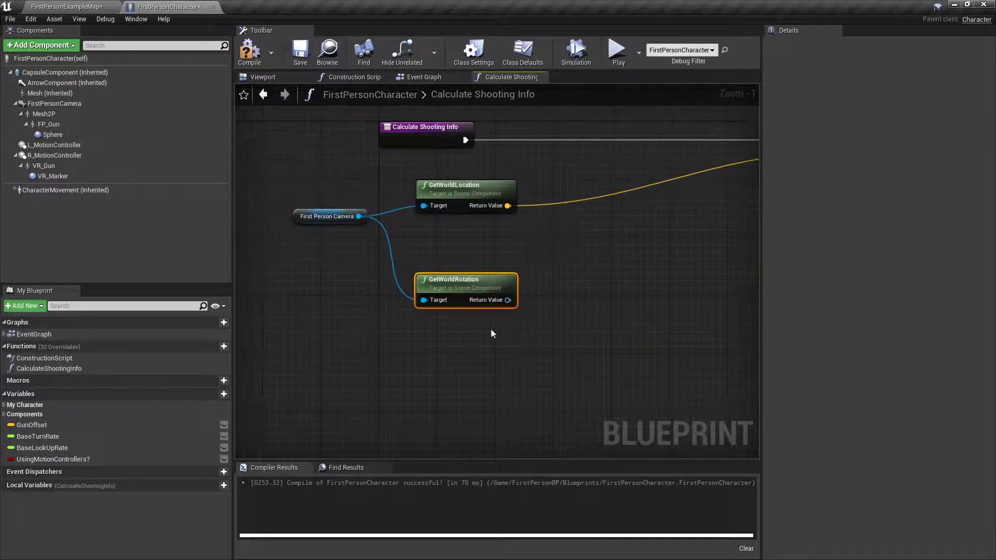
right_click_drag(540, 265, 373, 291)
scroll(373, 291, "up", 1)
left_click_drag(305, 336, 368, 331)
type("get for")
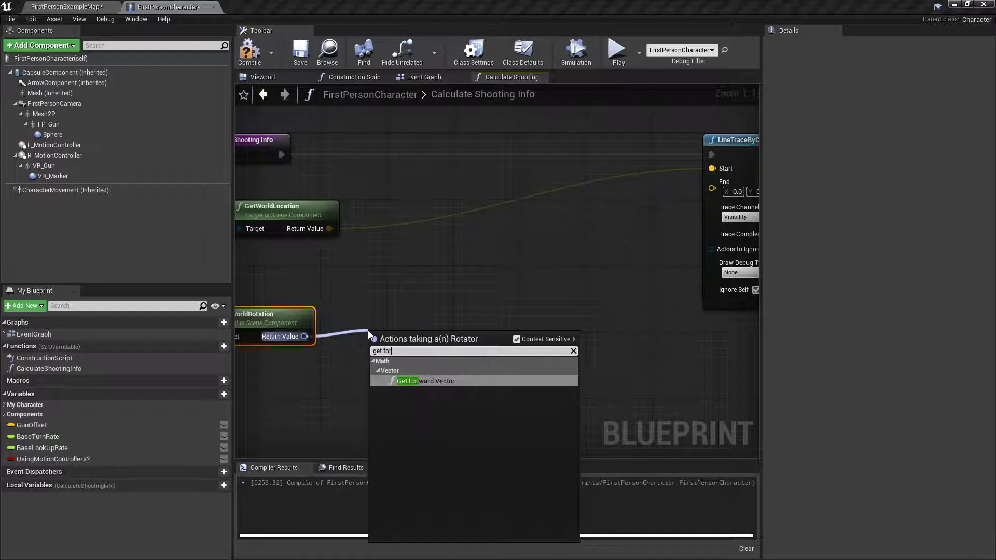
key("Return")
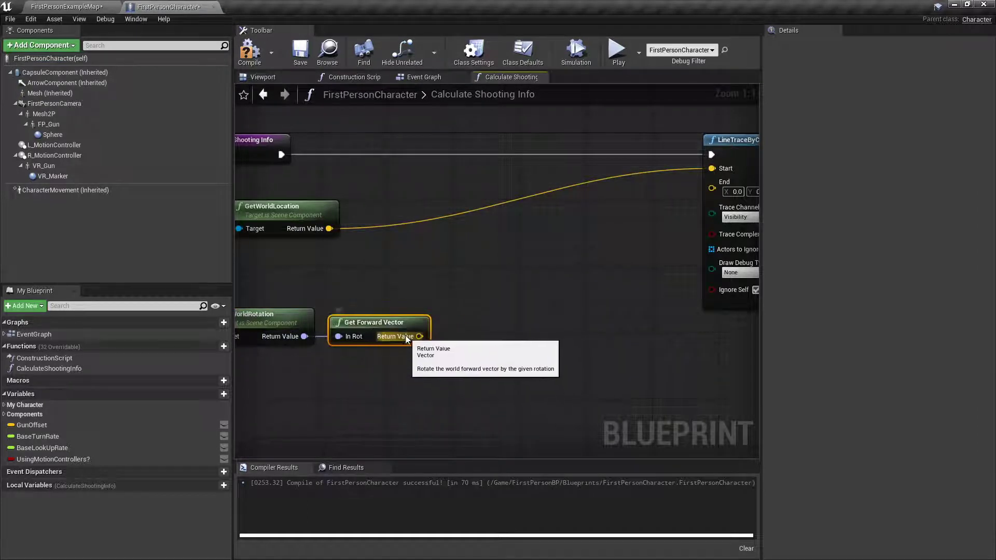
Multiply the Get Forward Vector result by a float of 25000 using a vector * float node
left_click_drag(407, 337, 468, 297)
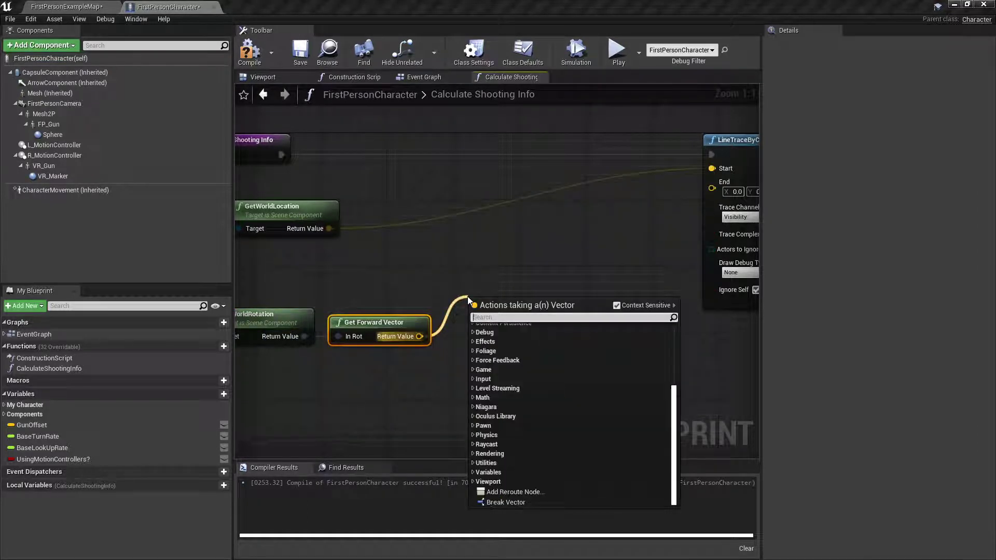
type("*")
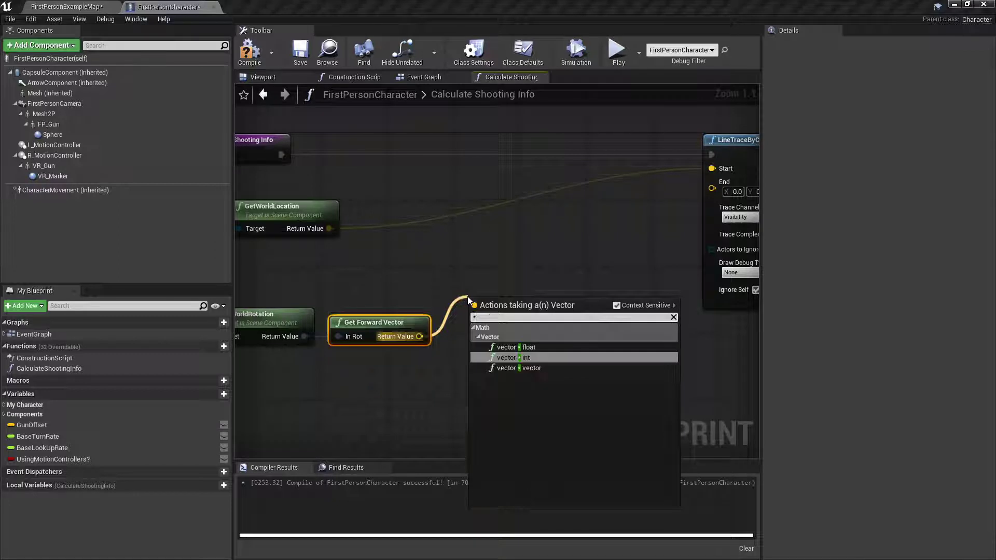
left_click(520, 349)
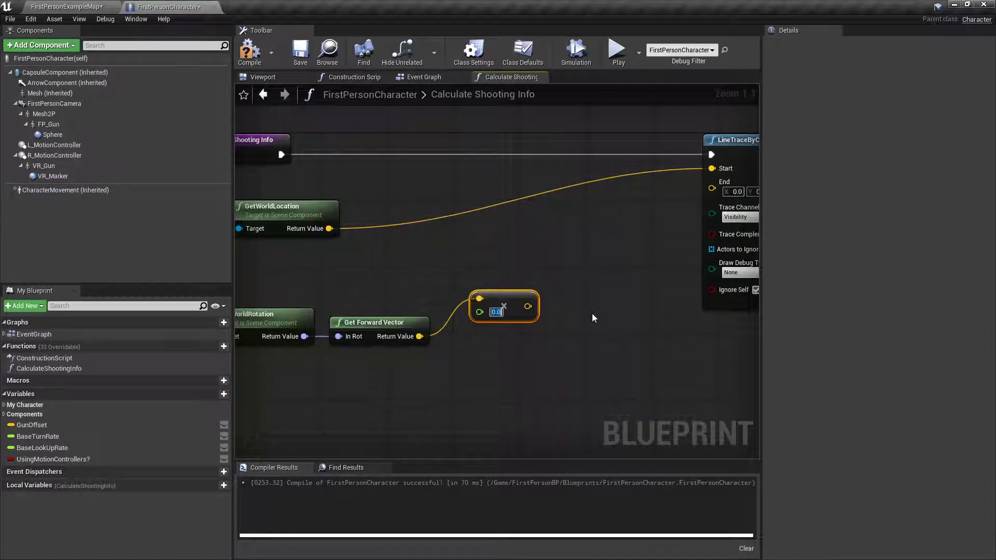
type("25000")
key("Return")
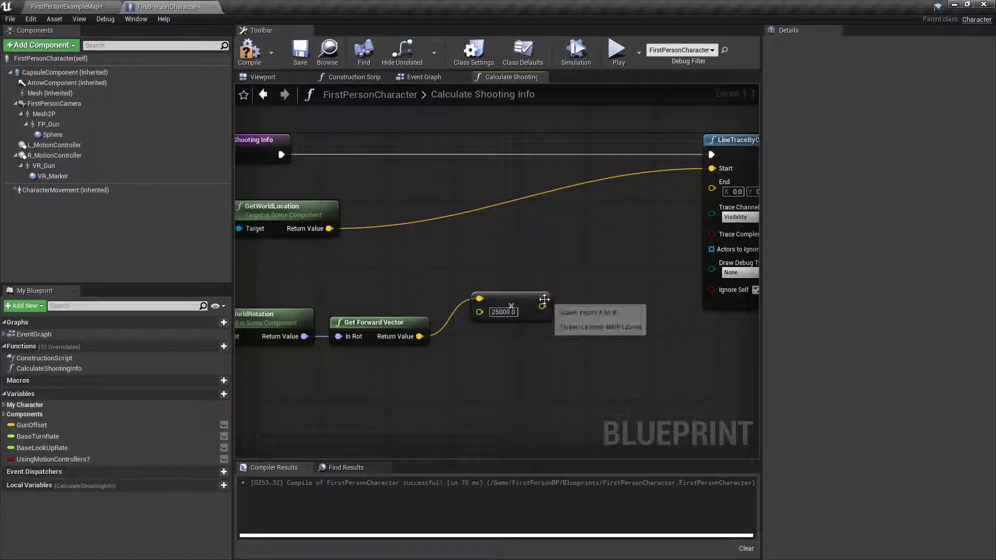
Connect the multiplication result to the End input of LineTraceByChannel and align the multiply node beside Get Forward Vector
left_click_drag(538, 306, 711, 188)
right_click_drag(506, 333, 439, 272)
left_click_drag(465, 259, 448, 292)
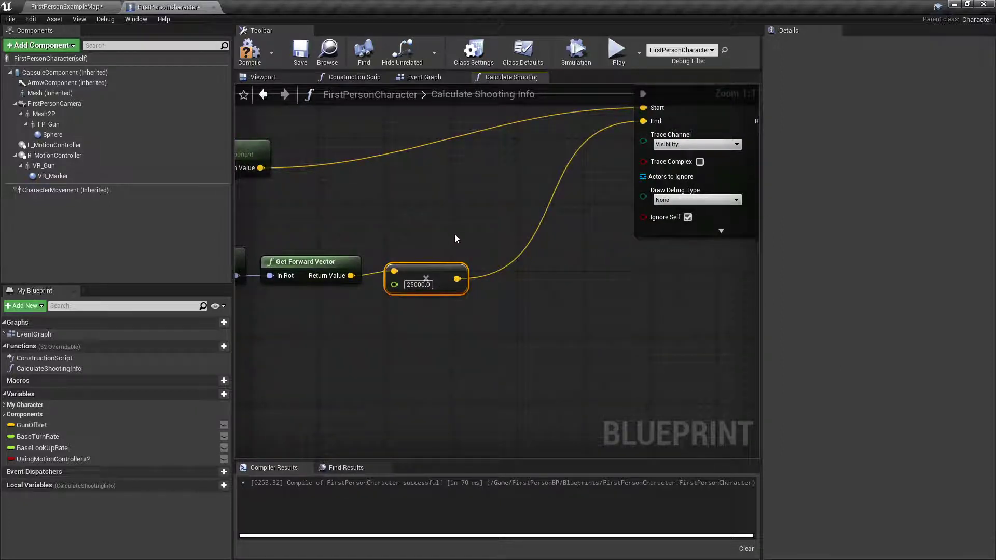
Nudge the GetWorldLocation node so it lines up more closely above GetWorldRotation
right_click_drag(455, 238, 559, 247)
left_click_drag(598, 353, 339, 254)
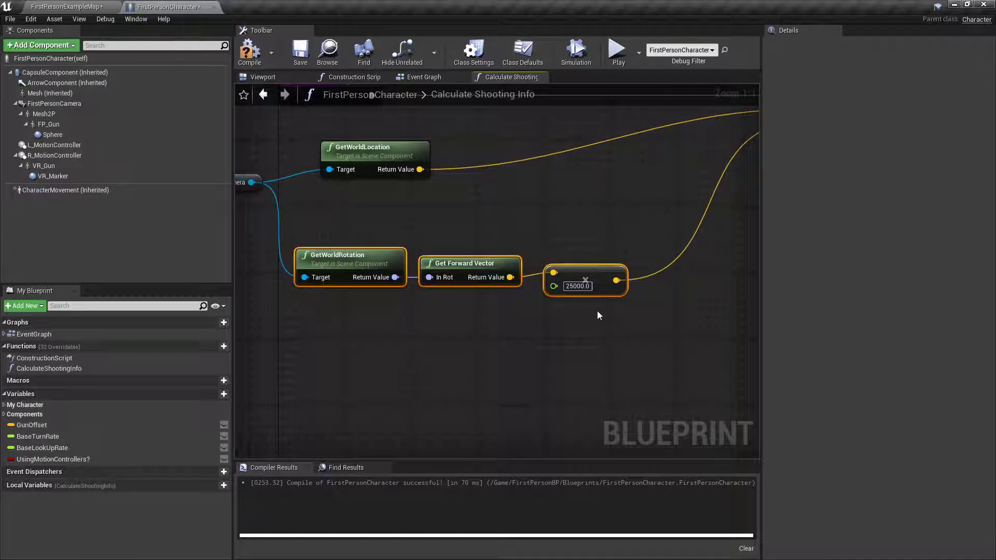
left_click_drag(570, 322, 378, 216)
scroll(451, 198, "down", 2)
right_click_drag(543, 184, 527, 226)
left_click_drag(374, 207, 366, 208)
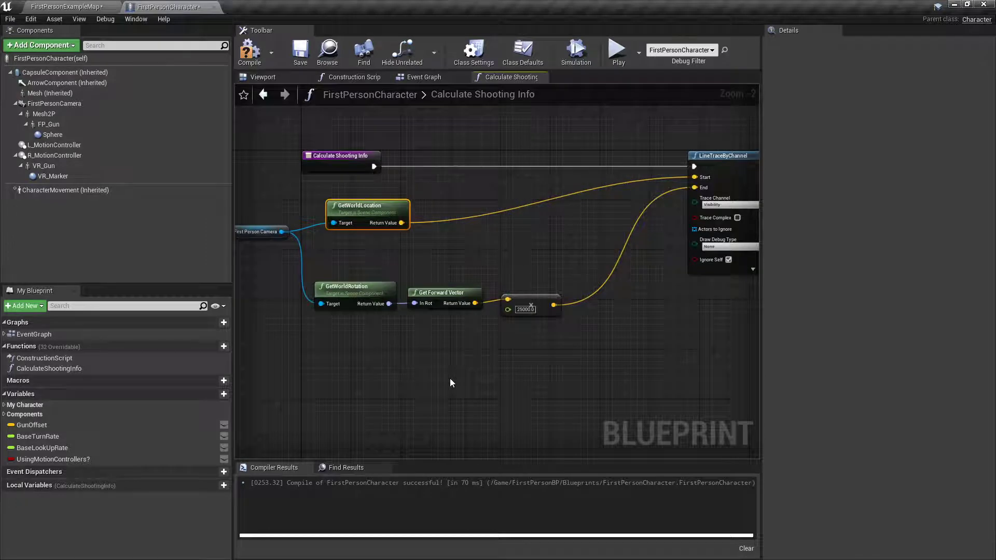
Set the Draw Debug Type of LineTraceByChannel to For Duration and compile the blueprint
right_click_drag(529, 269, 433, 296)
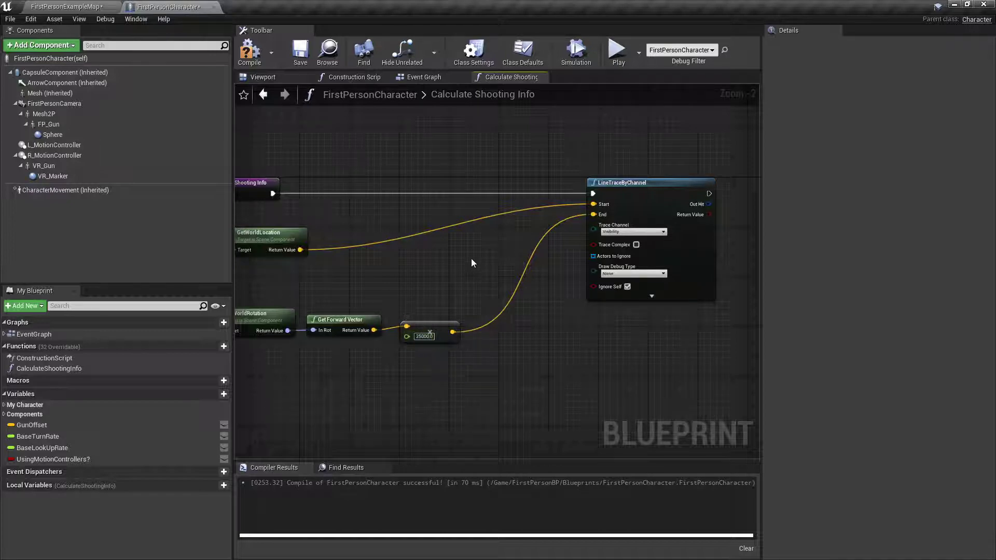
right_click_drag(548, 247, 294, 259)
scroll(493, 286, "down", 2)
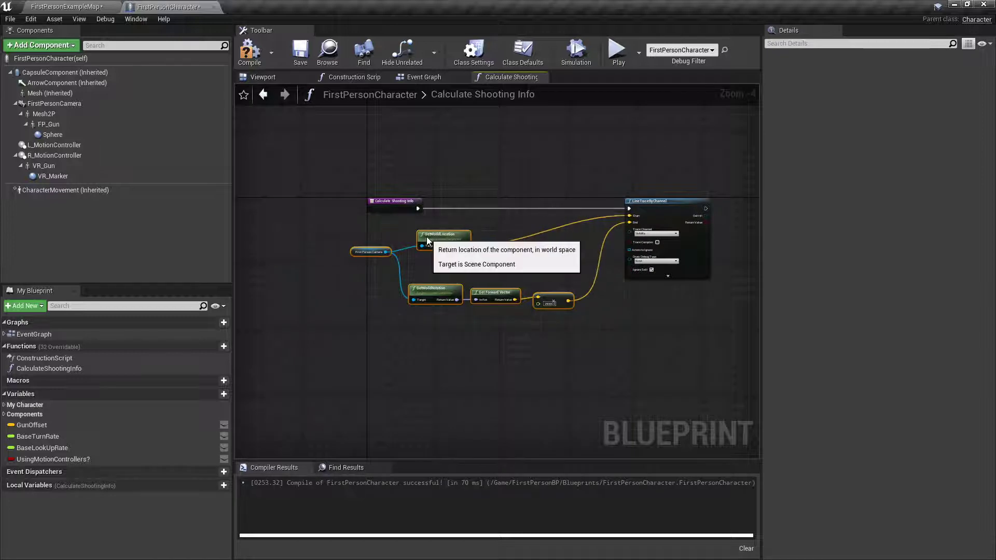
scroll(571, 337, "up", 3)
right_click_drag(460, 292, 467, 341)
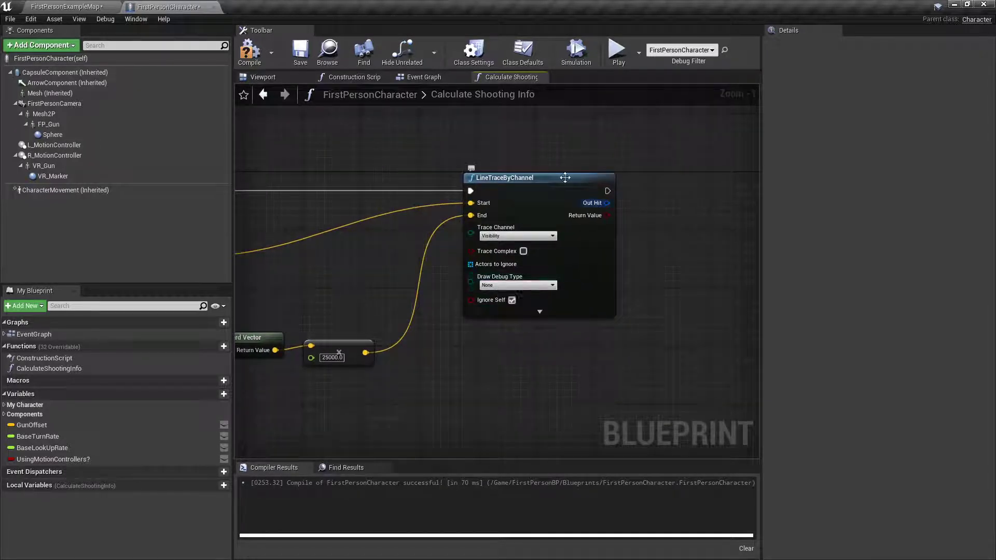
left_click(517, 286)
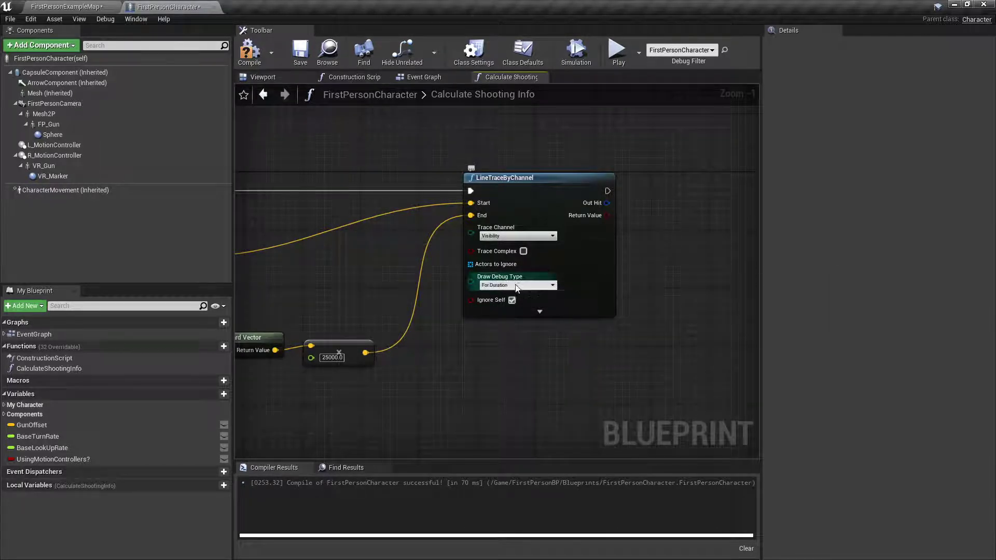
right_click_drag(353, 165, 580, 188)
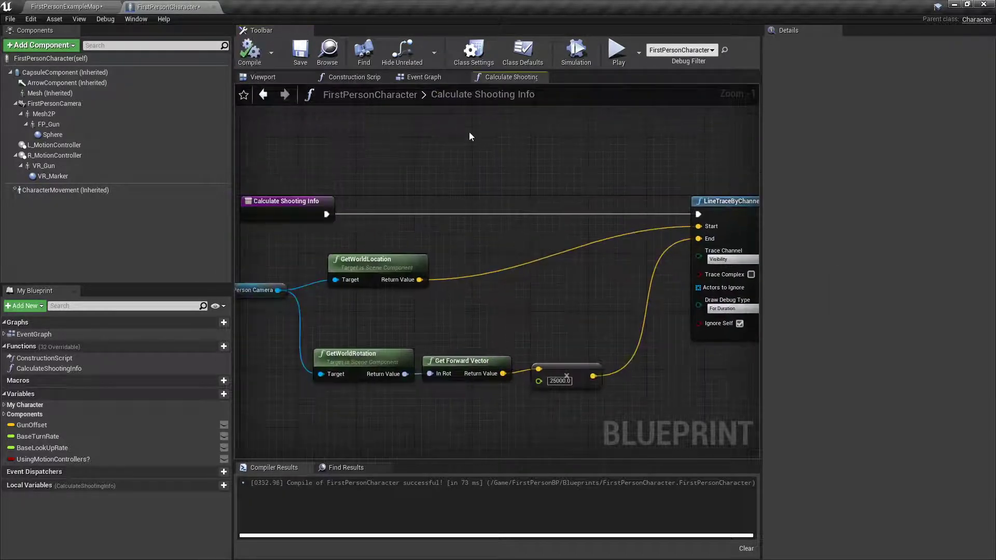
In the Event Graph, call Calculate Shooting Info from InputAction Fire's Pressed output, align the node with the event, and compile
left_click(440, 81)
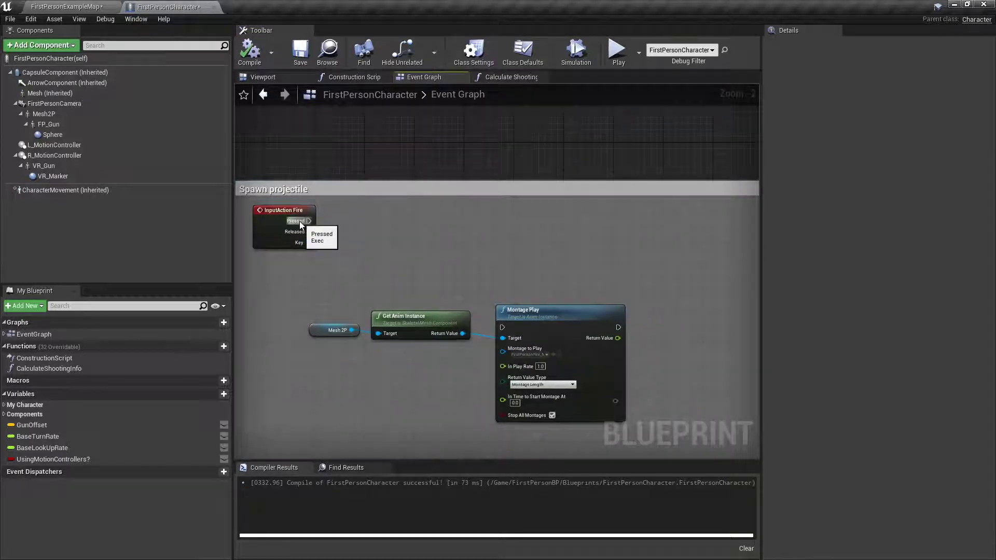
left_click_drag(300, 222, 416, 219)
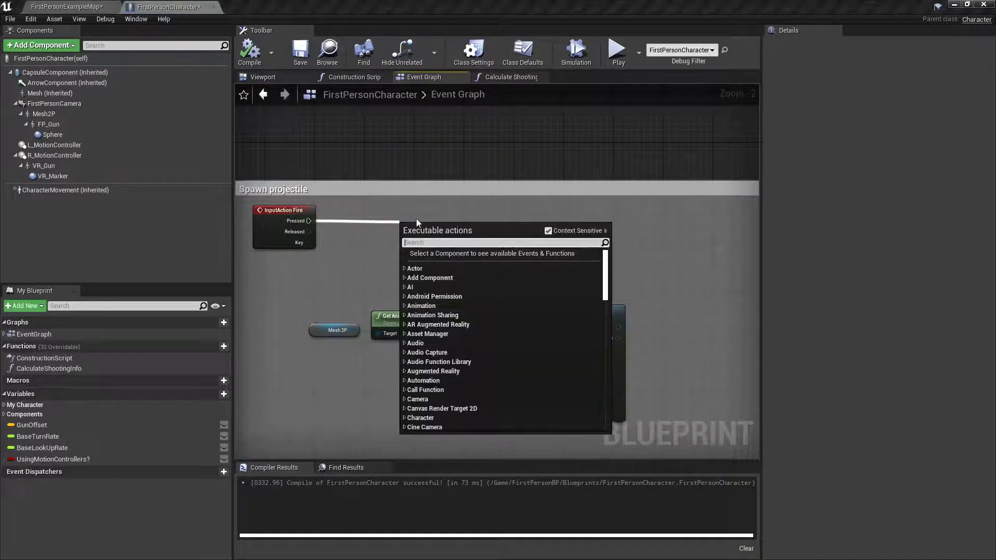
type("calc")
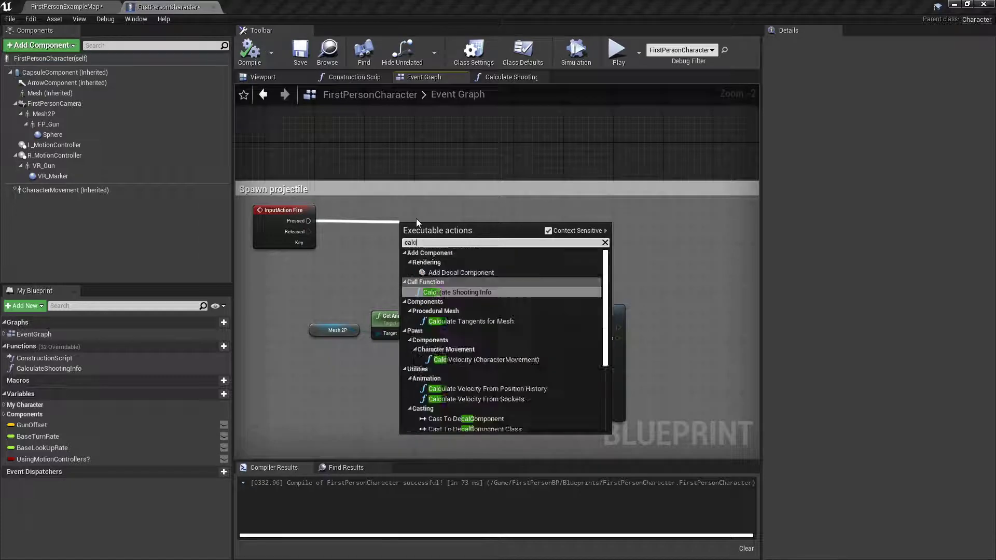
type("ulate")
left_click(450, 263)
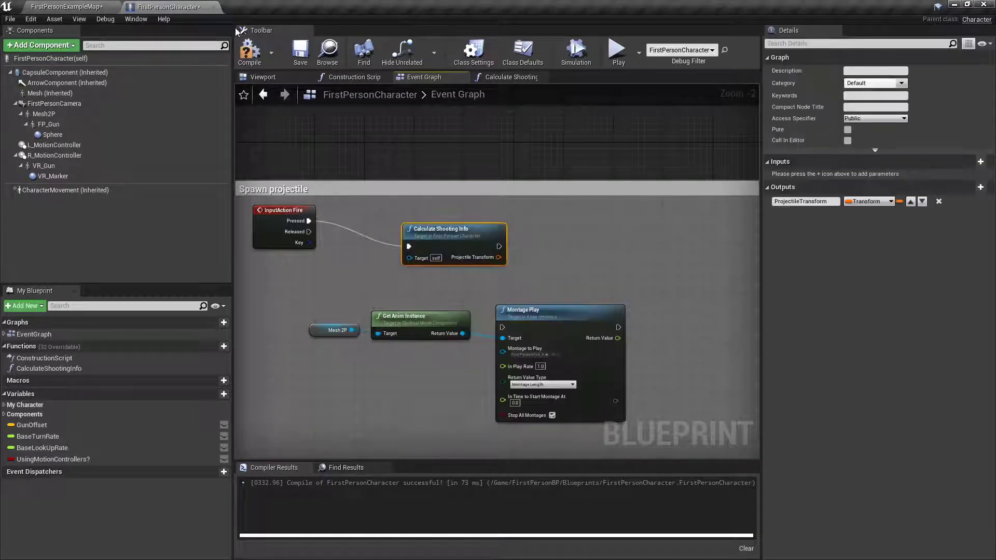
left_click_drag(413, 224, 388, 199)
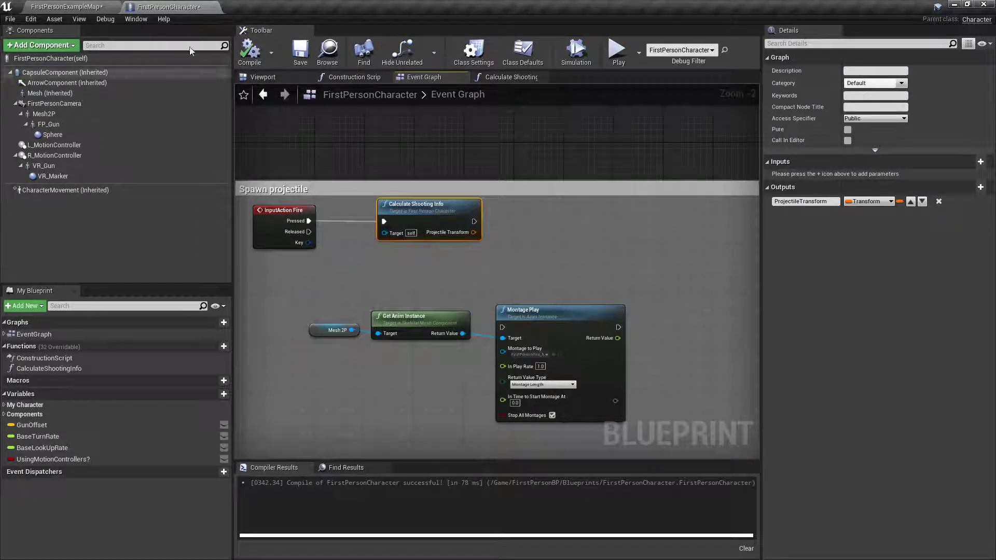
Play-test FirstPersonExampleMap, moving around and firing at the walls and cubes to check the debug line traces, and end the session
left_click(69, 8)
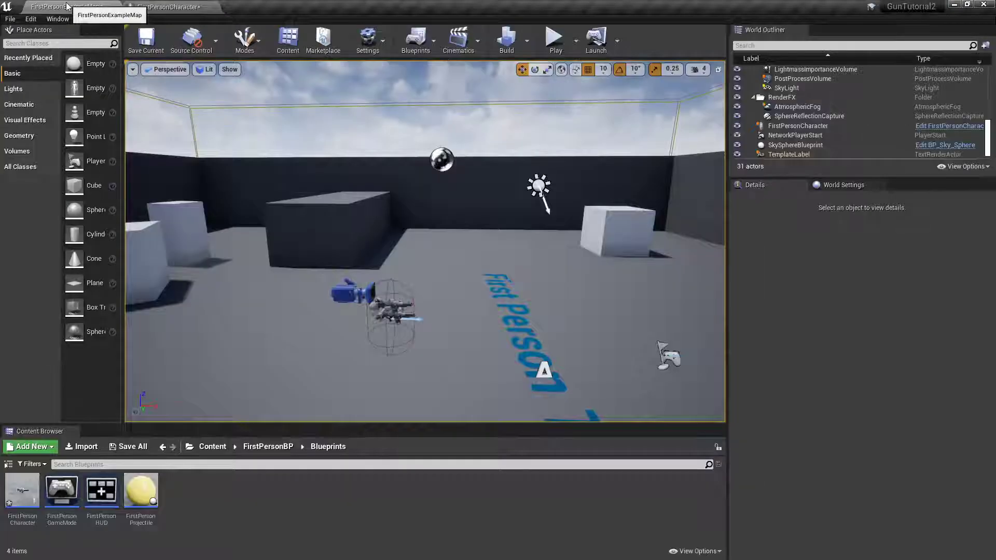
left_click(555, 46)
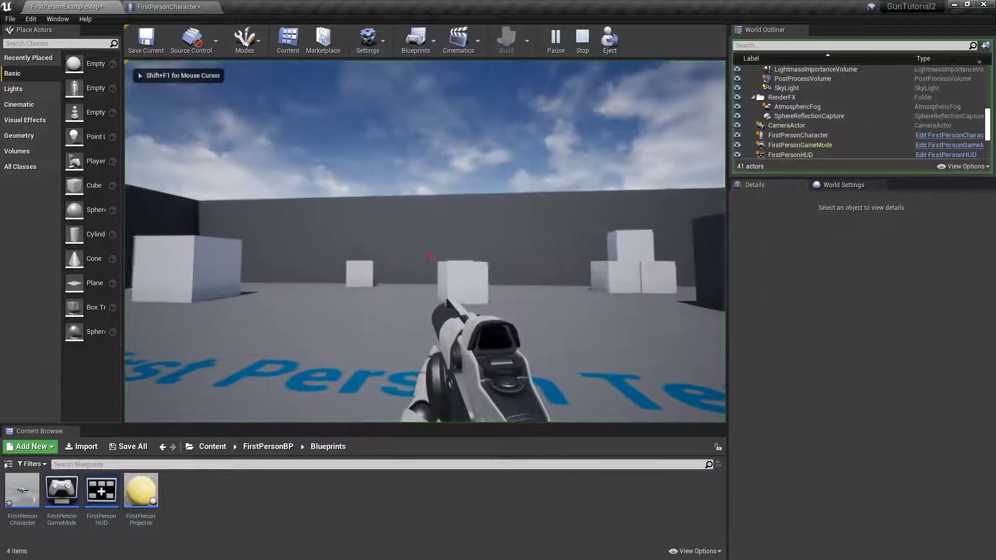
key("a")
left_click(426, 242)
left_click(425, 242)
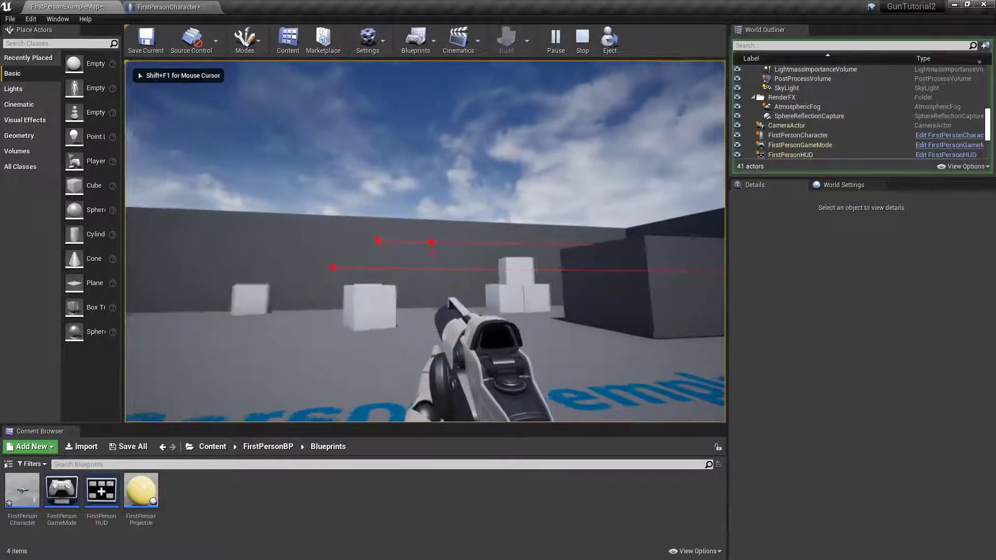
key("d")
left_click(426, 241)
left_click(426, 242)
left_click(425, 242)
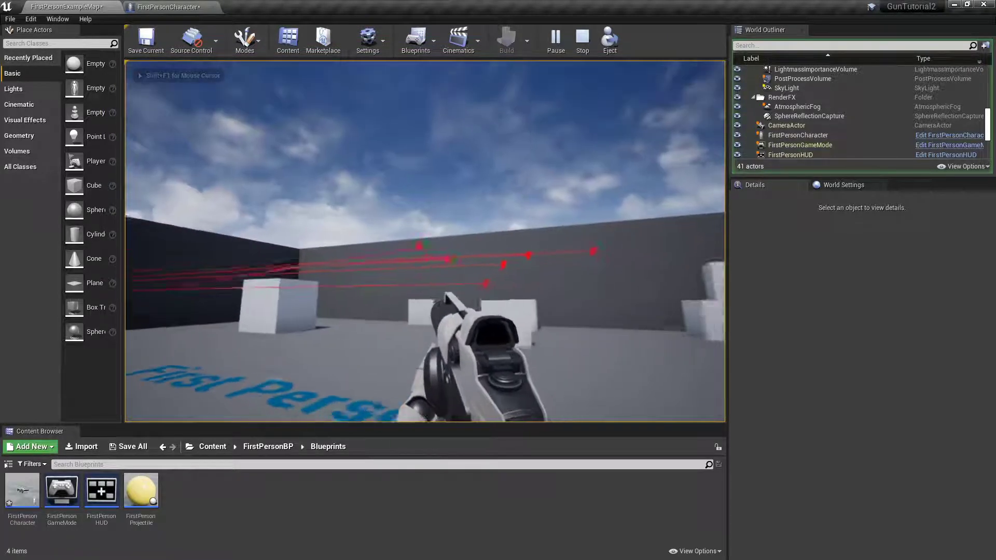
key("w")
left_click(426, 242)
left_click(425, 241)
left_click(425, 242)
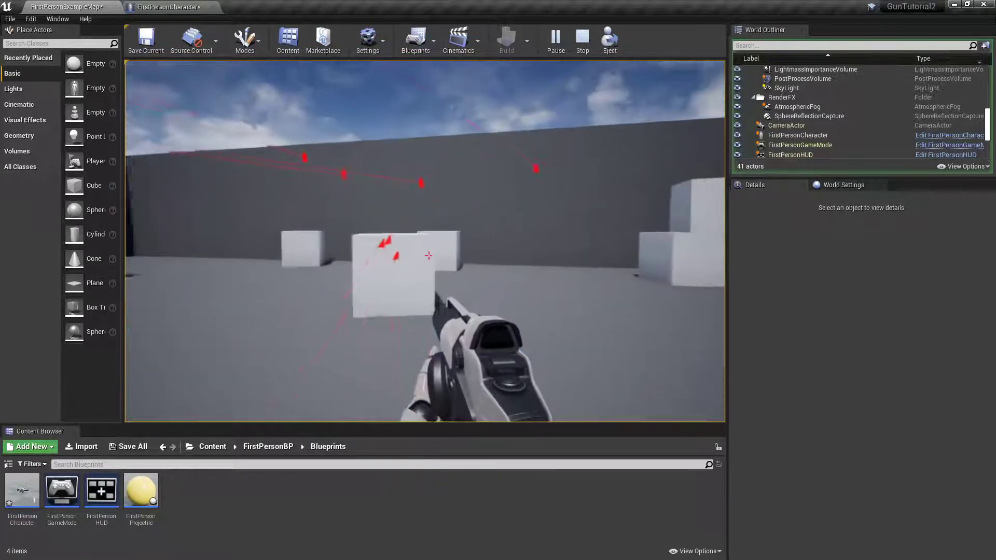
left_click(425, 242)
key("s")
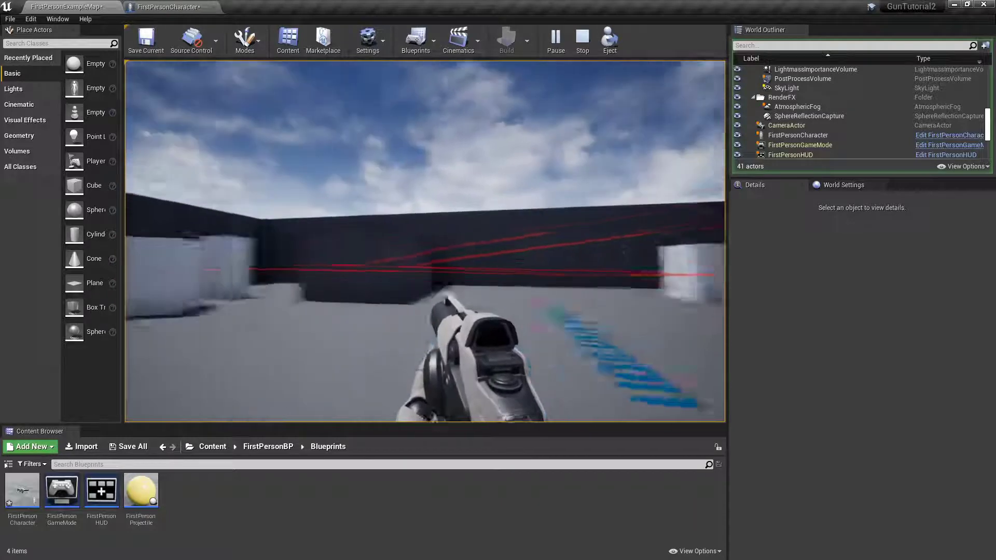
left_click(426, 242)
key("a")
left_click(425, 242)
left_click(426, 242)
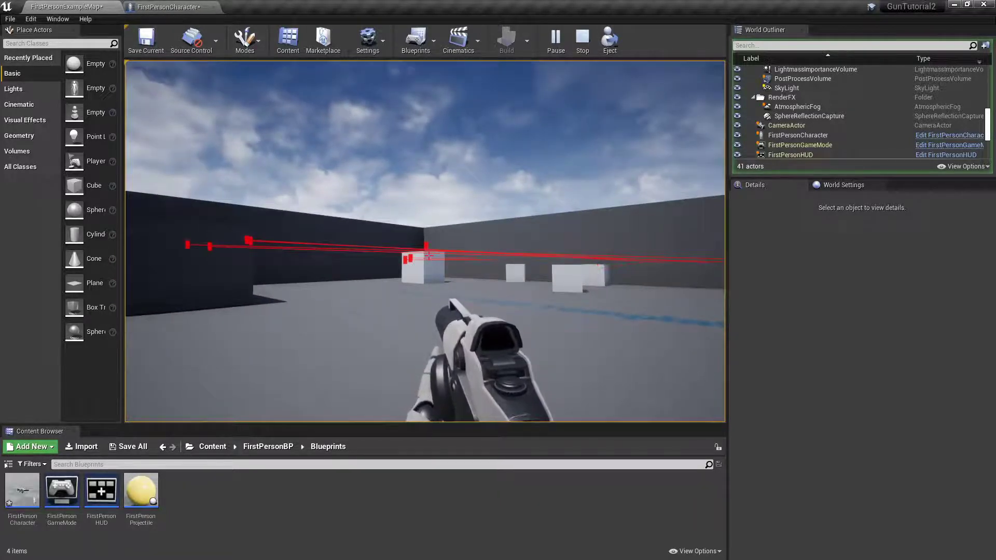
key("a")
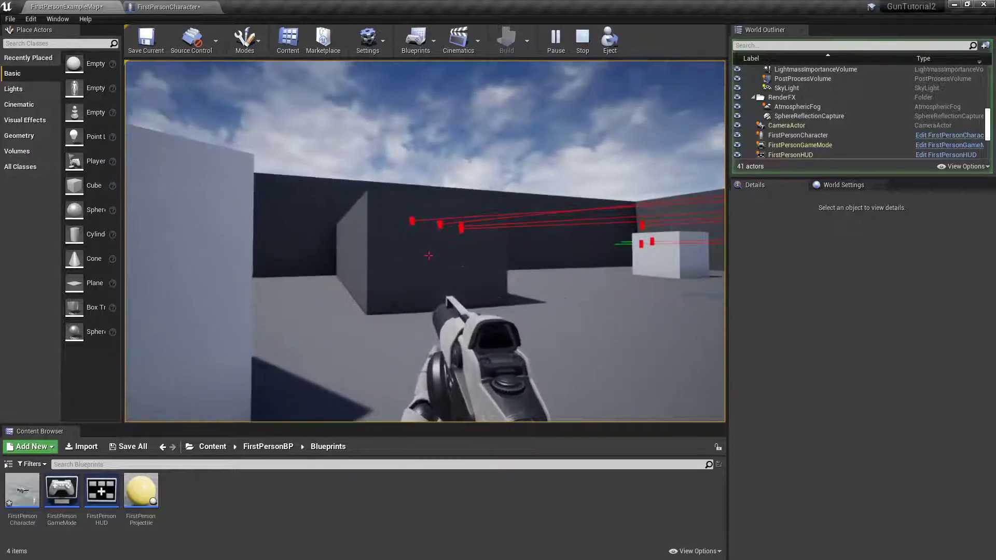
key("w")
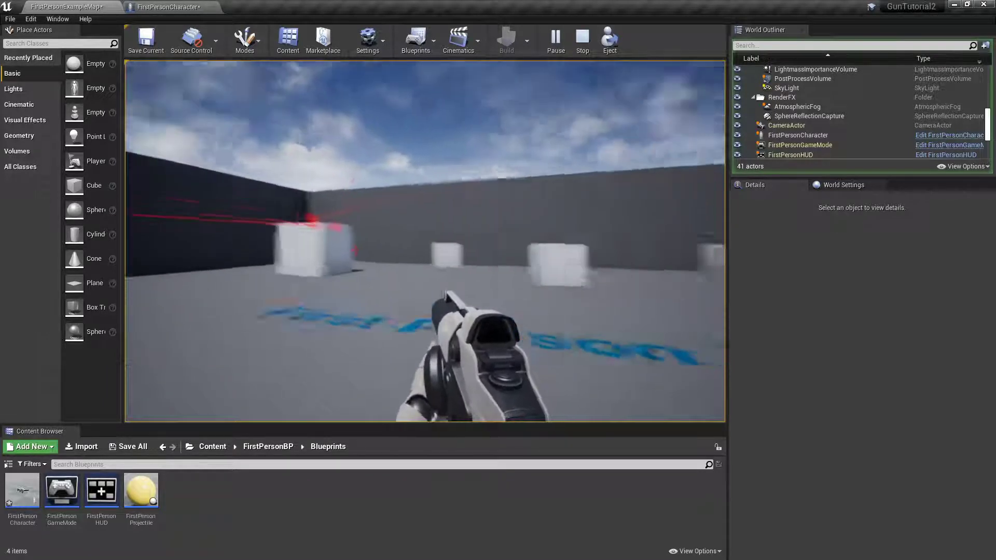
key("s")
left_click(425, 241)
left_click(426, 241)
left_click(425, 242)
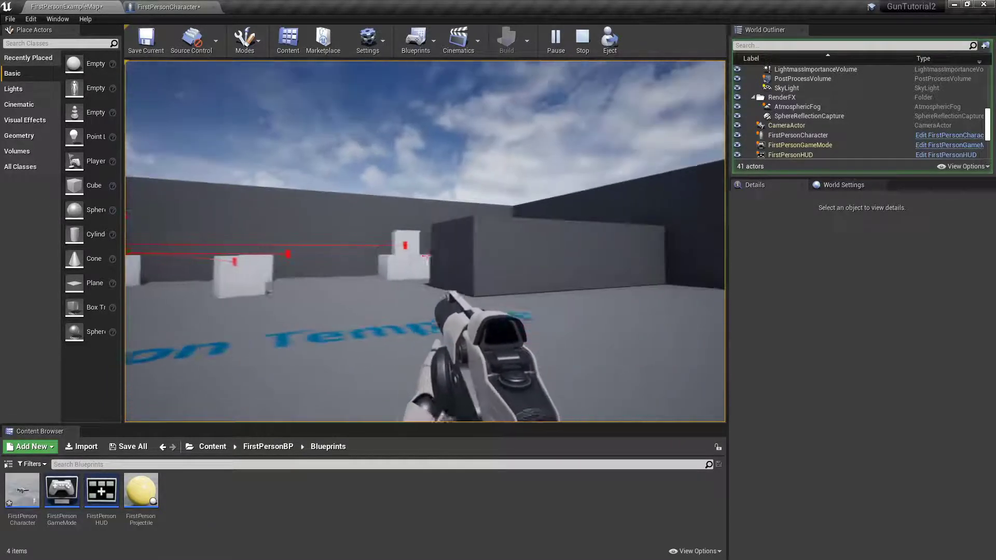
key("d")
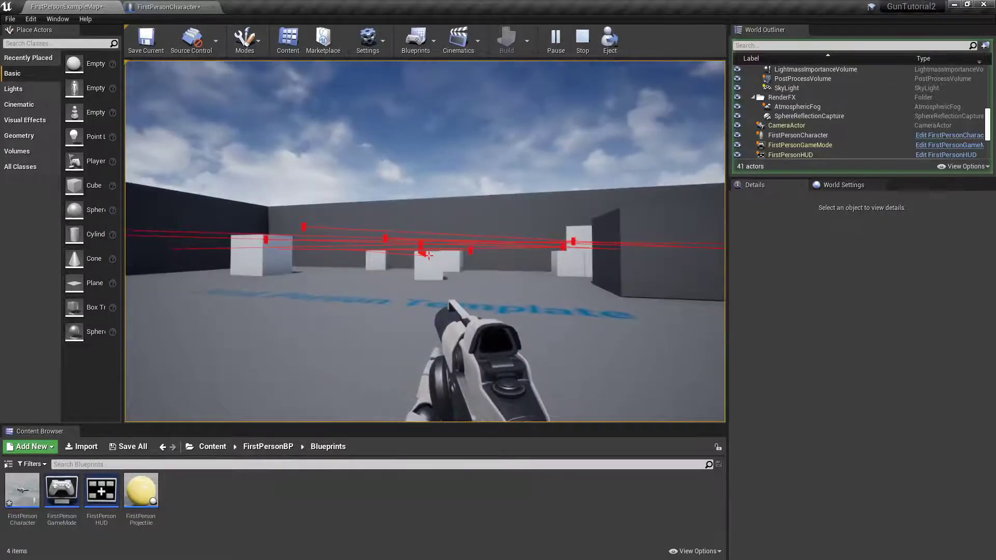
key("Escape")
Return to the FirstPersonCharacter blueprint and view the fire logic in its Event Graph
left_click(154, 7)
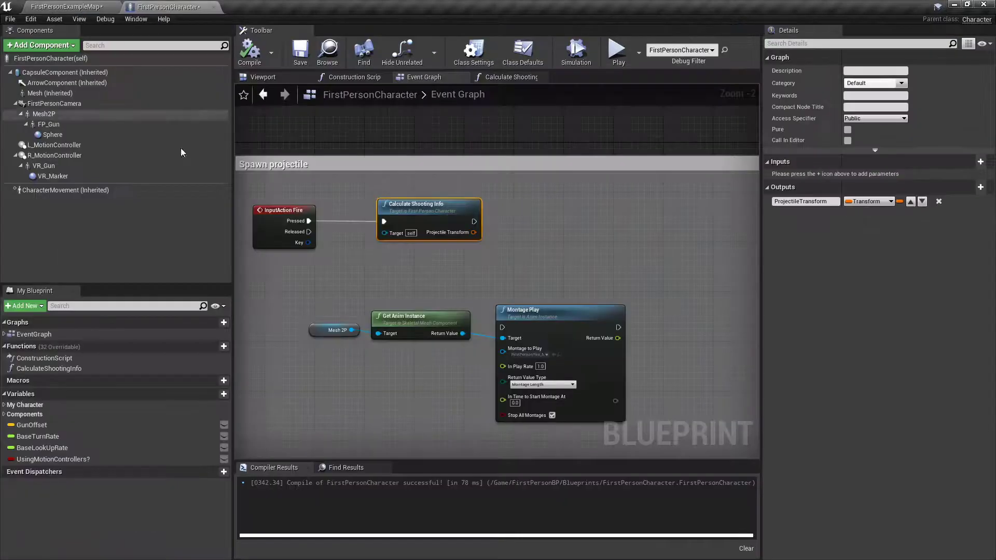
scroll(415, 191, "down", 2)
right_click_drag(563, 216, 561, 208)
scroll(421, 177, "up", 2)
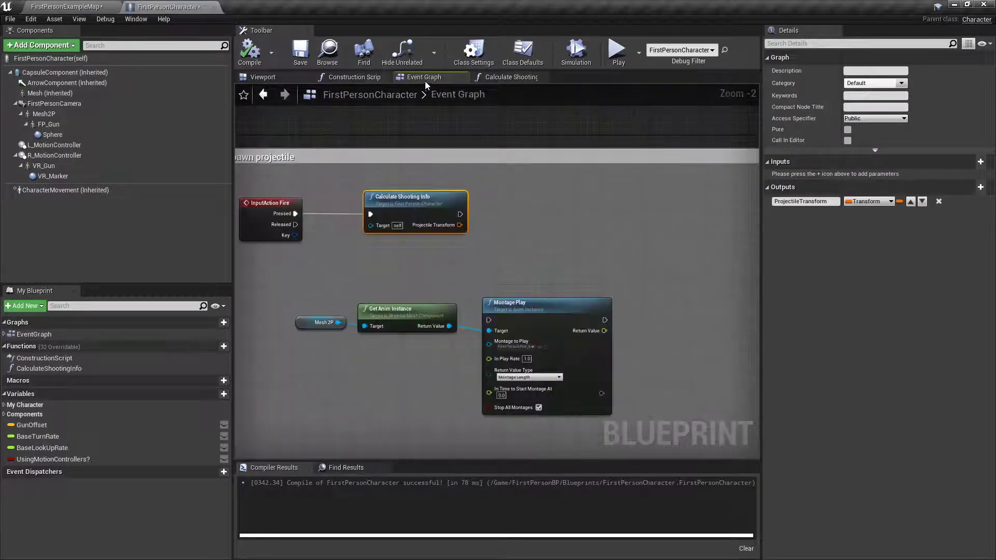
Open the Calculate Shooting Info function and bring the empty graph area after LineTraceByChannel into view
double_click(439, 203)
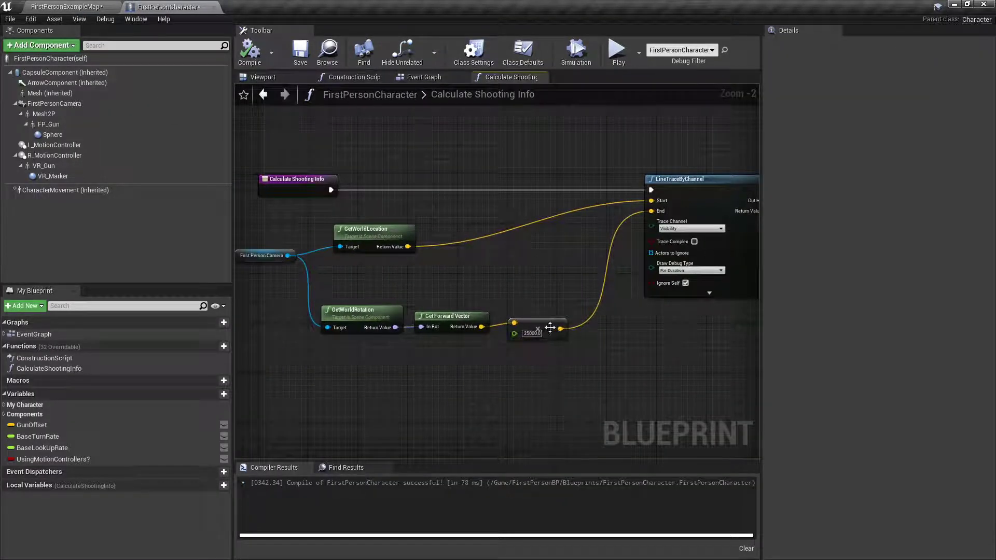
left_click_drag(550, 328, 551, 335)
right_click_drag(622, 303, 264, 298)
scroll(461, 210, "up", 1)
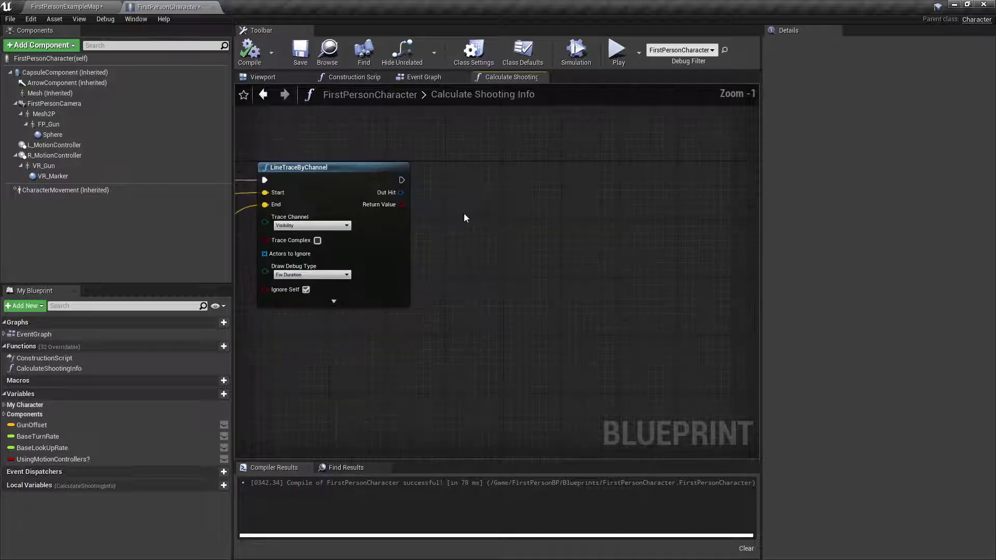
In the character's Viewport, delete the L_MotionController, R_MotionController, VR_Gun, VR_Marker, FP_Gun and Sphere components
left_click(261, 77)
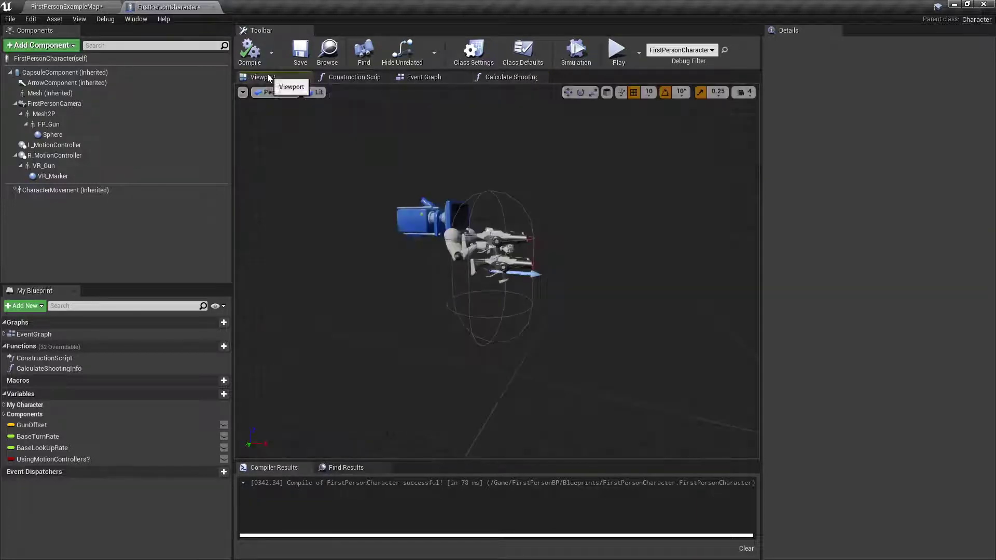
right_click_drag(554, 185, 532, 200)
key("w")
key("s")
left_click(90, 177)
left_click(65, 147, "shift")
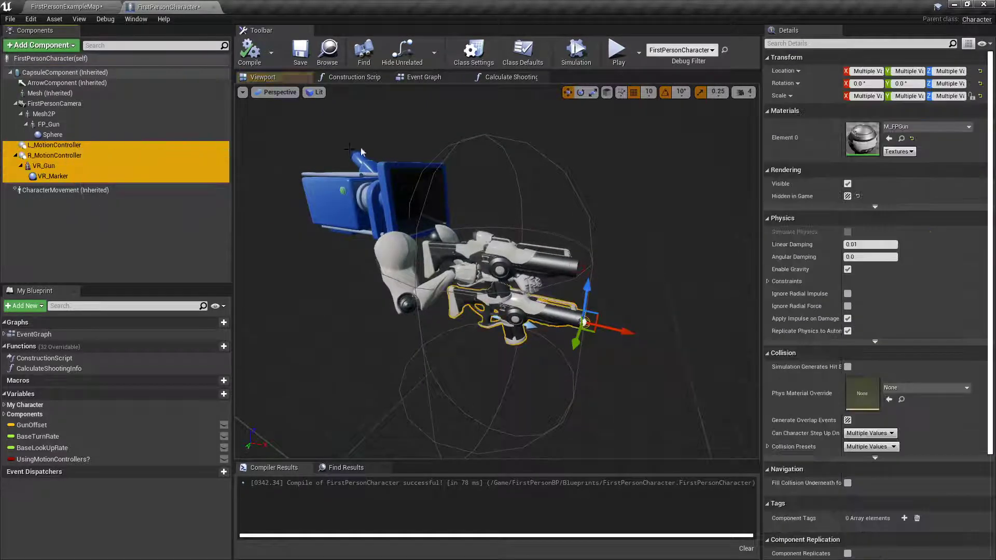
key("Delete")
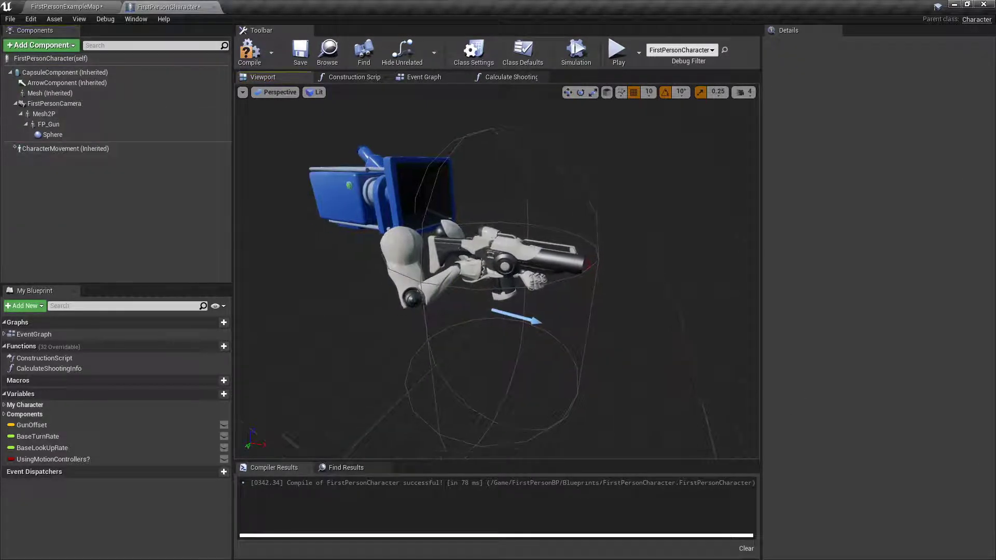
left_click(48, 124)
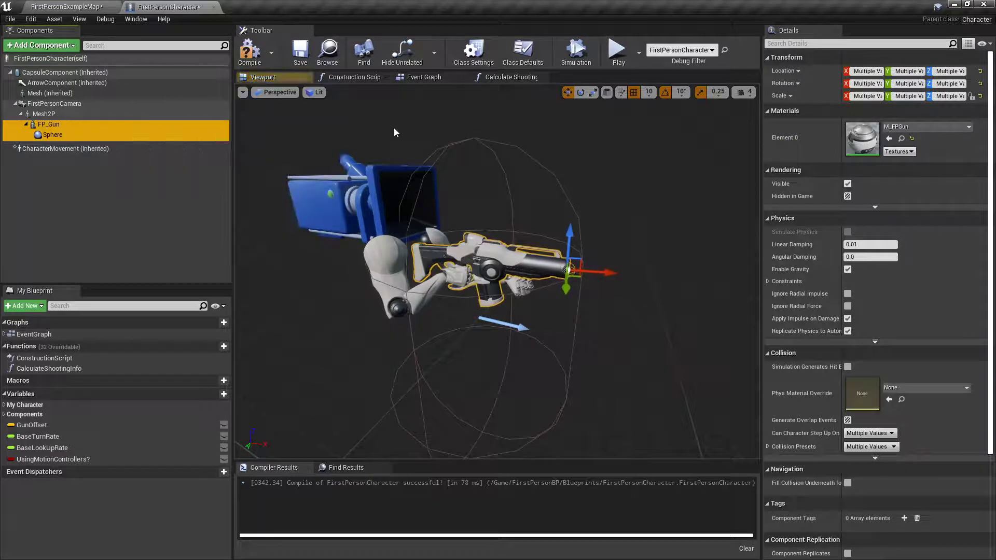
key("Delete")
Add a Skeletal Mesh component under Mesh2P and name it Gun
left_click(106, 114)
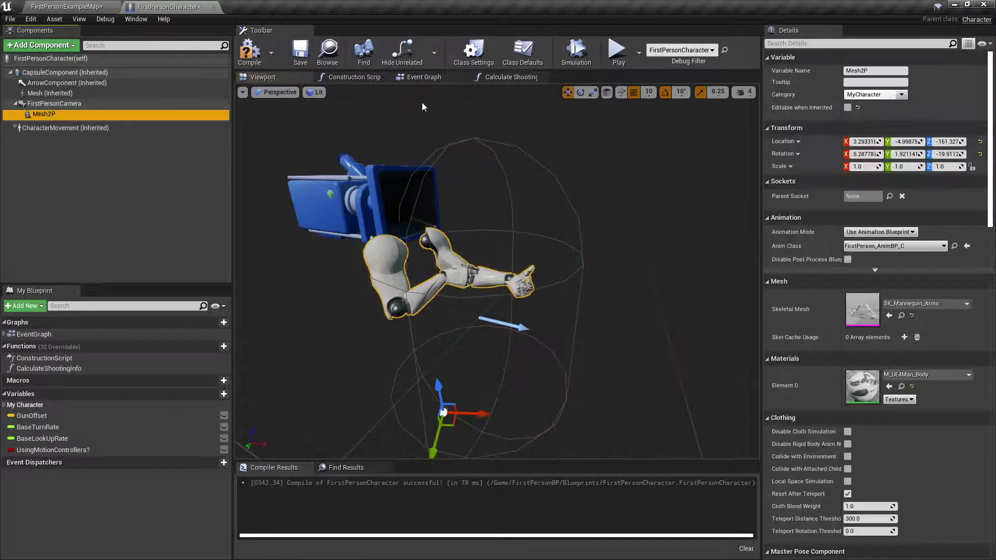
left_click(41, 45)
type("skel")
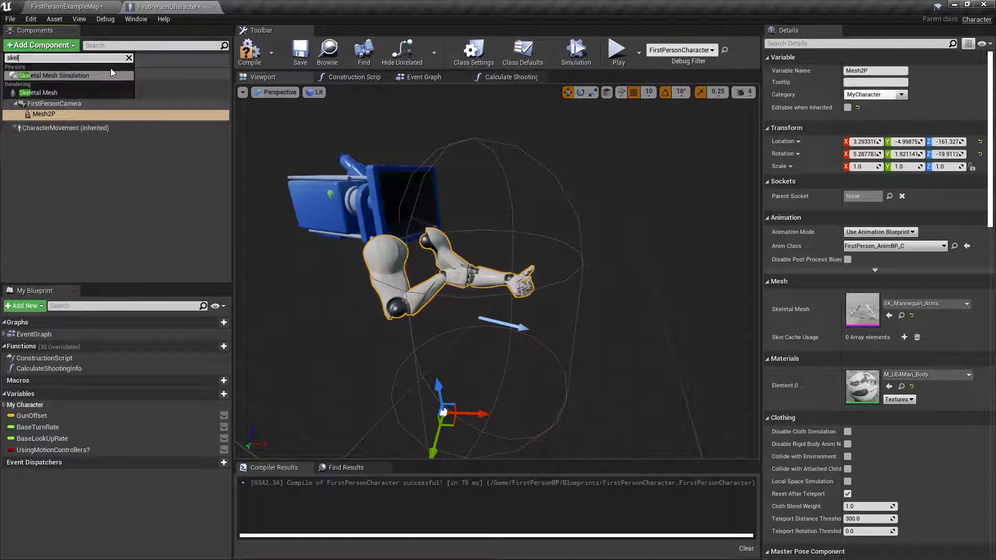
left_click(61, 93)
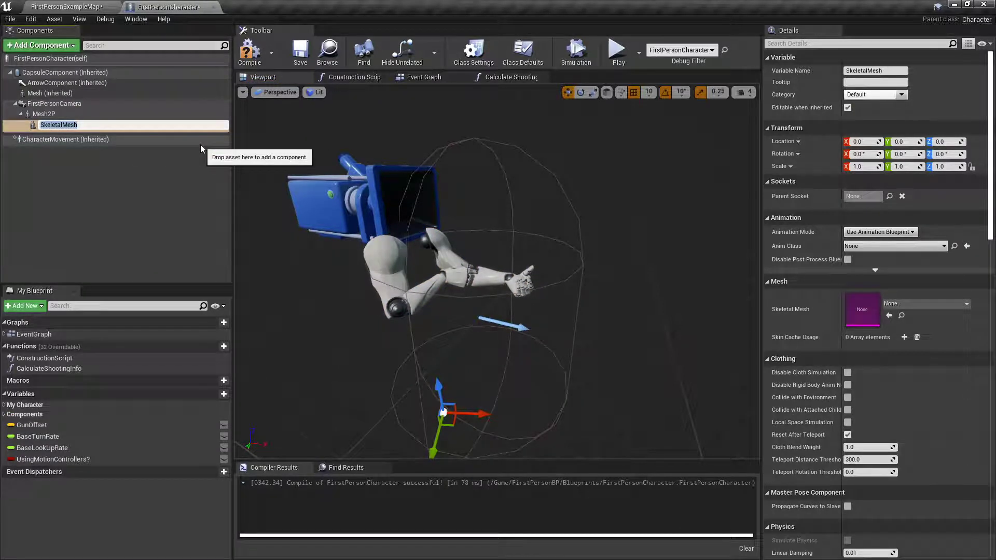
type("Gun")
key("Return")
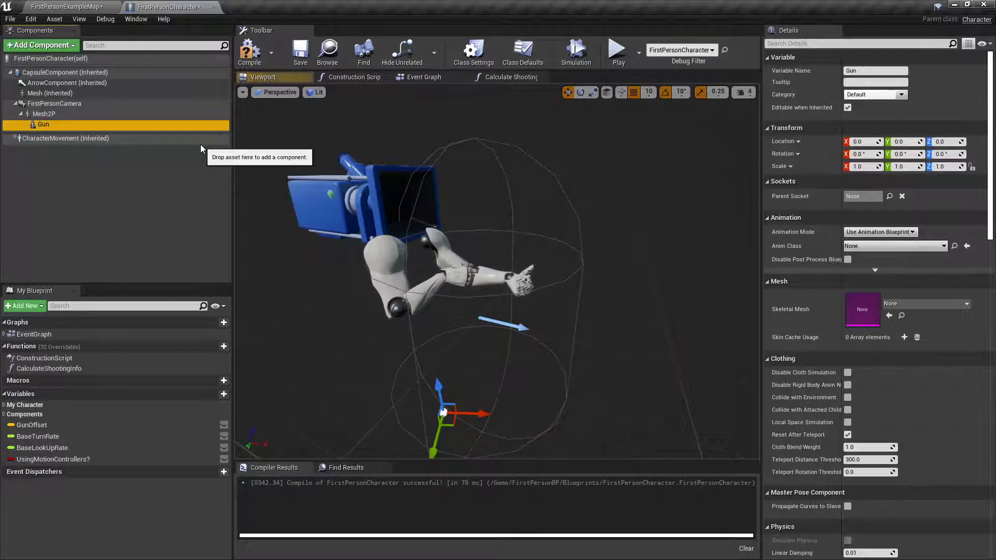
Set the Gun component's Skeletal Mesh to Assault_Rifle_B and its Parent Socket to GripPoint
left_click(901, 303)
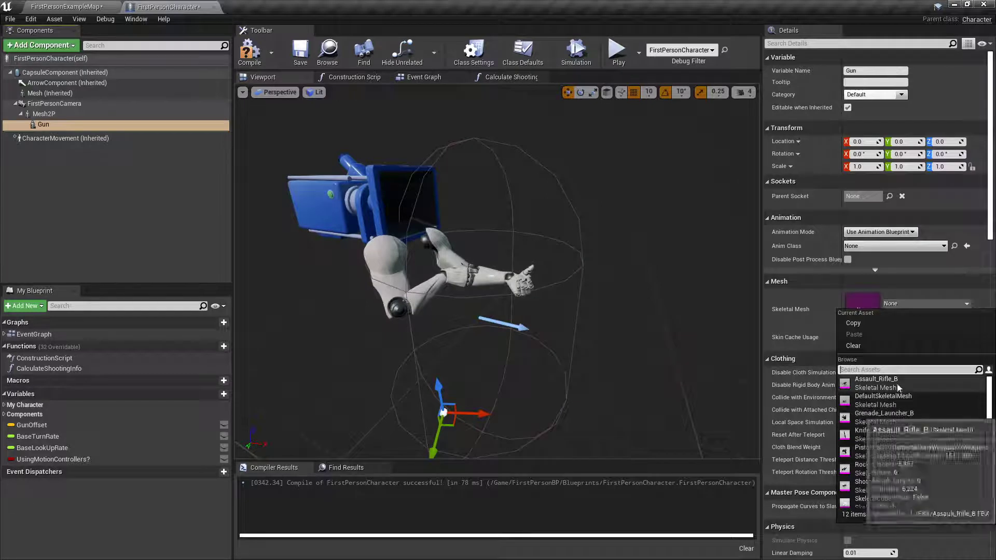
left_click(877, 383)
right_click_drag(497, 271, 497, 306)
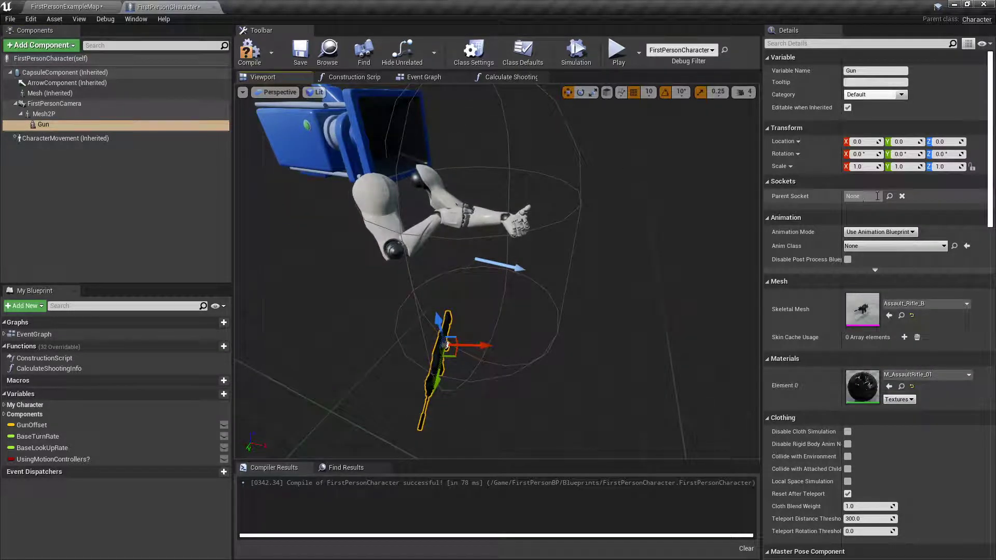
left_click(889, 196)
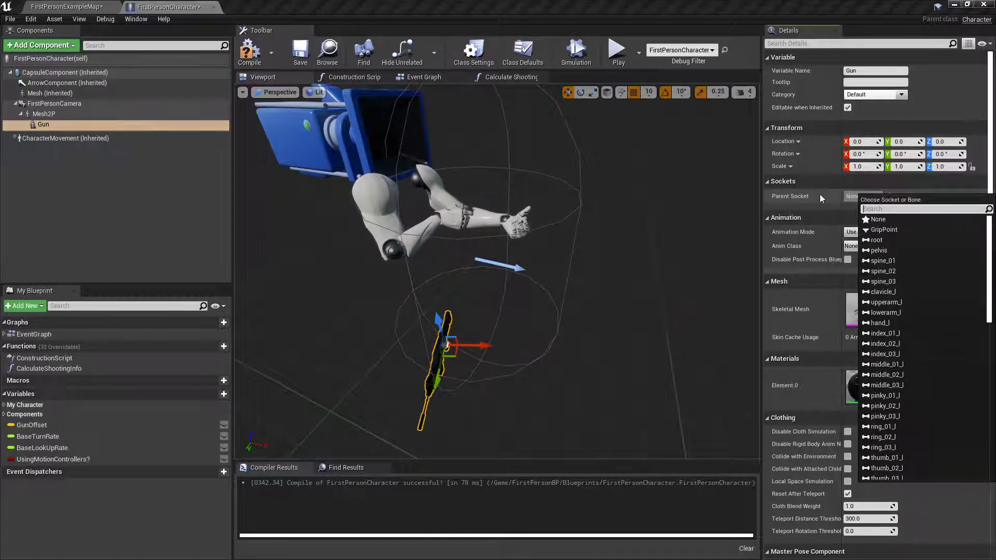
left_click(883, 230)
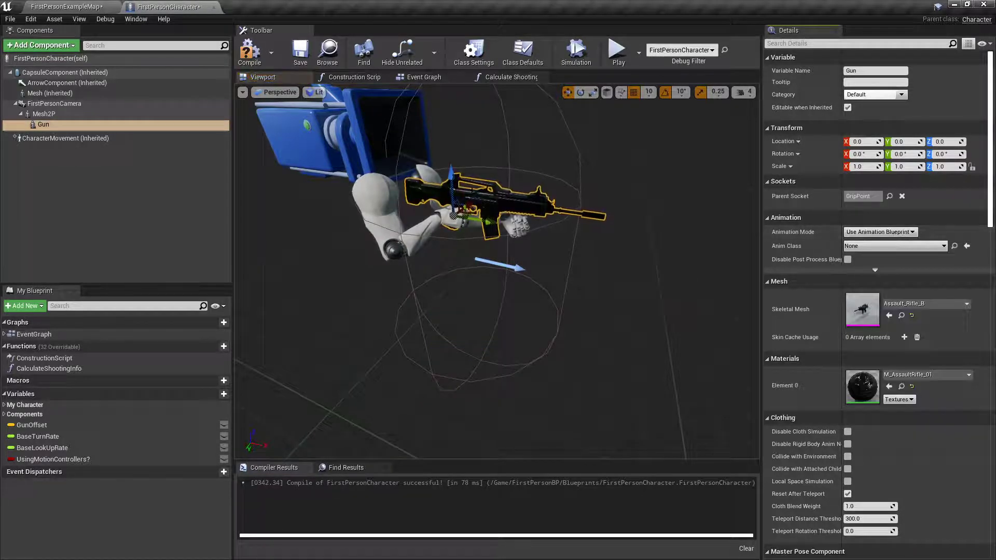
right_click_drag(473, 192, 488, 174)
Compile, delete the AttachComponentToComponent node and its Mesh 2P reference from the Construction Script, and recompile
left_click(300, 51)
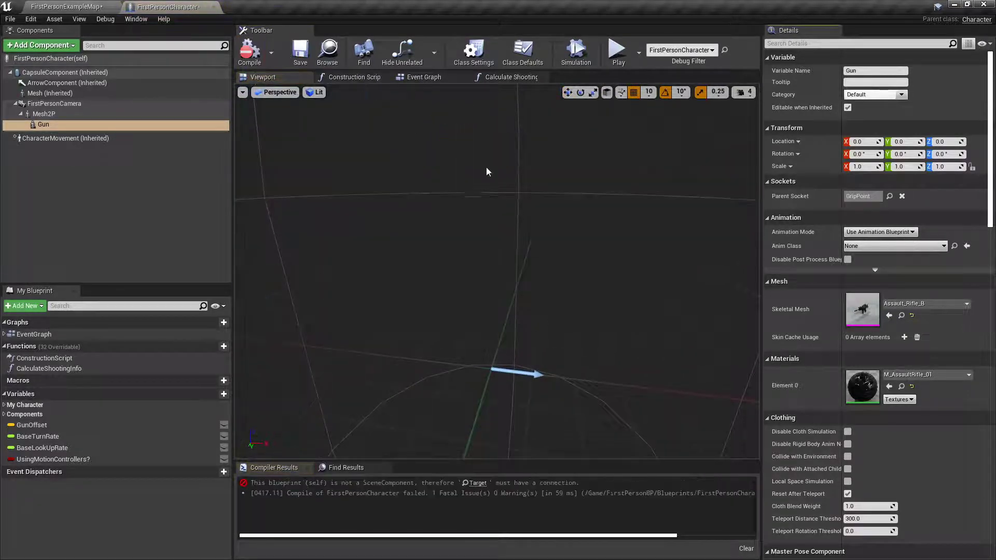
scroll(487, 171, "down", 3)
left_click(476, 483)
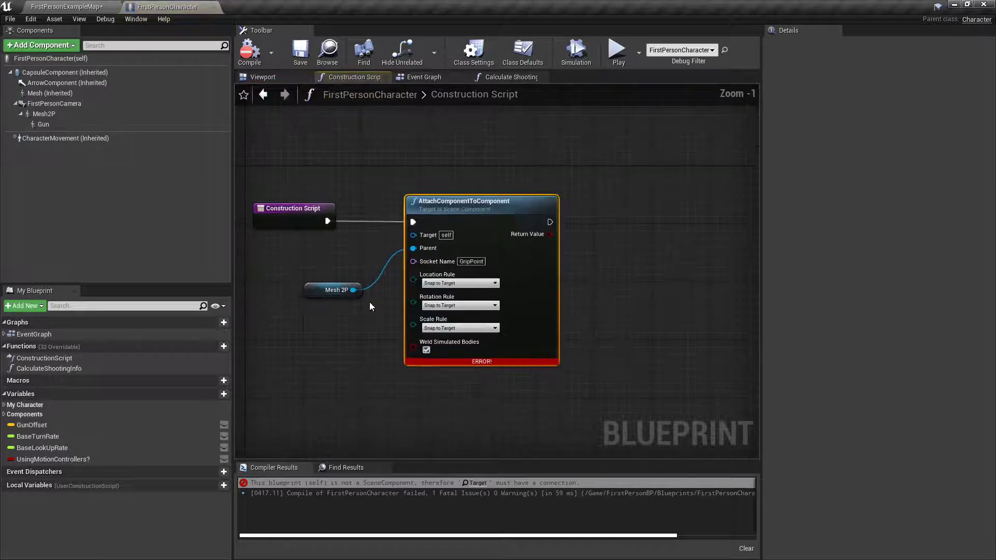
right_click_drag(370, 307, 409, 306)
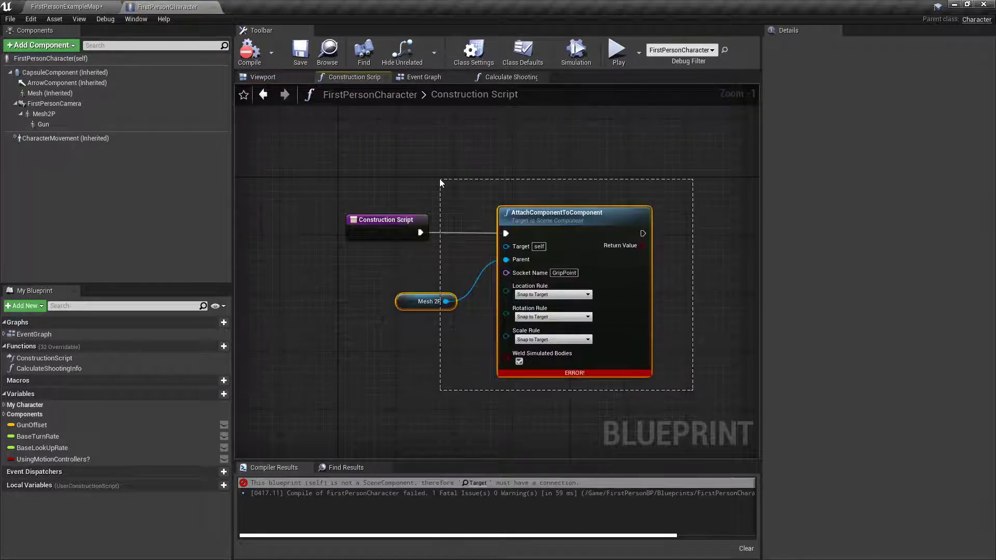
left_click_drag(440, 178, 440, 179)
key("Delete")
left_click(327, 50)
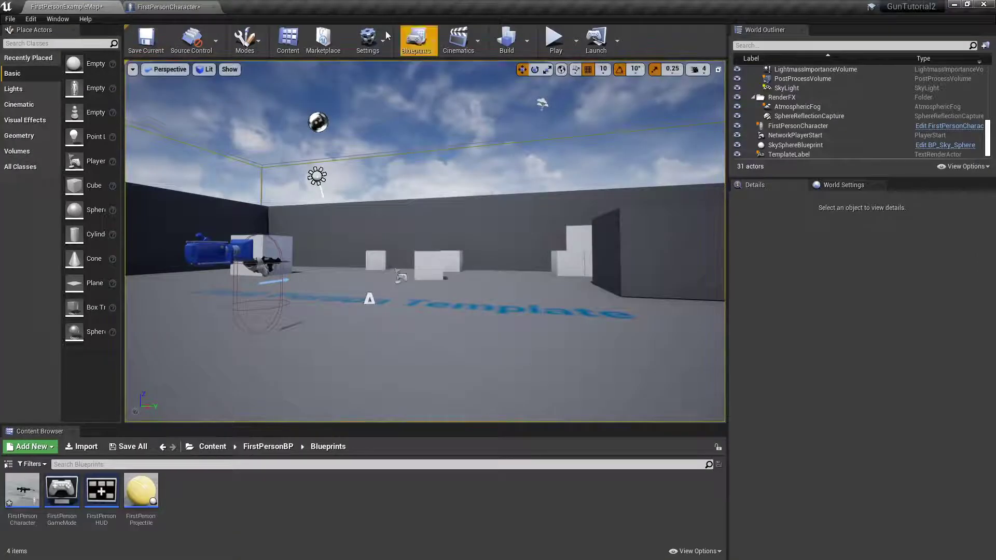
Return to the FirstPersonCharacter's Viewport and examine how the arms hold the rifle
left_click(201, 8)
left_click(251, 79)
scroll(498, 260, "up", 5)
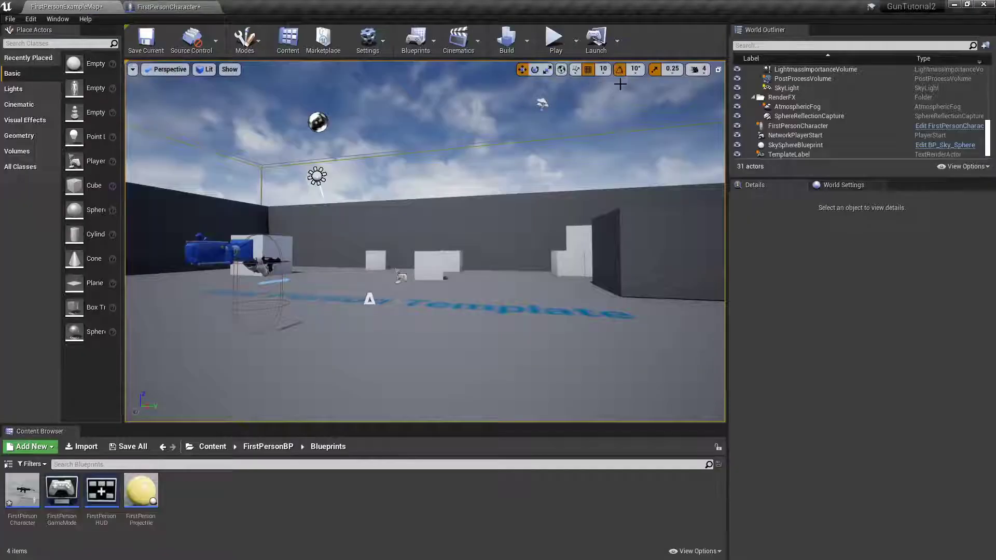
Play-test FirstPersonExampleMap with the new rifle, moving around and firing a shot, and end the session
left_click(554, 38)
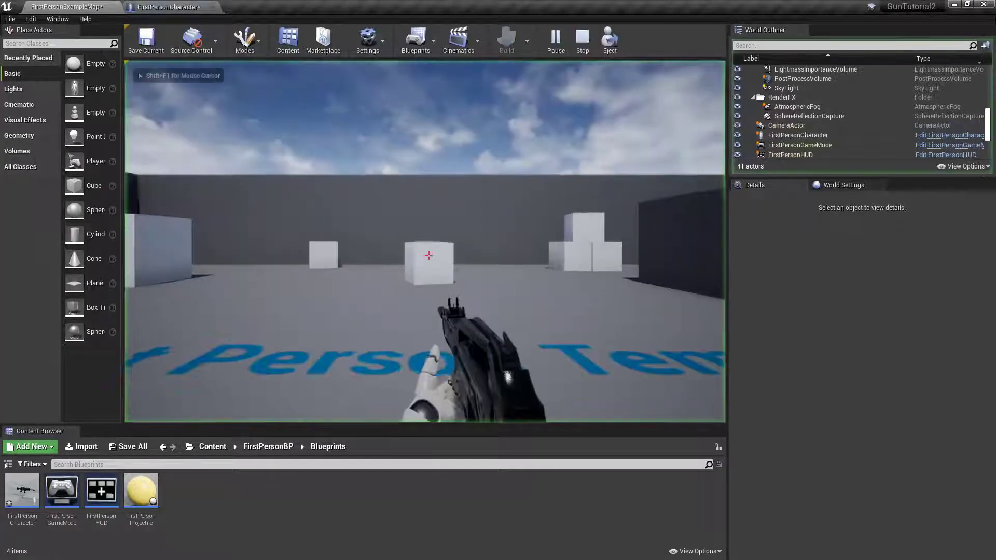
left_click(429, 256)
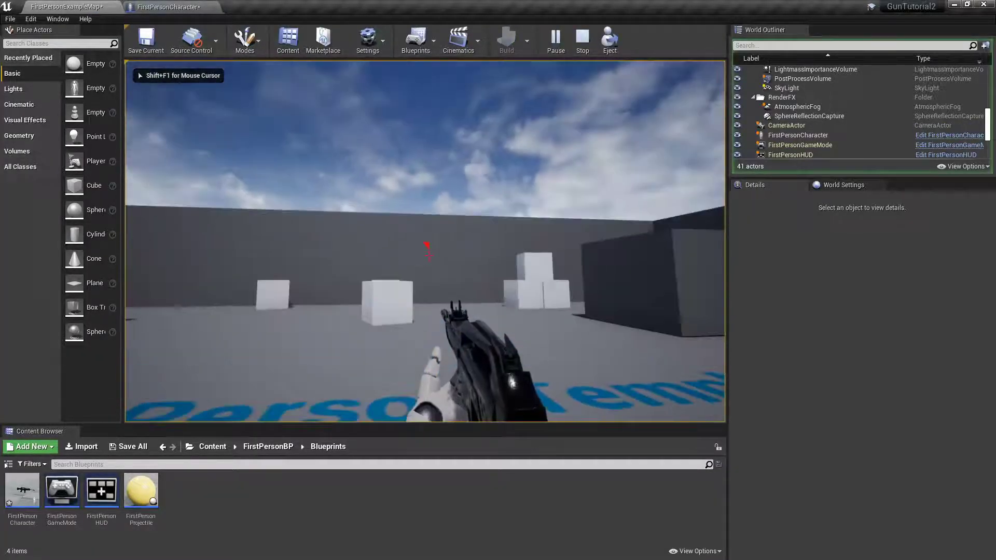
key("w")
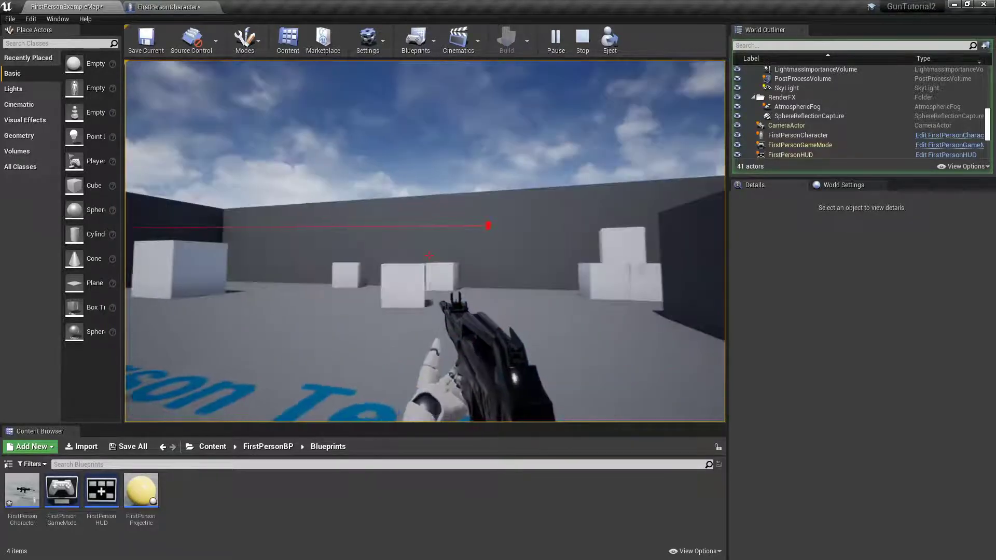
key("a")
key("d")
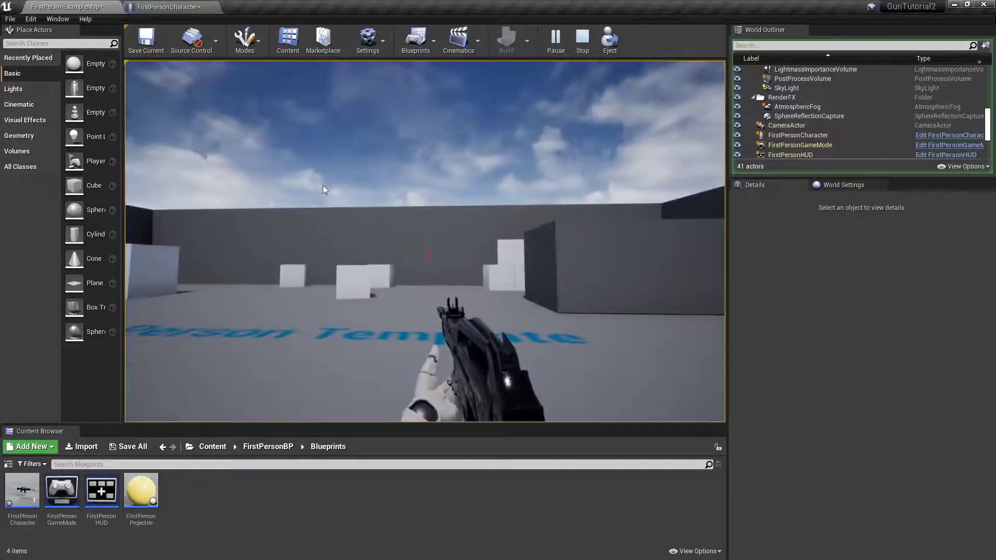
key("Escape")
Return to FirstPersonCharacter's Calculate Shooting Info function and place a Gun reference beside the LineTraceByChannel node
left_click(149, 7)
scroll(433, 243, "down", 6)
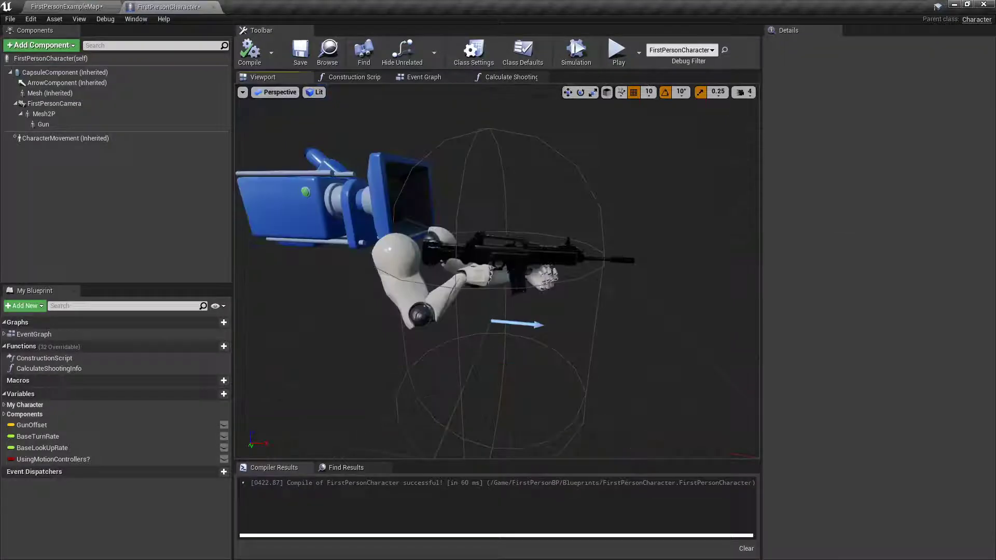
left_click(501, 78)
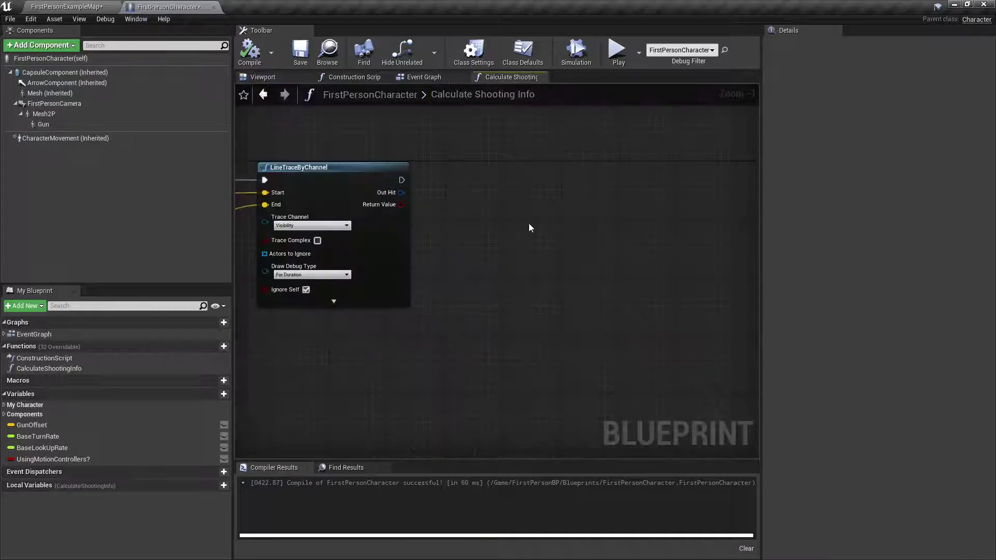
scroll(528, 227, "down", 1)
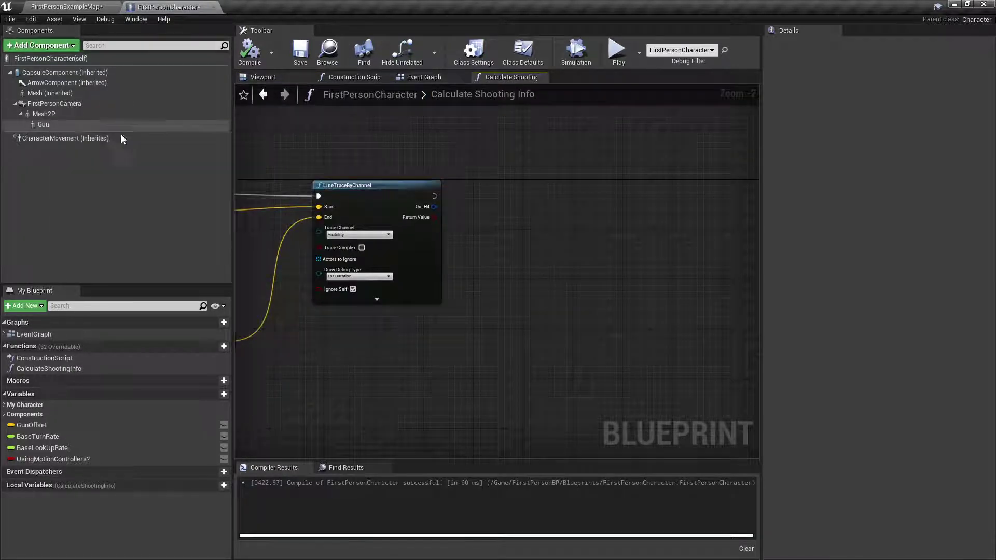
right_click_drag(405, 139, 327, 155)
left_click_drag(44, 126, 358, 199)
left_click_drag(414, 257, 415, 258)
scroll(462, 297, "up", 2)
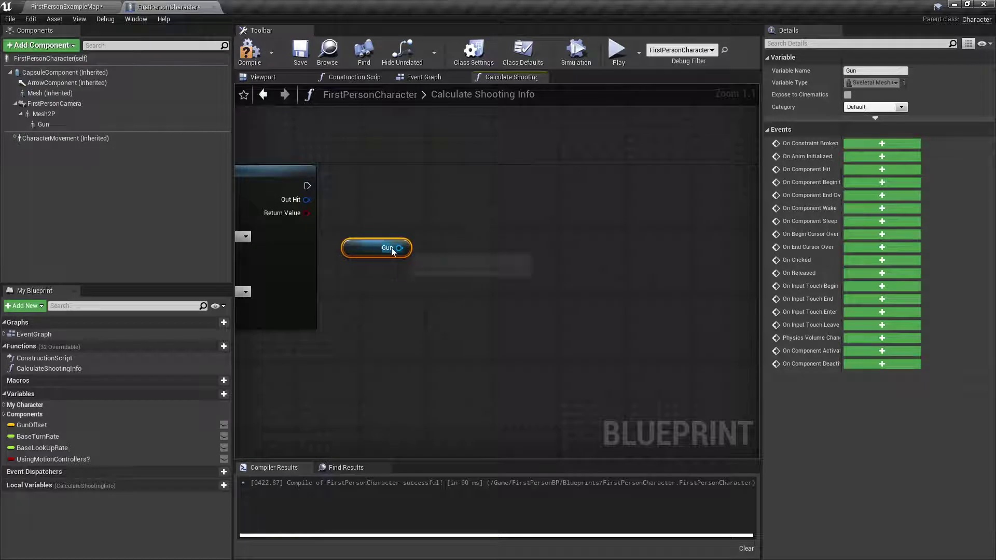
Add a Get Socket Location node from the Gun reference and align it with the reference
left_click_drag(399, 248, 463, 247)
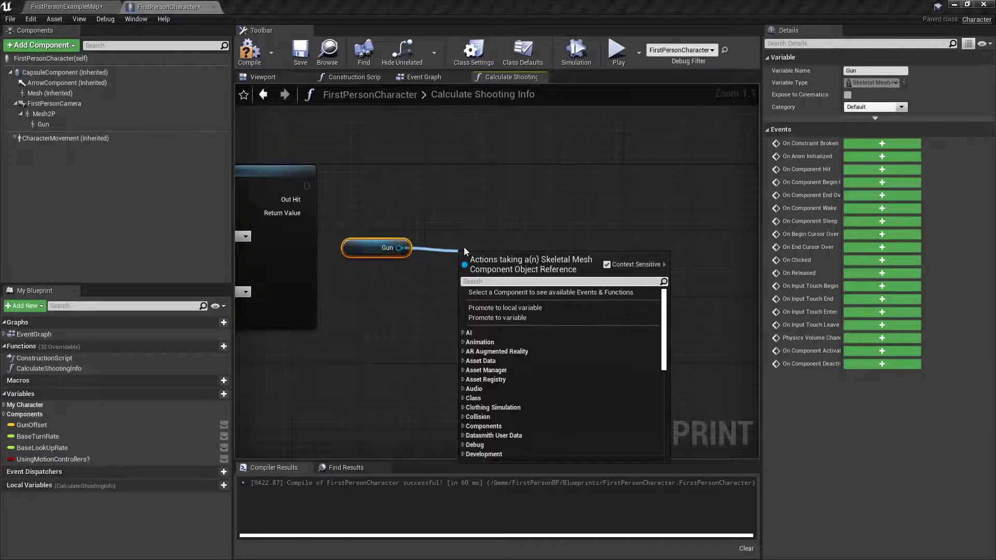
type("get socke")
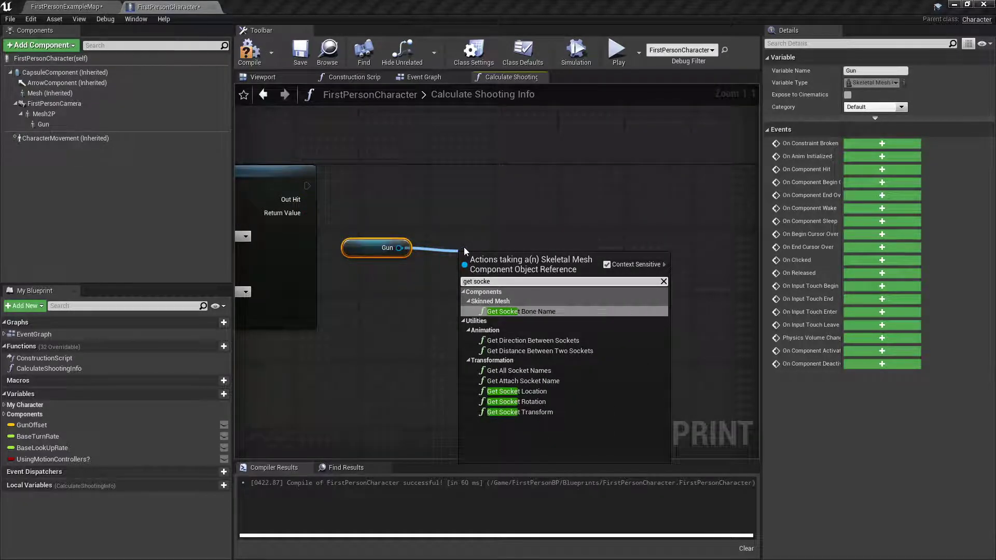
left_click(532, 391)
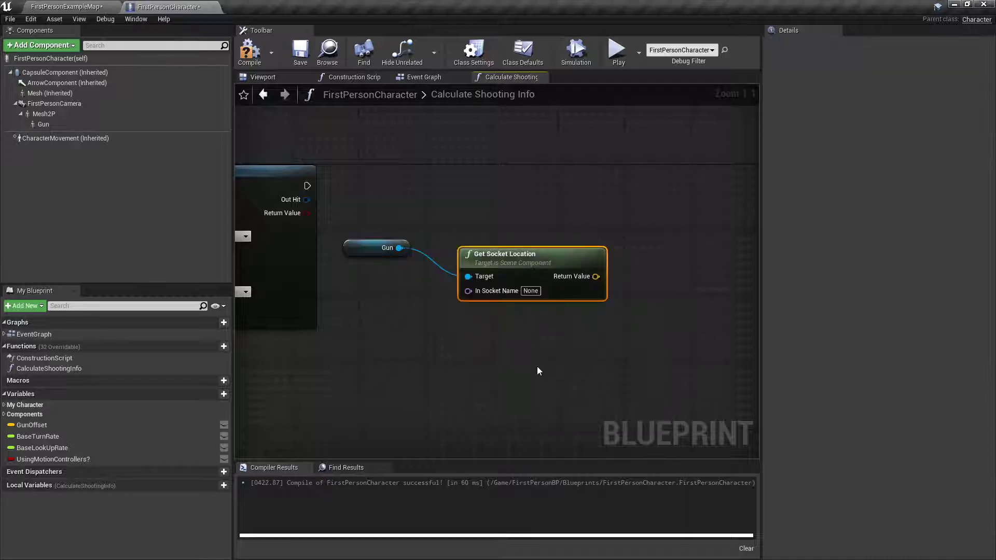
left_click_drag(524, 264, 524, 240)
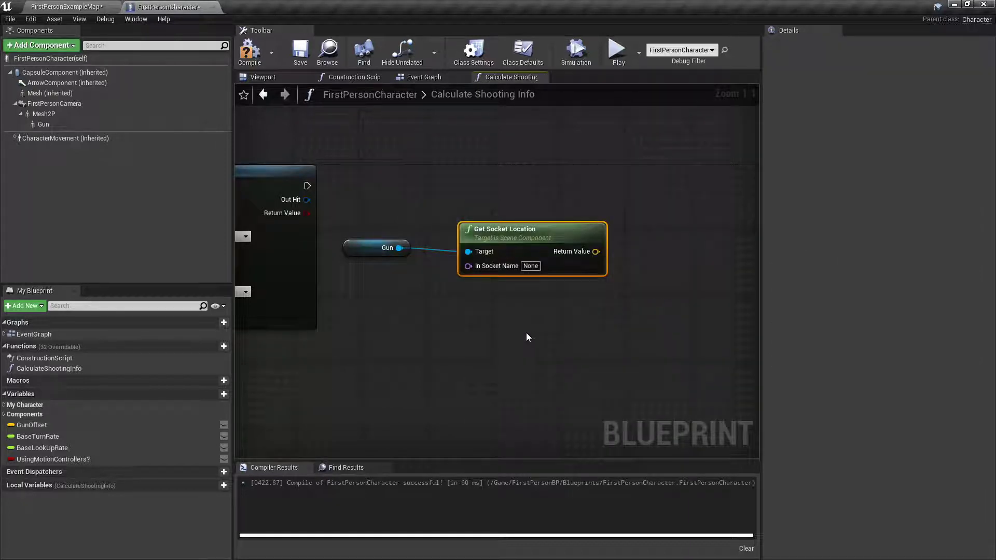
Open Assault_Rifle_B_Skeleton from MilitaryWeapDark's Weapons folder and examine its bones and sockets, selecting Grip_Bone
left_click(531, 266)
left_click(79, 10)
left_click(213, 447)
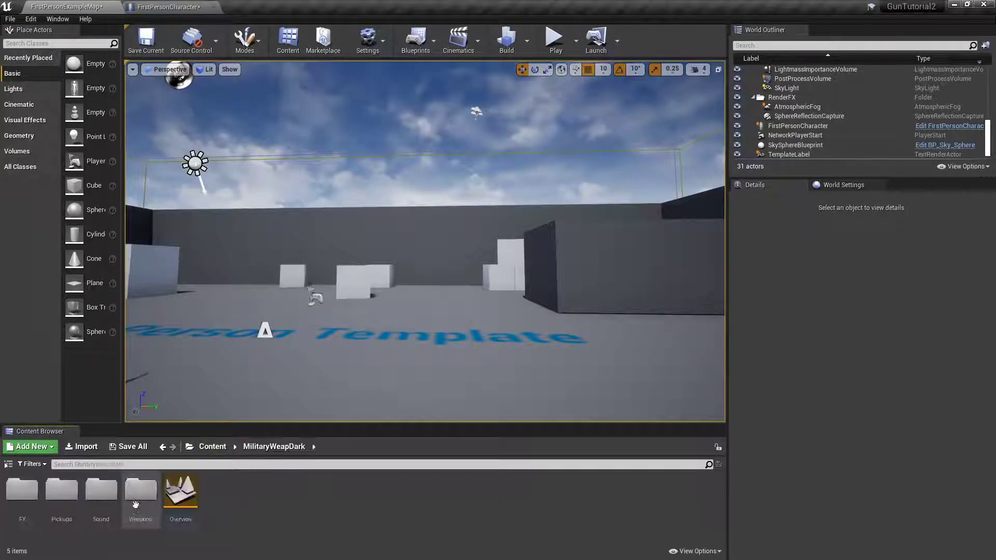
double_click(140, 495)
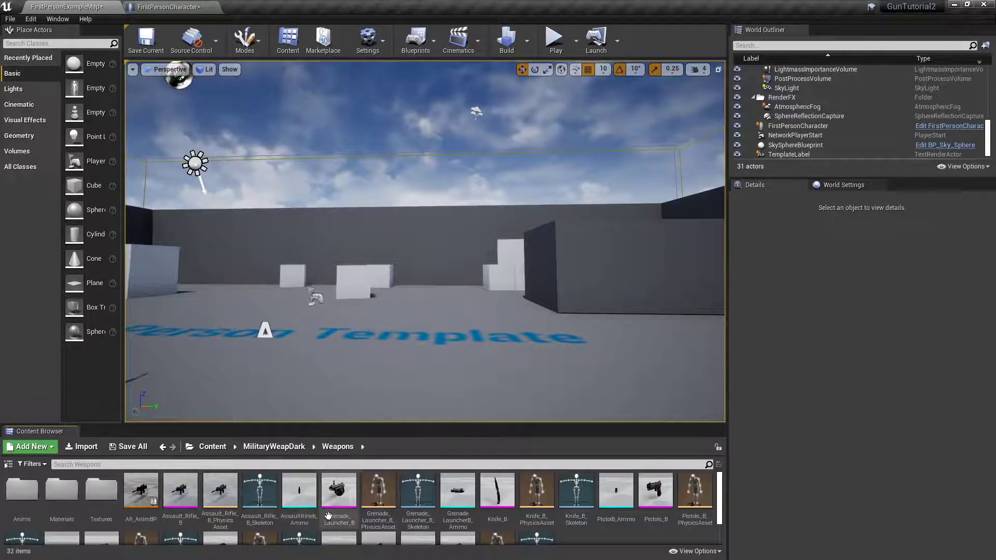
double_click(254, 501)
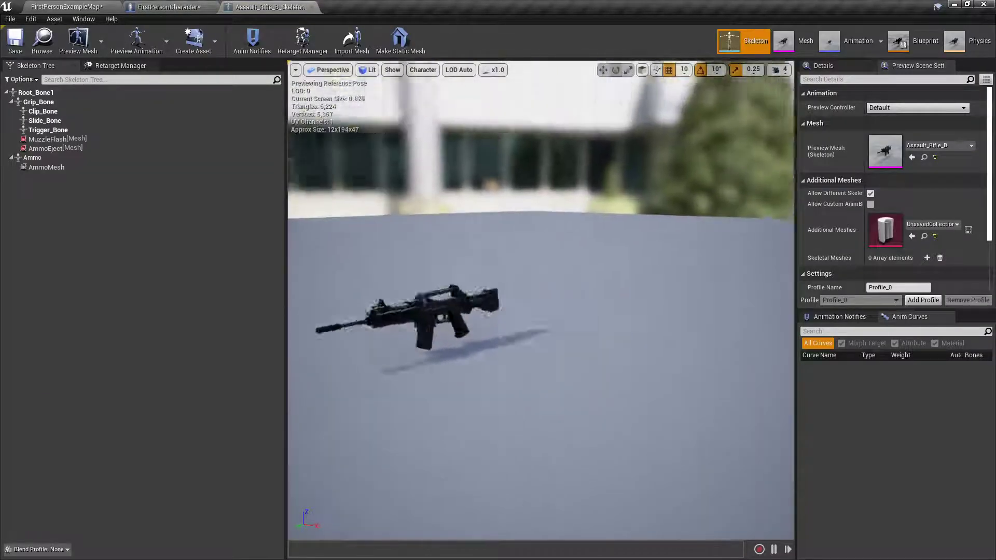
left_click(64, 103)
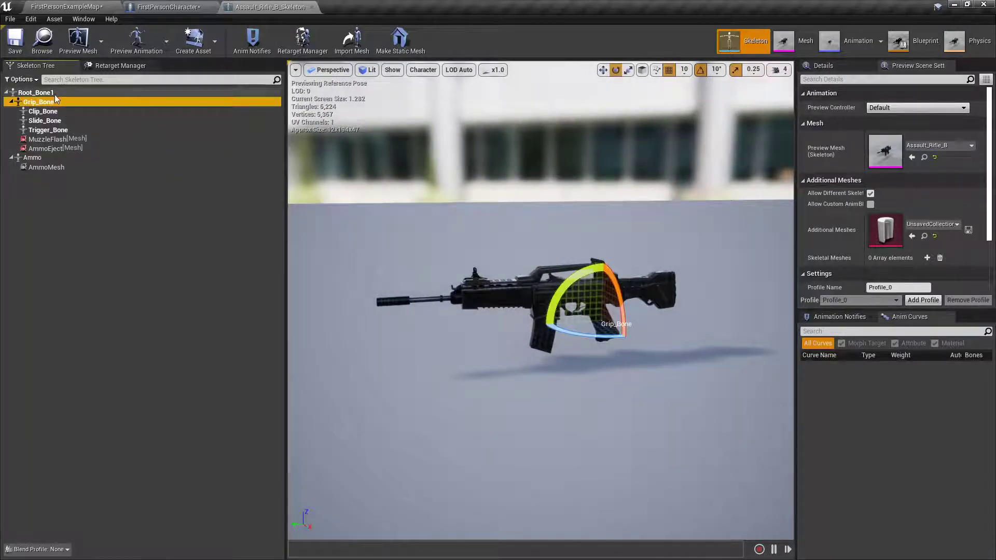
Examine the remaining bones and the MuzzleFlash and AmmoEject sockets on Assault_Rifle_B_Skeleton, viewing MuzzleFlash close up at the barrel tip
left_click(52, 111)
left_click(55, 122)
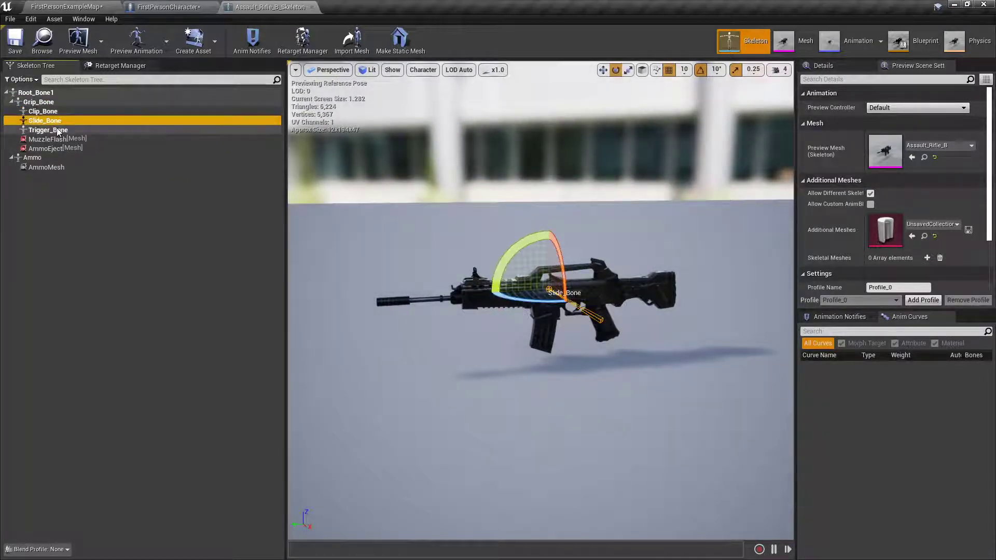
left_click(58, 131)
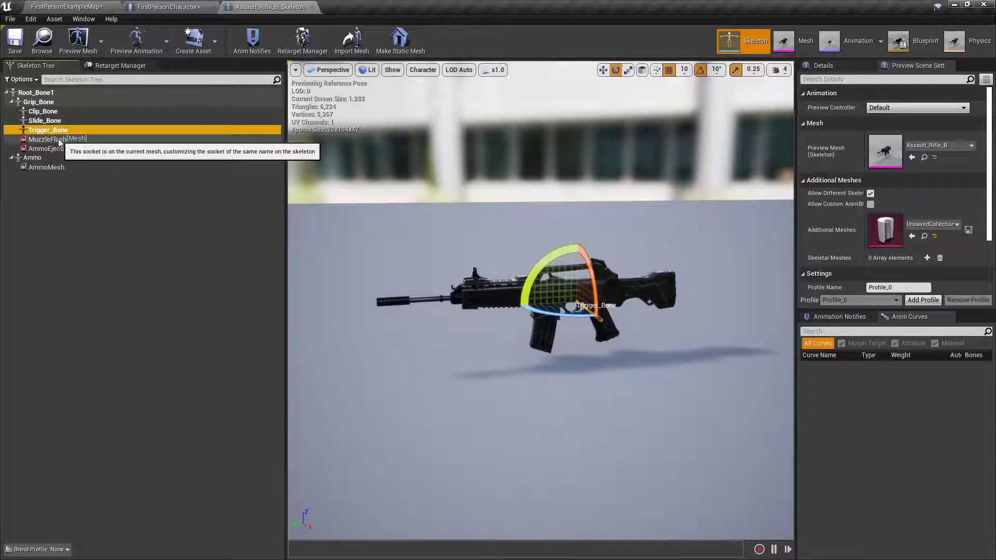
left_click(58, 140)
left_click(56, 148)
left_click(59, 140)
left_click(56, 150)
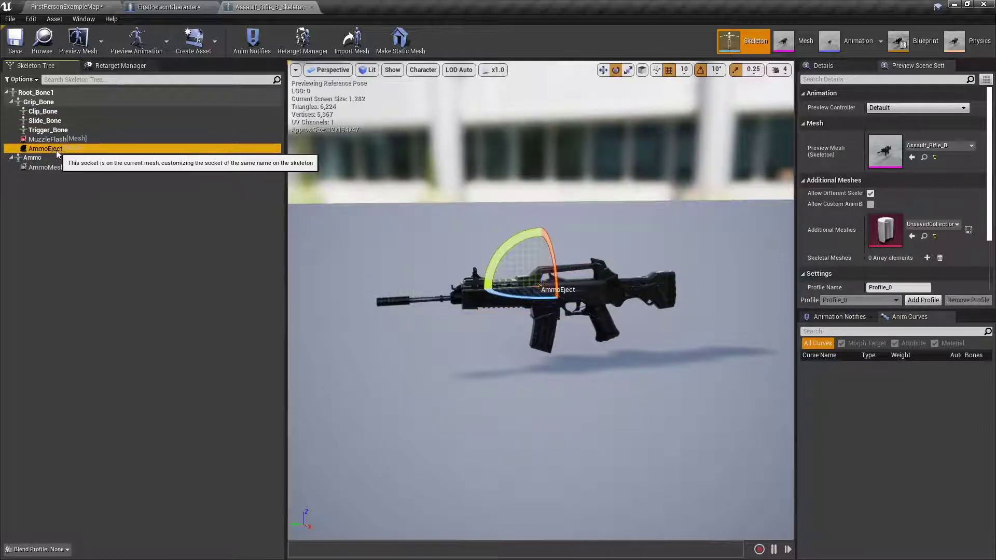
left_click(57, 139)
right_click_drag(346, 208, 382, 226)
key("w")
key("a")
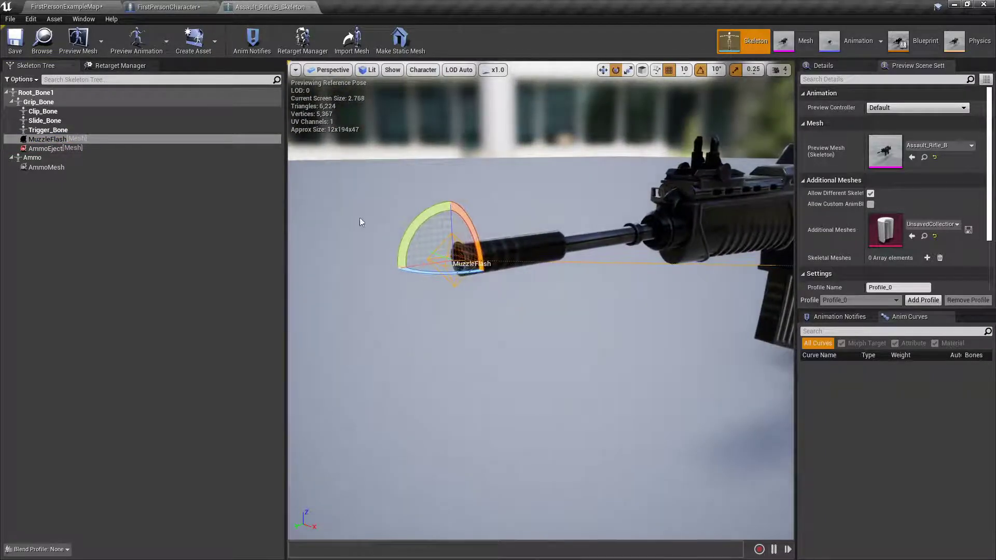
Return to FirstPersonCharacter's Calculate Shooting Info graph and set Get Socket Location's In Socket Name to MuzzleFlash
left_click(96, 6)
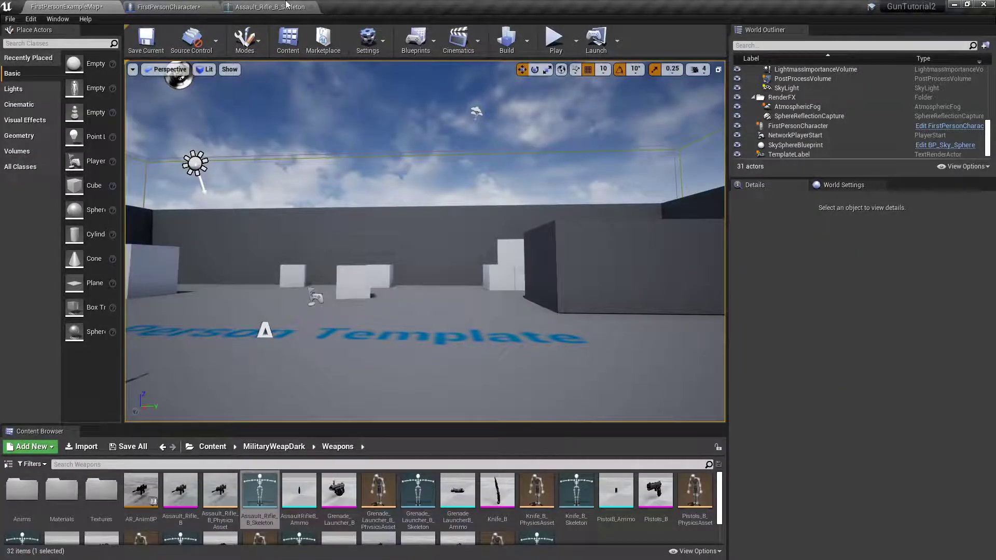
left_click(168, 6)
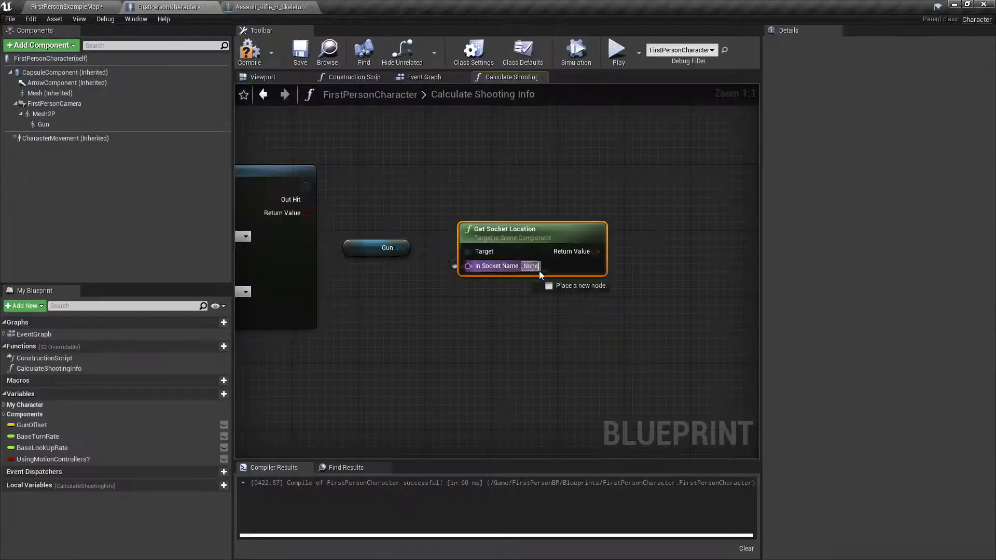
left_click_drag(540, 270, 540, 271)
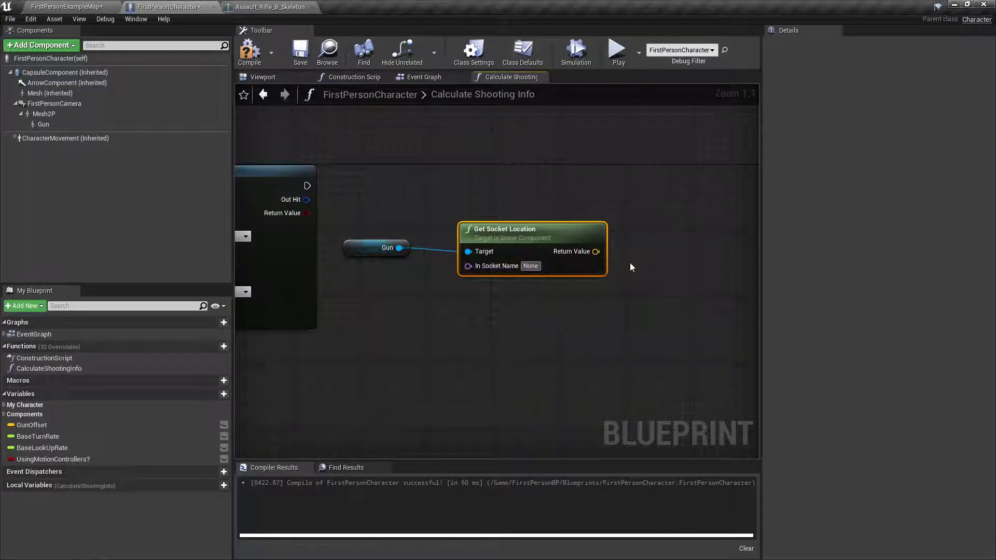
left_click(530, 266)
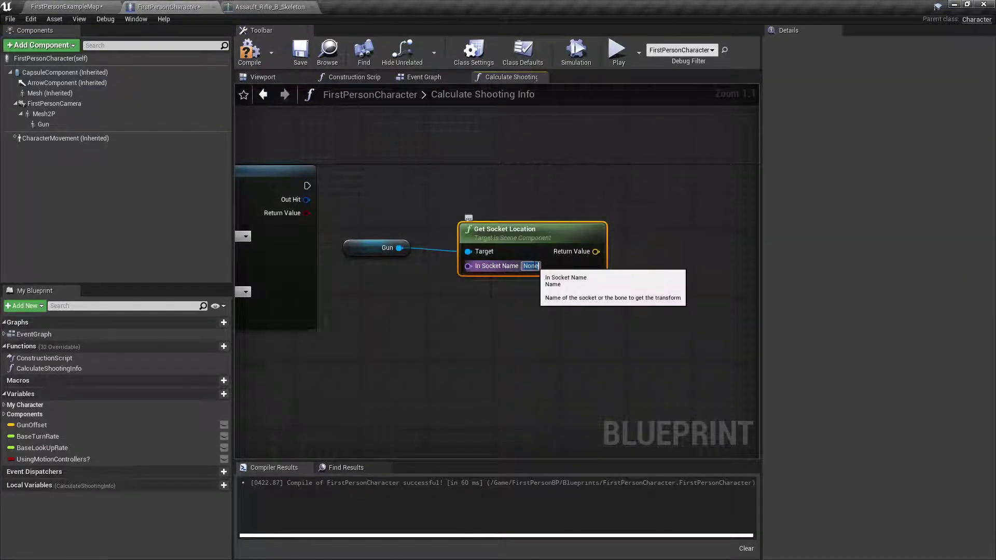
type("MuzzleFlash")
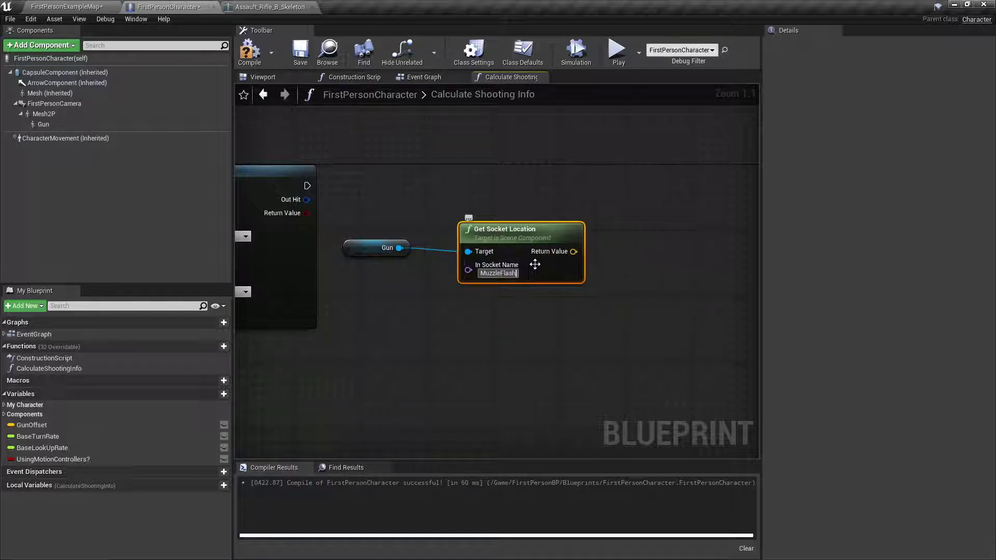
Move the Return Node and the Gun and Get Socket Location pair farther from LineTraceByChannel to make room
scroll(533, 202, "down", 4)
right_click_drag(593, 201, 529, 202)
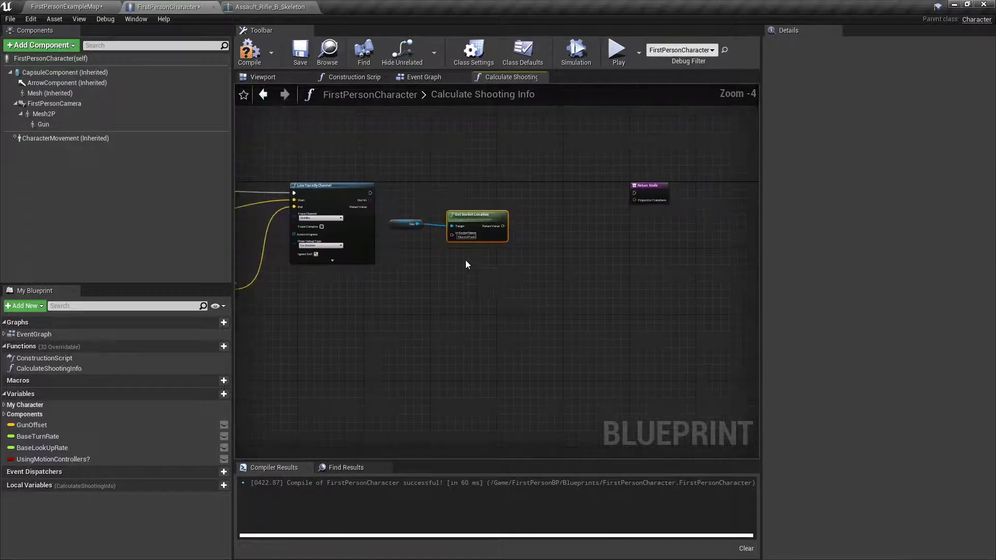
left_click_drag(398, 231, 419, 226)
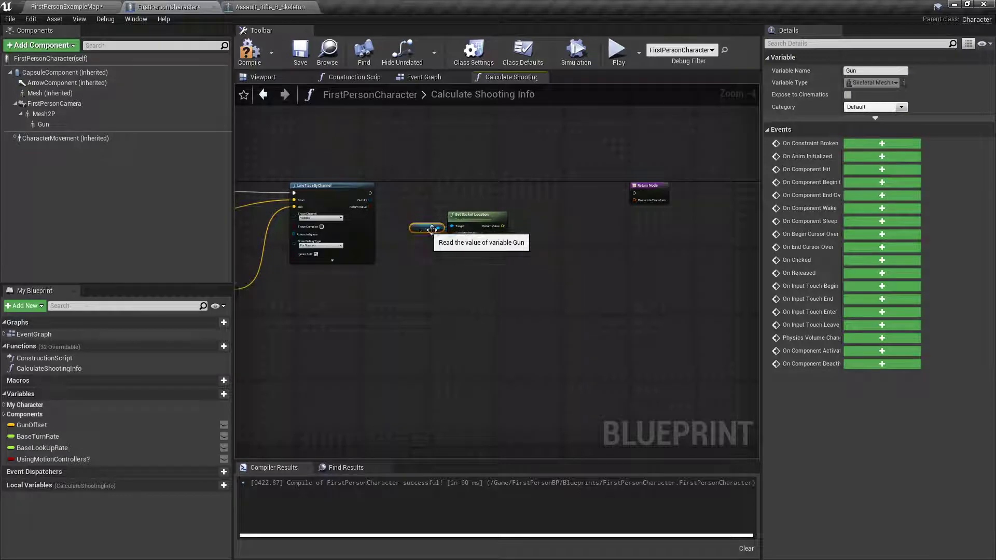
scroll(526, 254, "up", 2)
scroll(606, 246, "down", 1)
right_click_drag(683, 205, 445, 207)
left_click_drag(468, 178, 645, 177)
right_click_drag(399, 229, 635, 232)
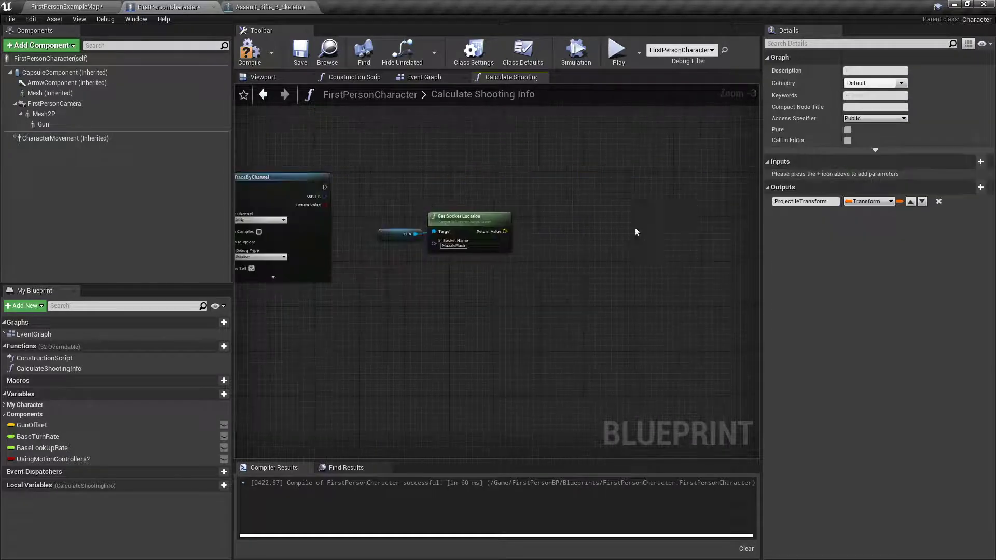
scroll(513, 273, "up", 2)
left_click_drag(522, 278, 376, 205)
left_click_drag(466, 200, 539, 206)
left_click(394, 186)
Add a Break Hit Result node from LineTraceByChannel's Out Hit and expand it to show all its outputs
right_click_drag(375, 185, 520, 200)
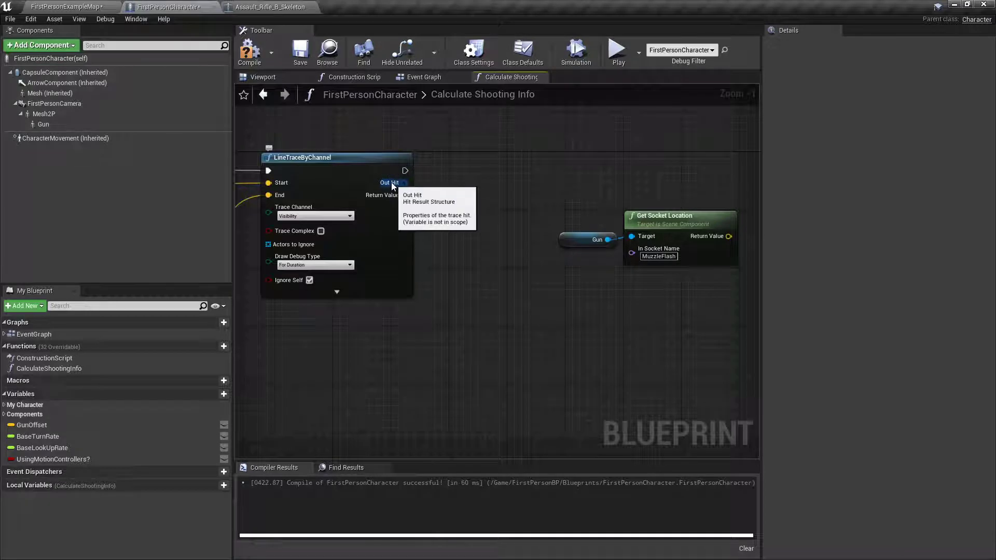
left_click_drag(393, 186, 406, 185)
left_click_drag(451, 186, 450, 186)
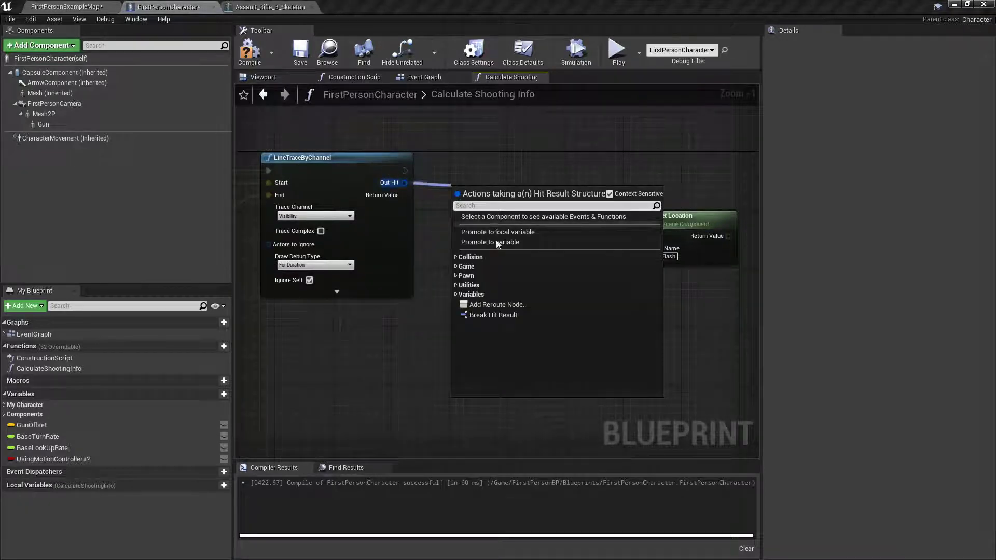
left_click(493, 315)
right_click_drag(529, 254, 362, 223)
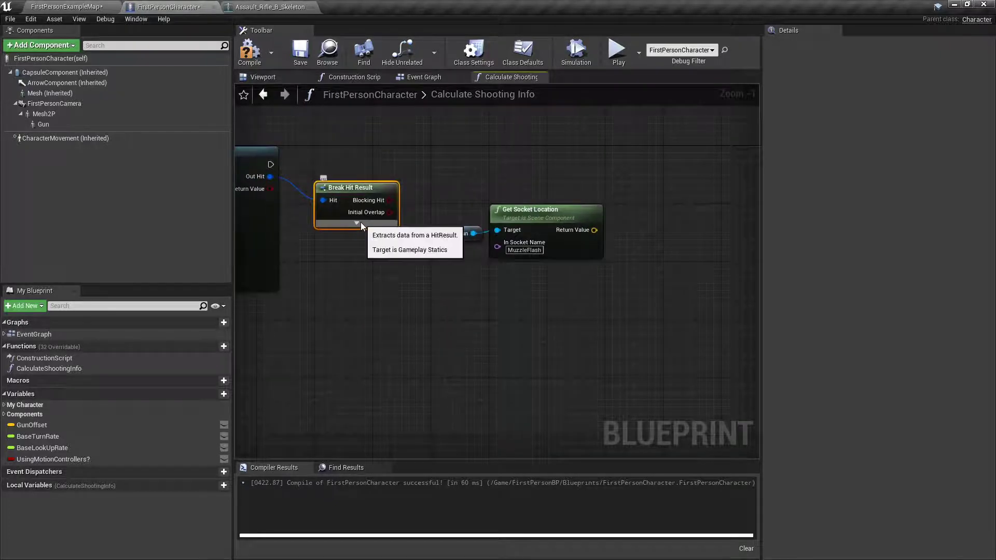
left_click(357, 223)
Reposition the Gun and Get Socket Location nodes clear of the expanded Break Hit Result node
left_click_drag(524, 210, 610, 210)
left_click_drag(448, 236, 513, 236)
right_click_drag(629, 212, 500, 207)
left_click_drag(556, 281, 397, 198)
left_click_drag(491, 211, 498, 225)
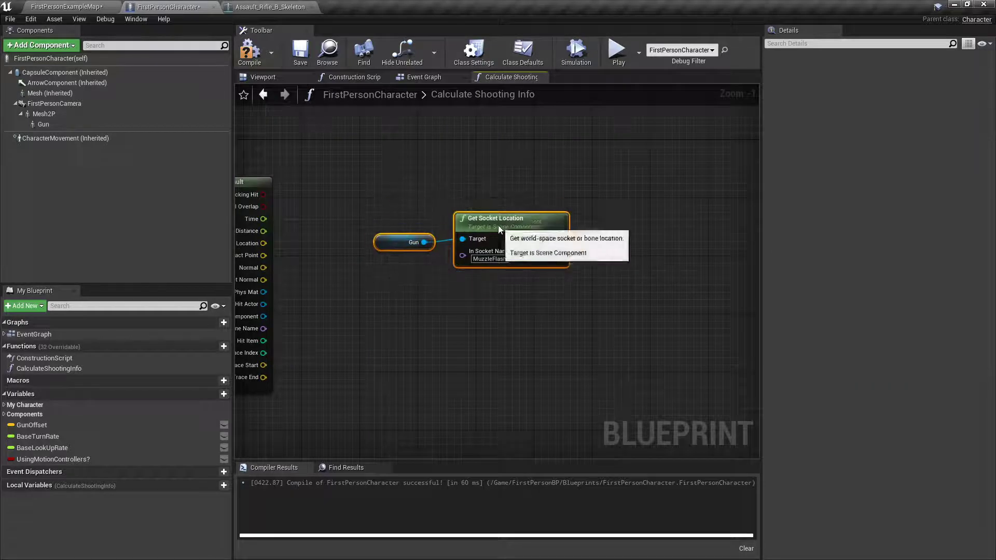
left_click(397, 346)
right_click_drag(396, 347, 515, 332)
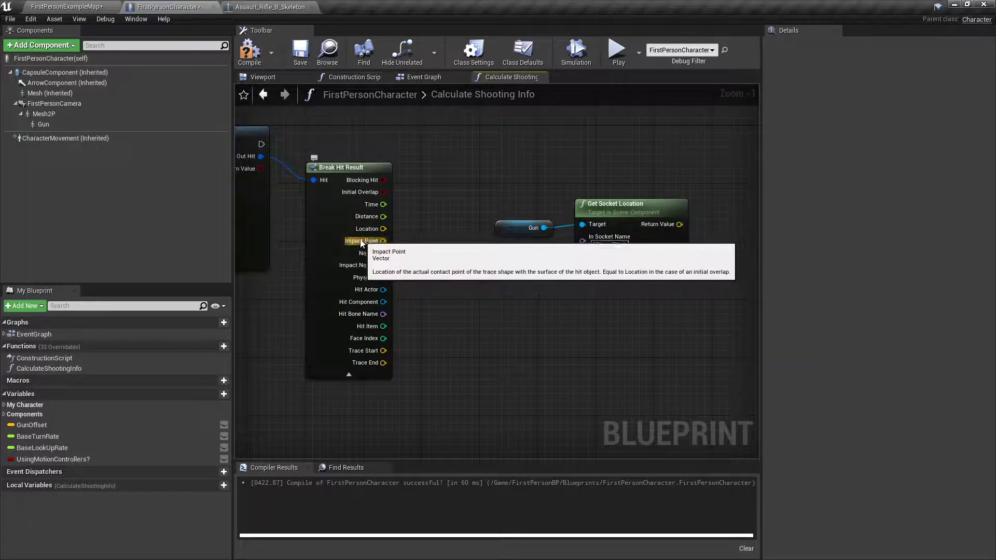
Move the Return Node higher in the graph and place a duplicate of it directly below
scroll(415, 322, "down", 1)
right_click_drag(526, 313, 254, 328)
right_click_drag(441, 309, 268, 299)
left_click_drag(451, 158, 514, 116)
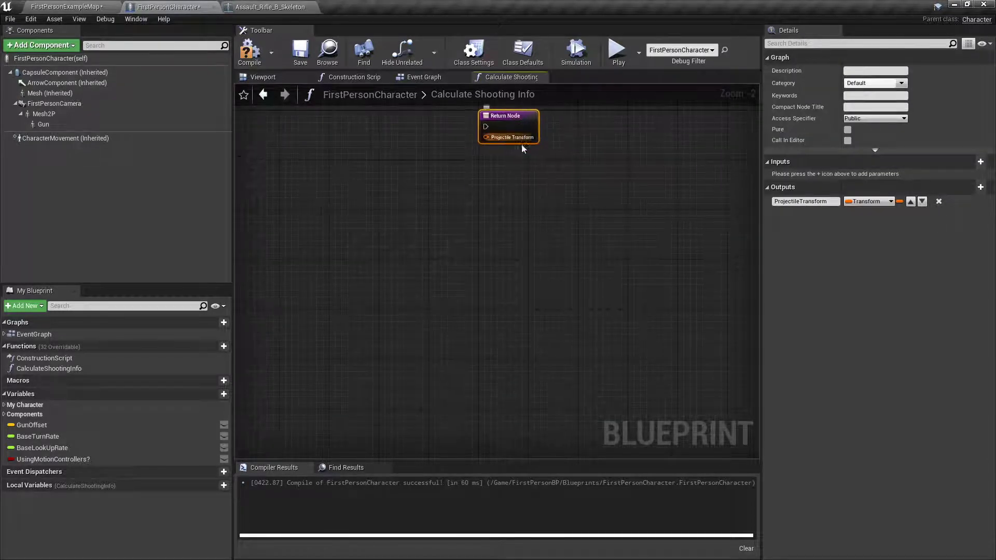
left_click_drag(540, 281, 511, 327)
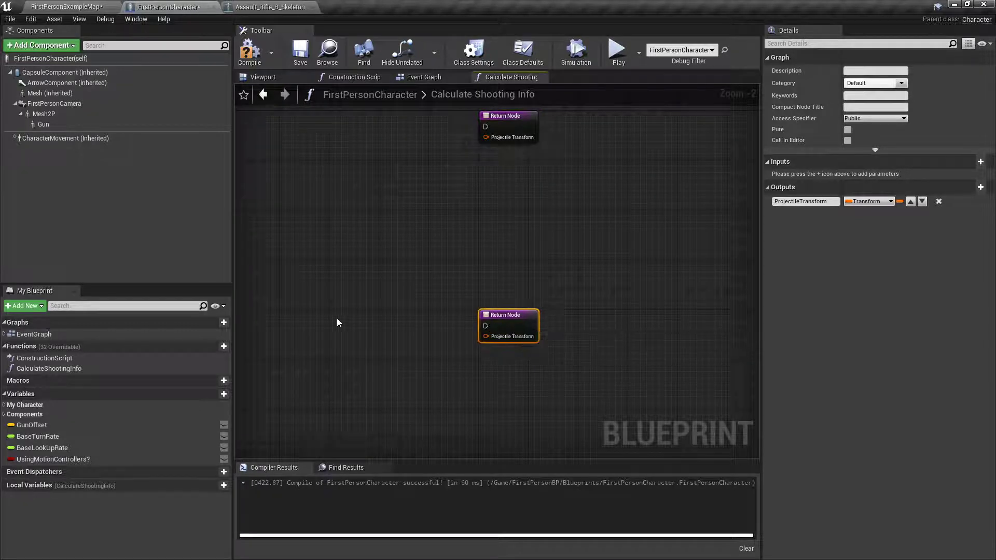
Shift the Gun and Get Socket Location nodes farther from Break Hit Result and place a Branch node after the line trace
right_click_drag(334, 318, 638, 324)
left_click_drag(435, 268, 374, 244)
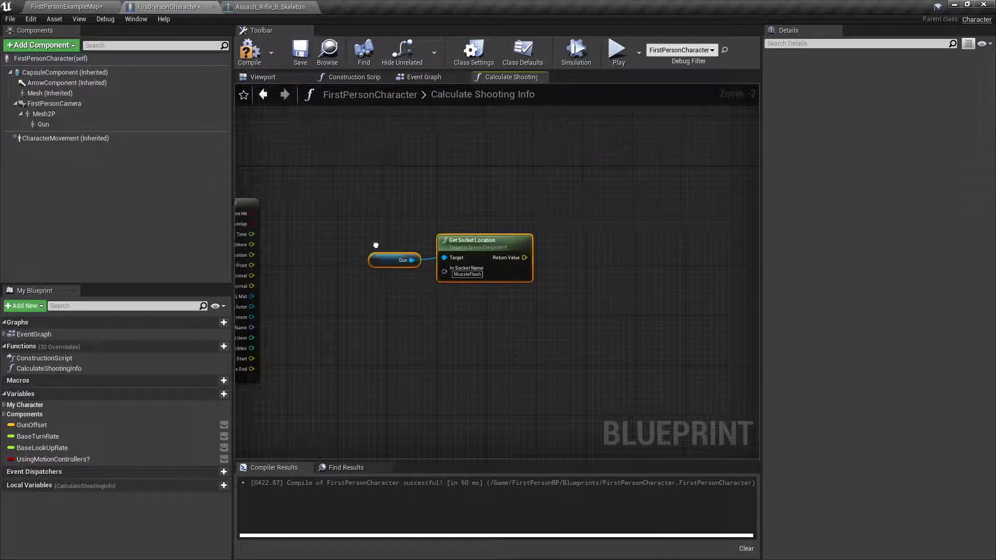
right_click_drag(360, 257, 513, 288)
left_click(450, 267)
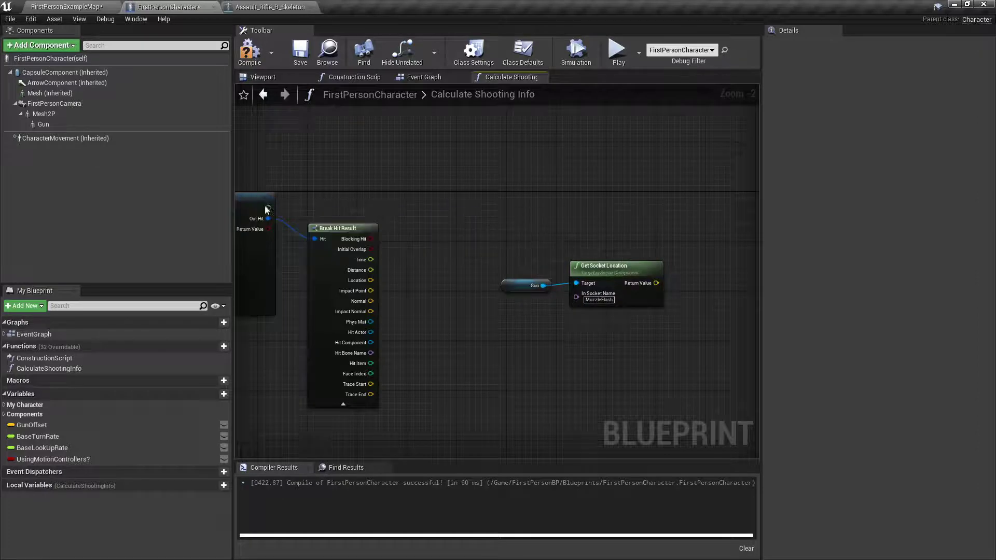
left_click(401, 211)
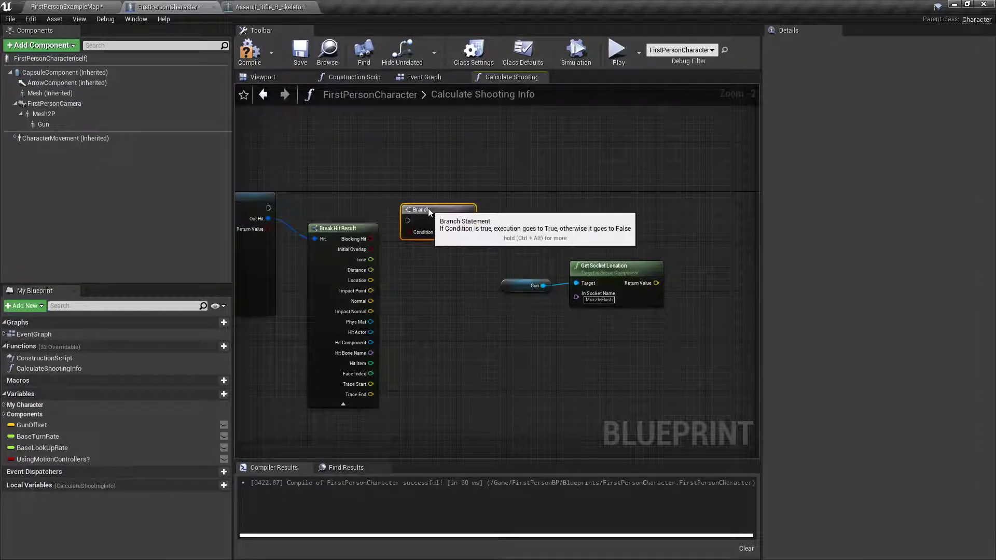
right_click(381, 200)
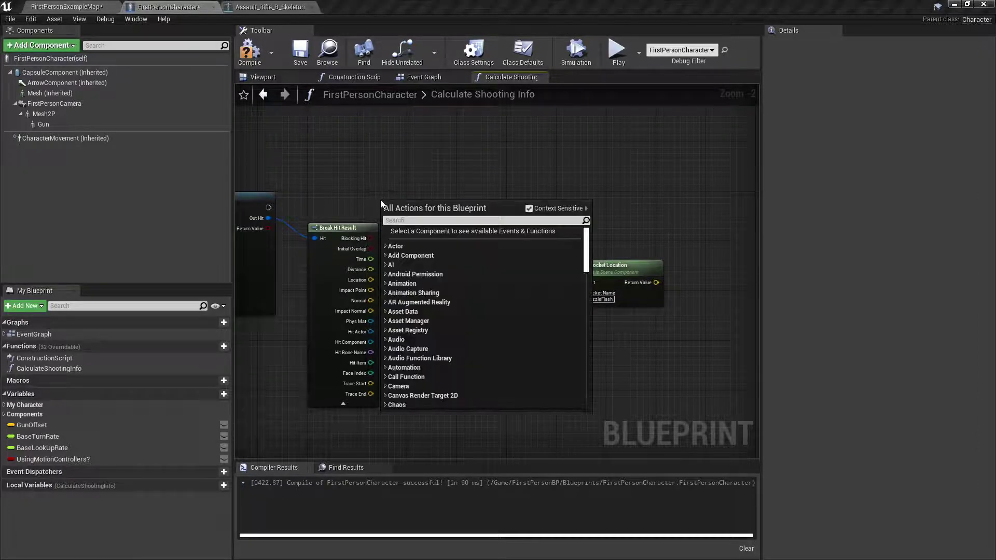
type("branch")
left_click(391, 175)
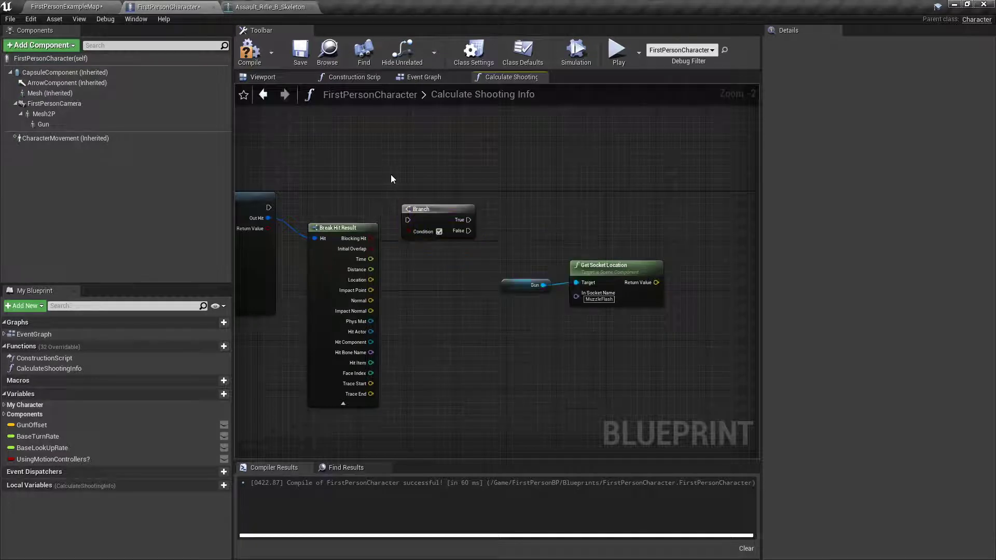
left_click(366, 176)
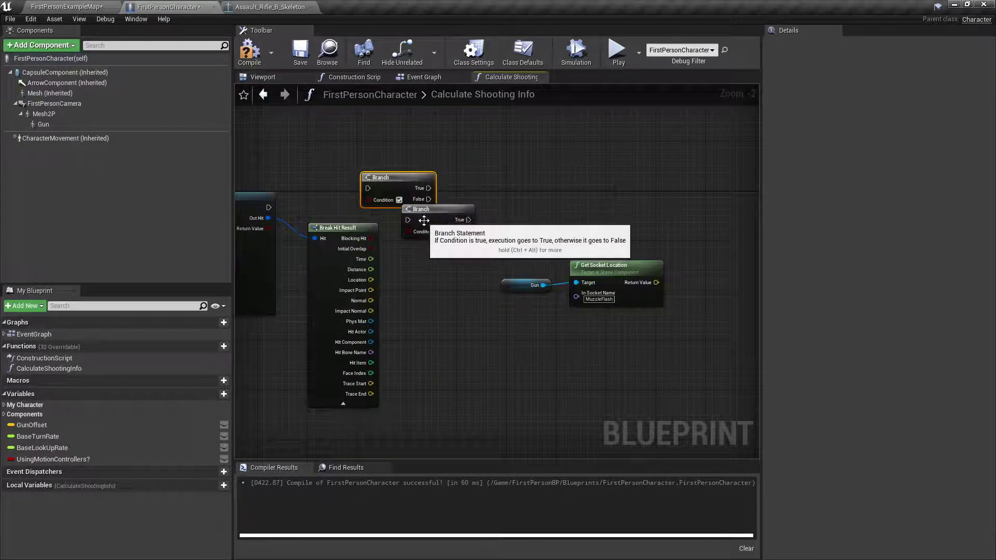
key("Delete")
Lower Break Hit Result and wire LineTraceByChannel's execution output and Return Value into the Branch's execution input and Condition
left_click_drag(427, 217, 352, 254)
left_click_drag(251, 228, 424, 206)
right_click_drag(257, 231, 346, 231)
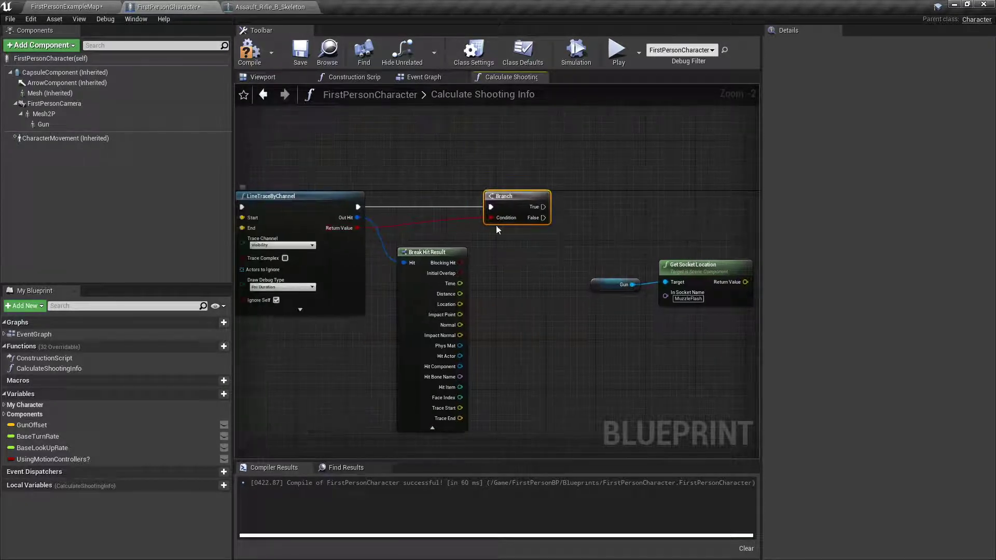
Move the Gun and Get Socket Location nodes together lower and closer to Break Hit Result
right_click_drag(520, 358, 395, 294)
scroll(396, 294, "up", 1)
right_click_drag(583, 268, 493, 259)
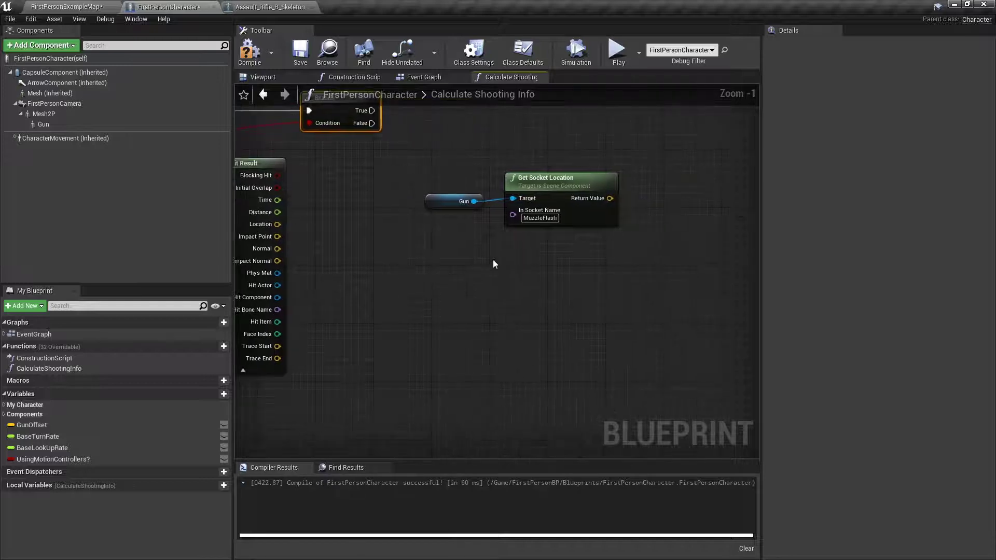
left_click_drag(475, 182, 464, 179)
left_click_drag(560, 187, 486, 266)
right_click_drag(553, 225, 417, 215)
left_click(418, 216)
Add a Find Look at Rotation node with Get Socket Location's Return Value feeding its Start input
left_click_drag(399, 266, 449, 201)
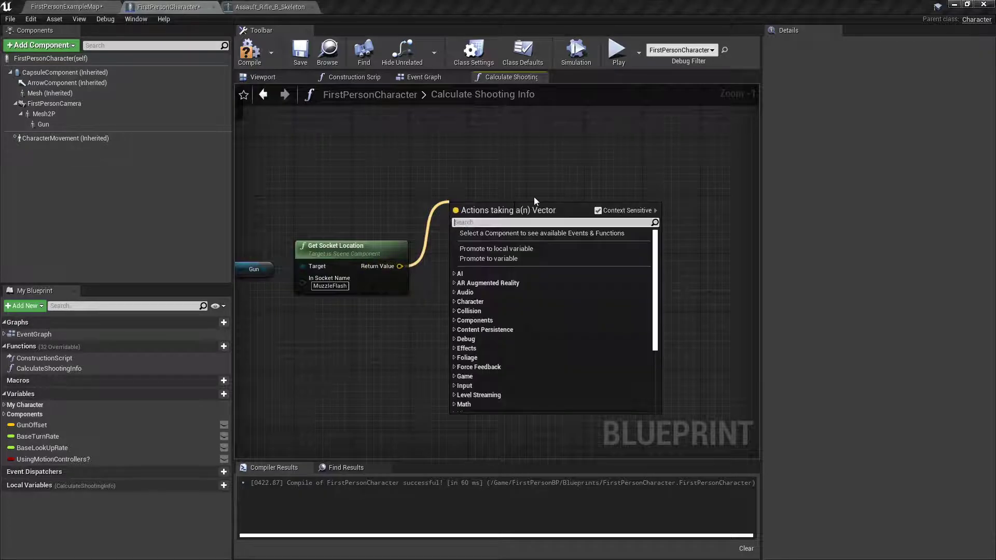
type("get lokk")
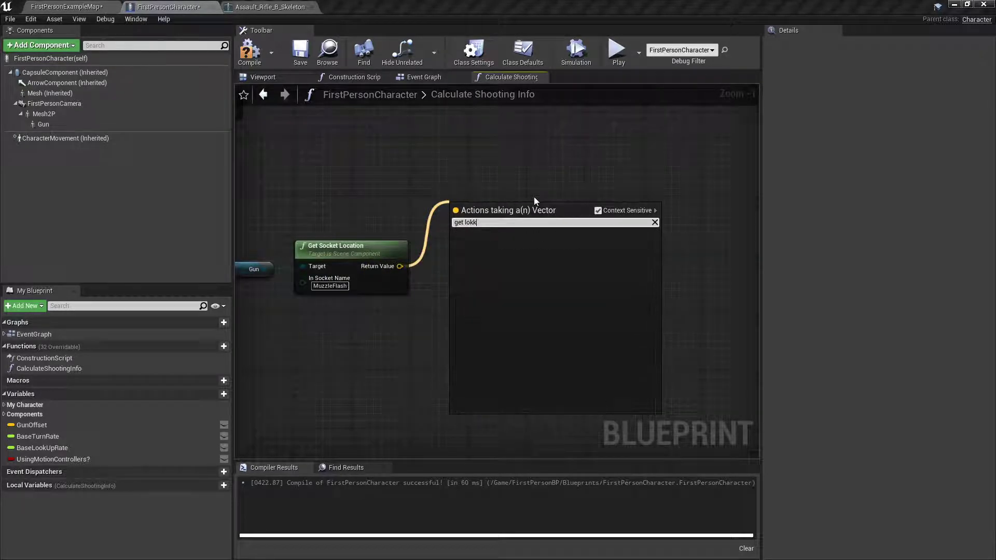
key("BackSpace")
key("BackSpace")
type("o")
key("BackSpace")
key("BackSpace")
key("BackSpace")
key("BackSpace")
key("BackSpace")
key("BackSpace")
key("BackSpace")
type("look at")
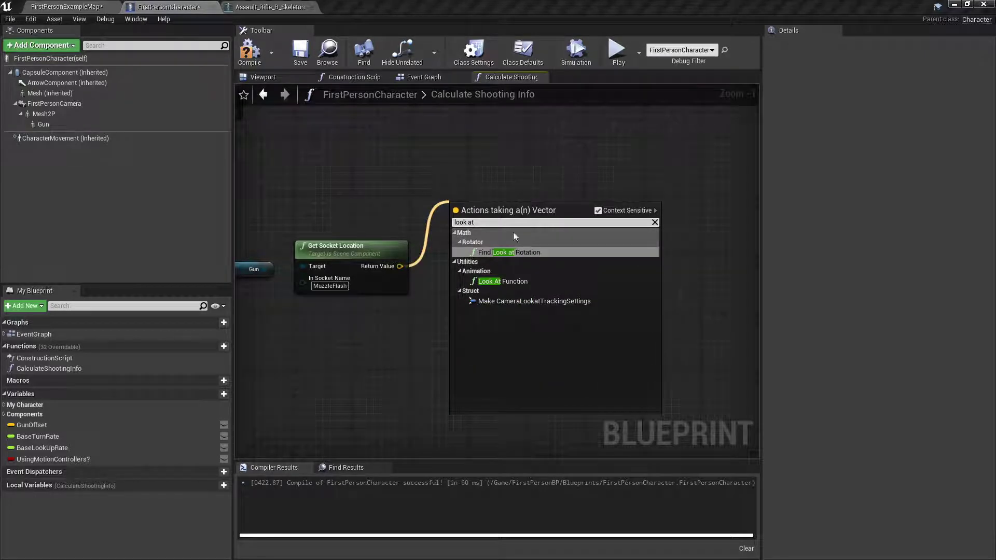
left_click(517, 253)
Connect Break Hit Result's Impact Point to Find Look at Rotation's Target and tidy the surrounding nodes so the wires run clear
right_click_drag(321, 334, 478, 335)
scroll(529, 334, "down", 1)
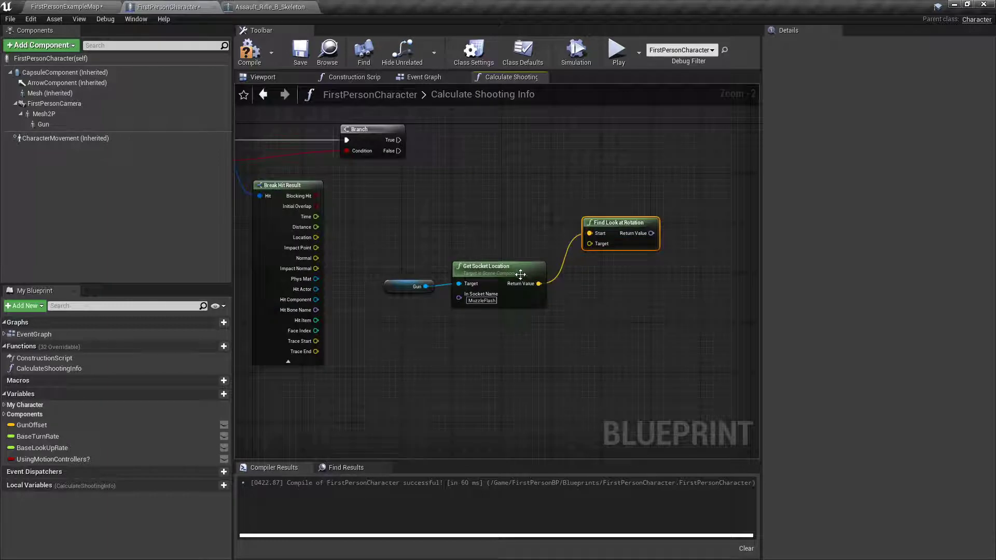
left_click_drag(520, 274, 514, 273)
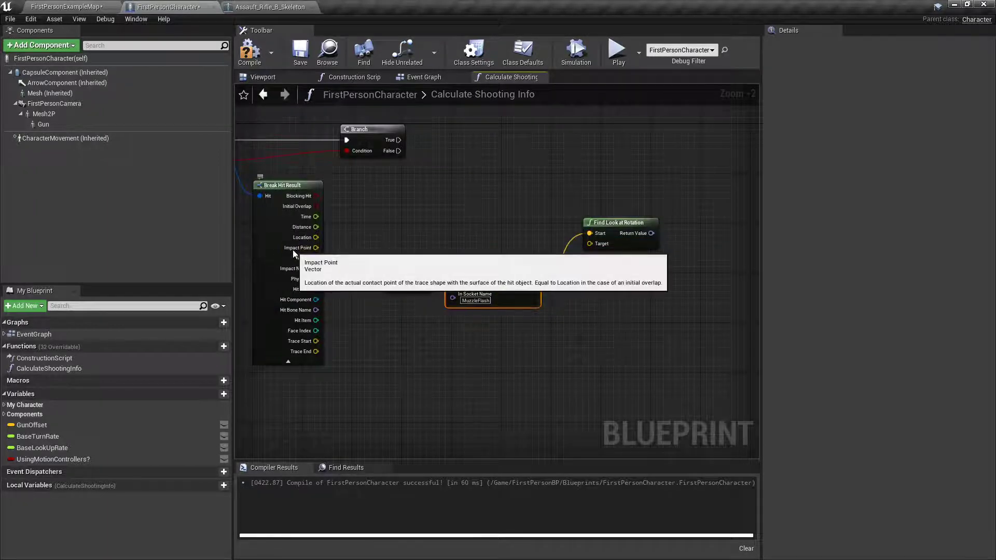
left_click_drag(293, 250, 395, 250)
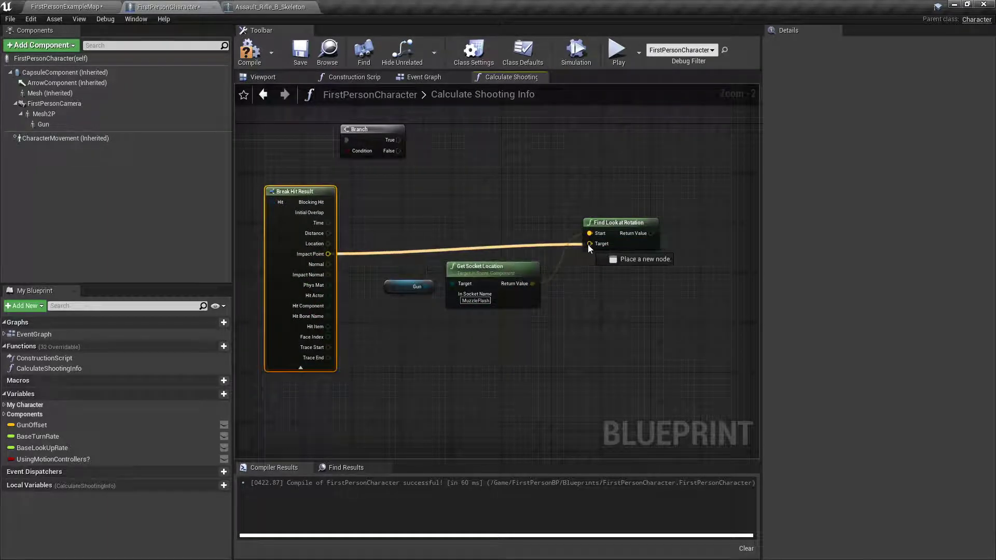
right_click_drag(483, 340, 508, 333)
mouse_move(639, 216)
left_mouse_down()
mouse_move(631, 234)
mouse_move(626, 226)
left_mouse_up()
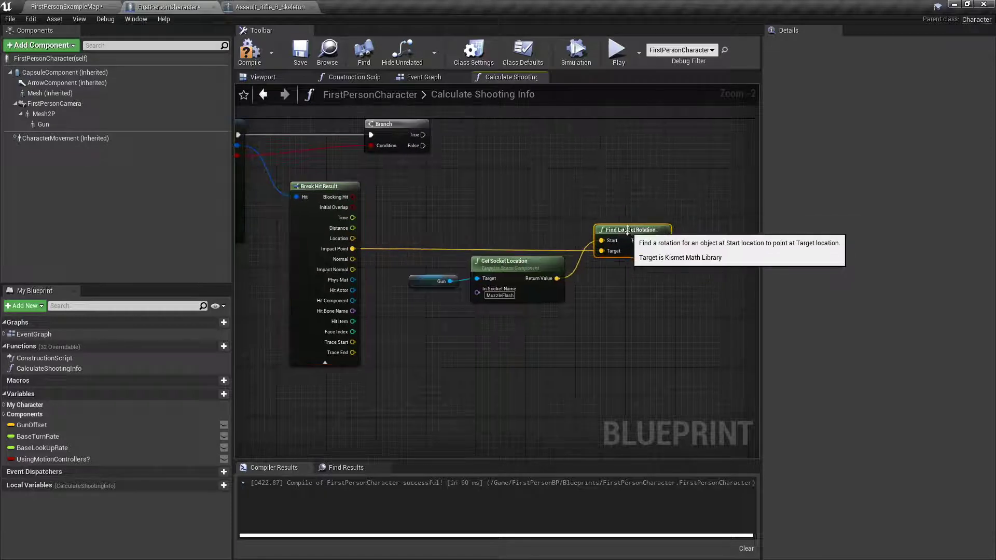
right_click_drag(573, 345, 502, 326)
left_click_drag(501, 326, 371, 252)
left_click_drag(431, 242, 430, 254)
left_click(453, 193)
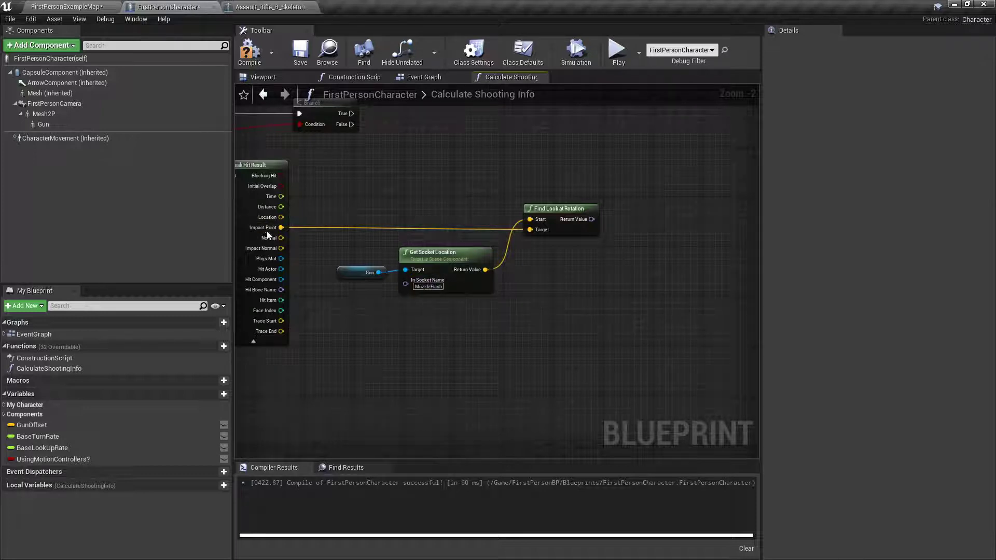
right_click_drag(598, 244, 511, 258)
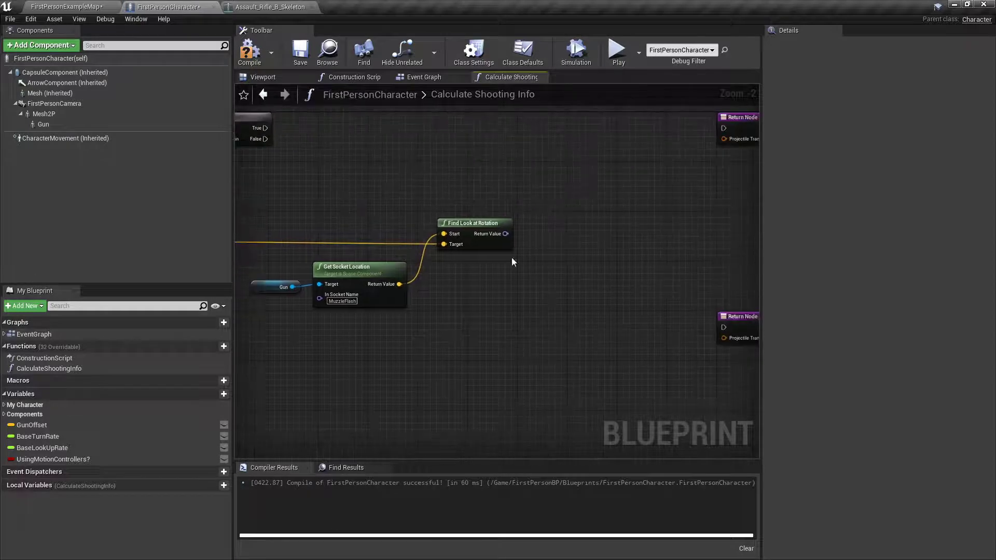
left_click_drag(479, 233, 478, 232)
right_click(566, 225)
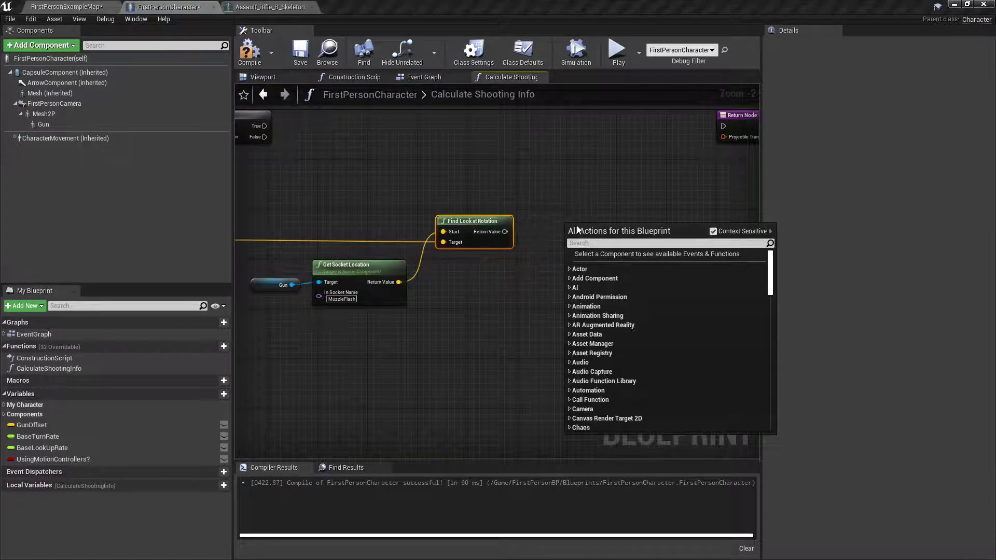
left_click(496, 189)
right_click_drag(513, 231, 422, 231)
right_click_drag(334, 292, 456, 284)
right_click_drag(529, 276, 339, 286)
left_click_drag(388, 238, 395, 233)
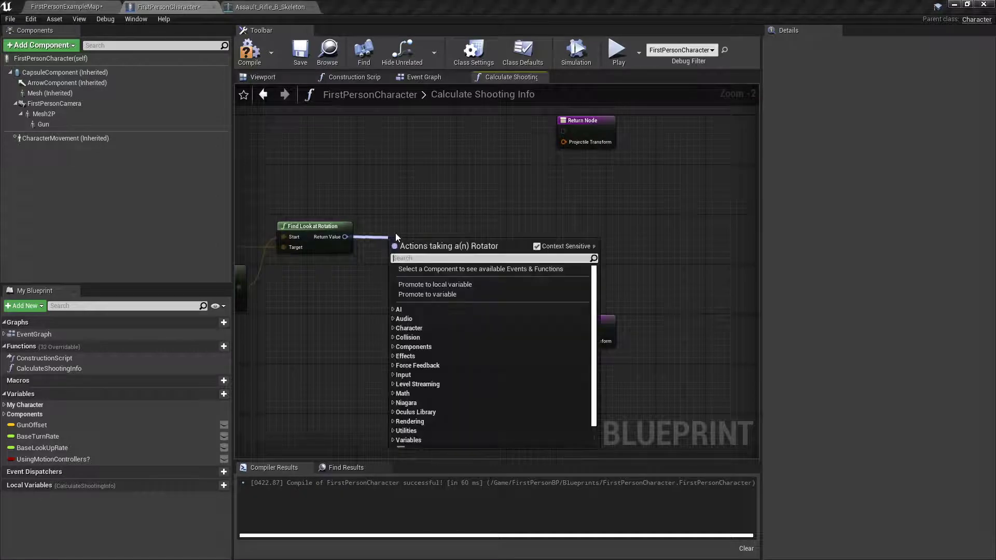
type("make")
left_click(405, 210)
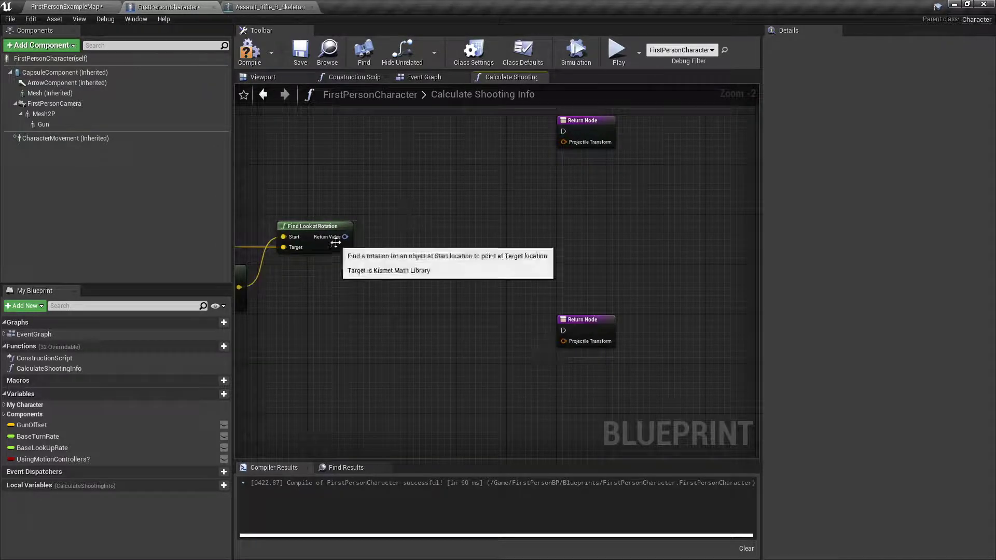
Add a Make Transform node taking Rotation from Find Look at Rotation's Return Value and Location from Get Socket Location's Return Value
left_click_drag(345, 236, 398, 230)
type("make transform")
key("Return")
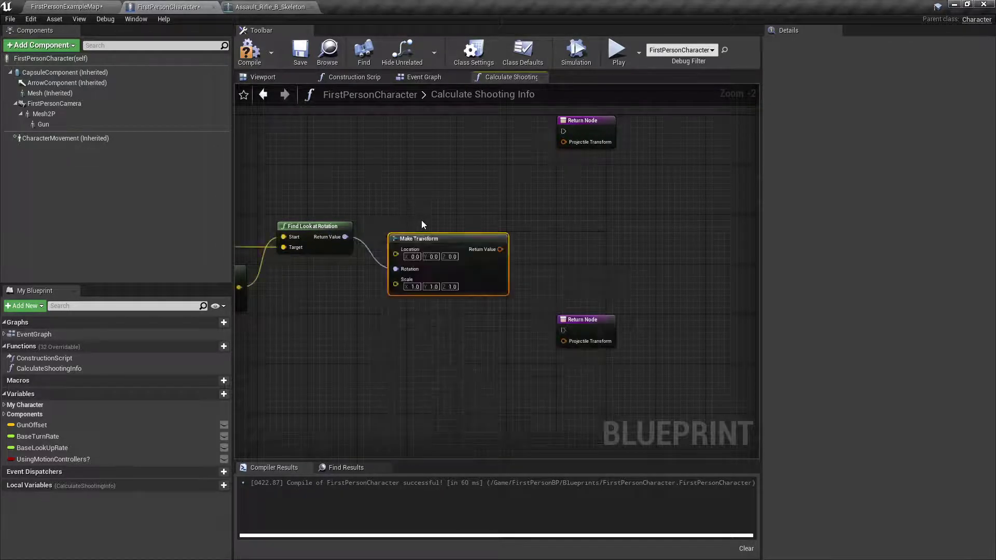
right_click_drag(422, 212, 552, 209)
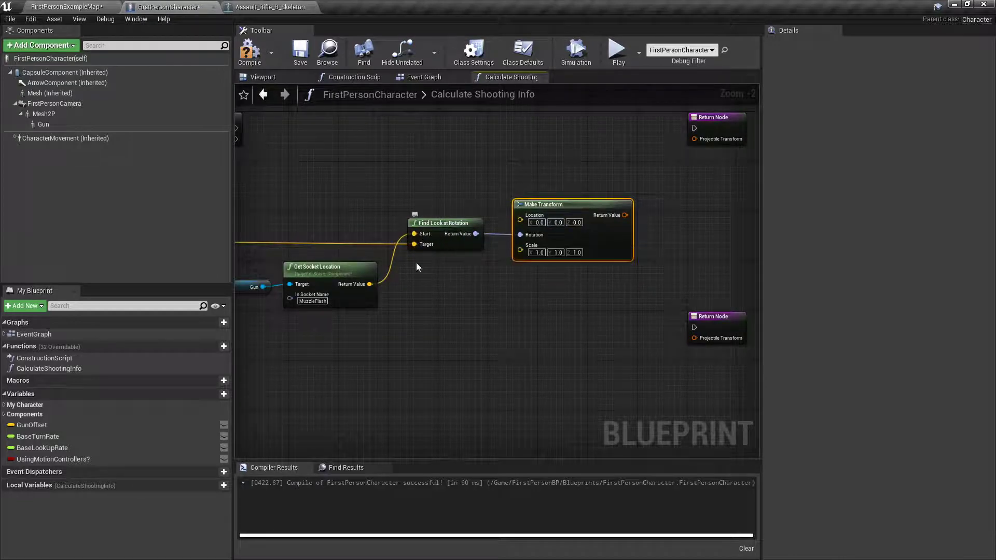
left_click_drag(369, 284, 438, 257)
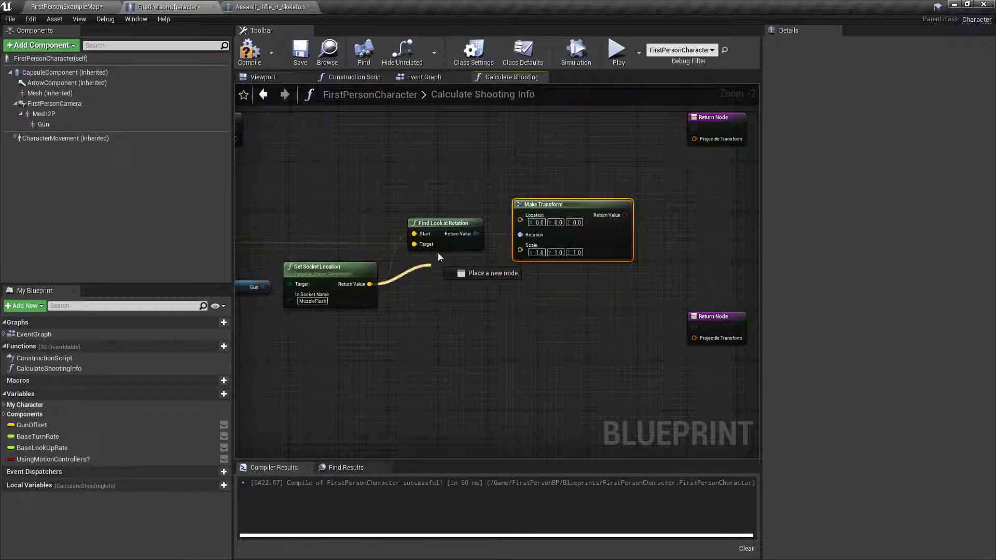
left_click_drag(536, 221, 534, 220)
Shift Find Look at Rotation back toward Get Socket Location and adjust Make Transform so the gap between them is wider
right_click_drag(502, 321, 509, 301)
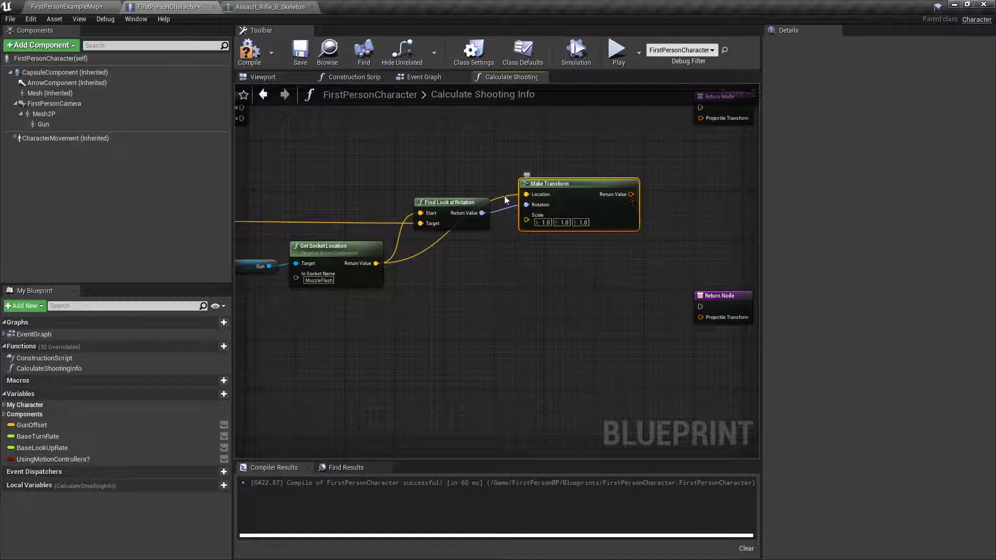
left_click_drag(443, 209, 431, 208)
right_click_drag(404, 167, 436, 155)
left_click_drag(581, 175, 574, 181)
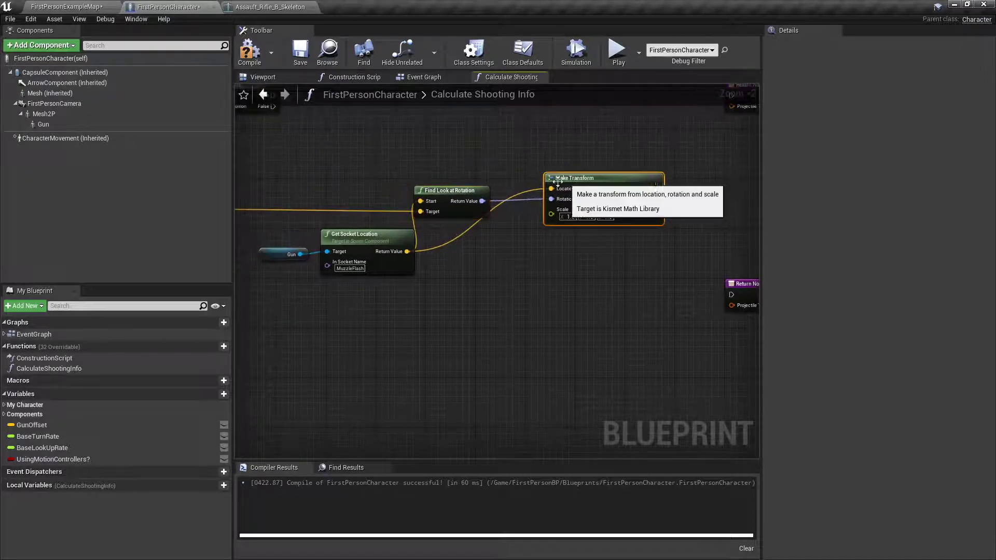
right_click_drag(441, 178, 494, 181)
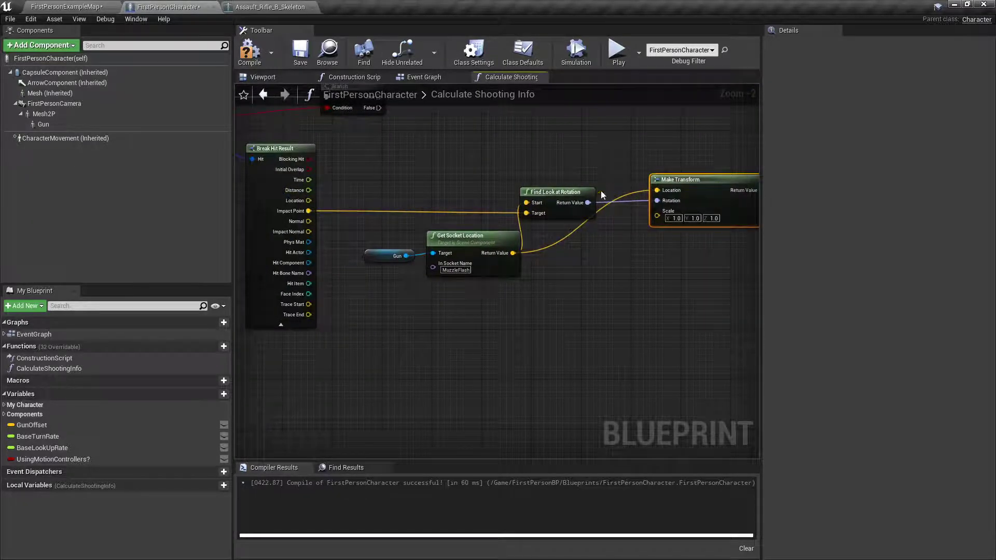
right_click_drag(602, 195, 493, 196)
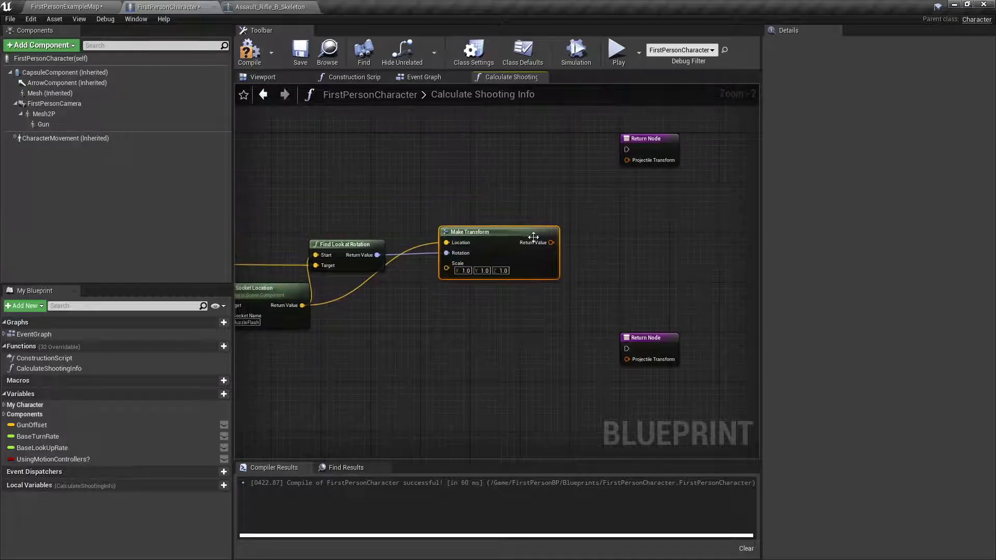
Connect Make Transform's Return Value to the Projectile Transform input of the upper Return Node
left_click_drag(537, 245, 629, 305)
right_click_drag(479, 296, 535, 125)
right_click_drag(587, 142, 450, 205)
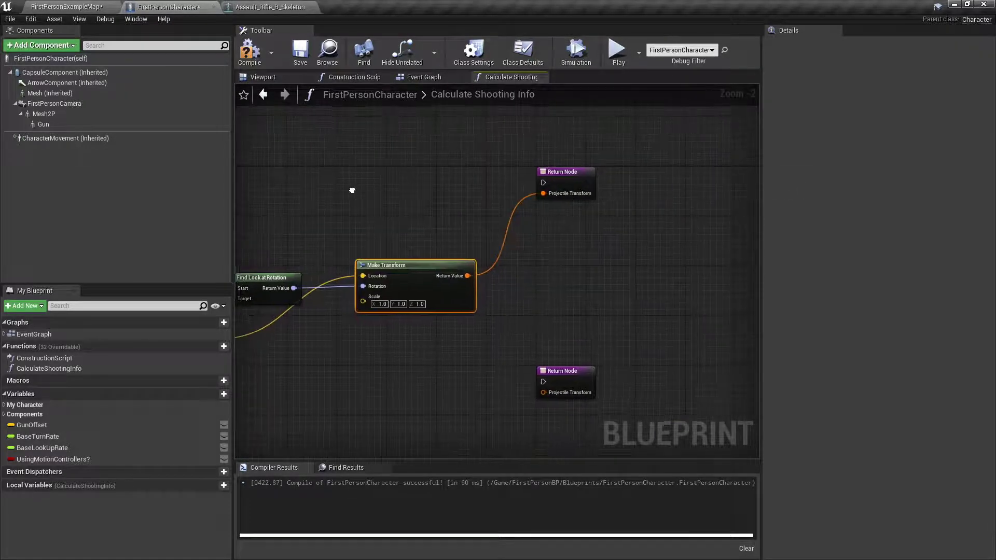
scroll(352, 190, "down", 1)
right_click_drag(352, 190, 525, 221)
scroll(356, 216, "down", 2)
mouse_move(429, 223)
right_mouse_down()
mouse_move(356, 217)
mouse_move(416, 221)
right_mouse_up()
scroll(490, 292, "up", 2)
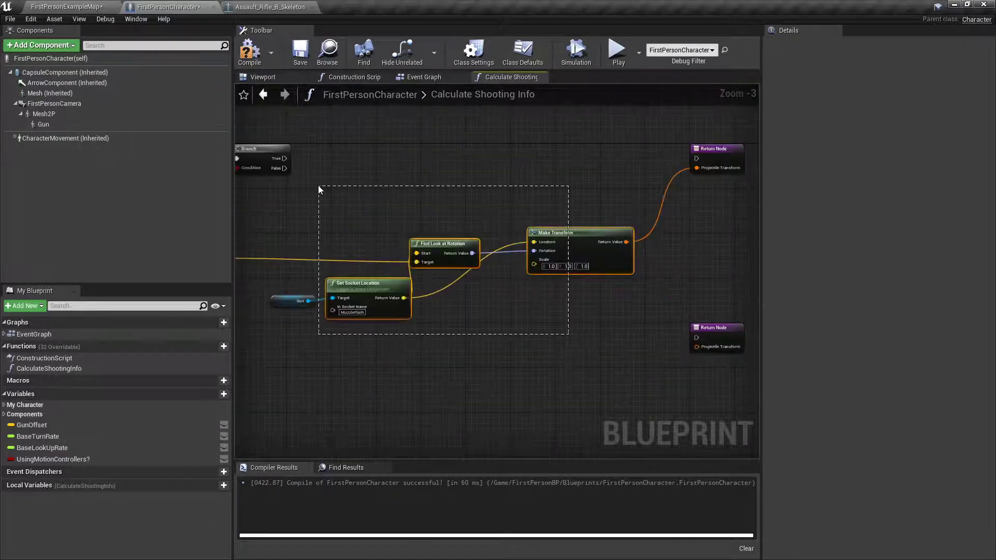
Move Make Transform slightly closer to Find Look at Rotation and connect the Branch's True output to the upper Return Node's execution input
left_click_drag(319, 186, 318, 186)
left_click(404, 194)
left_click_drag(580, 236, 568, 236)
right_click_drag(363, 144, 412, 163)
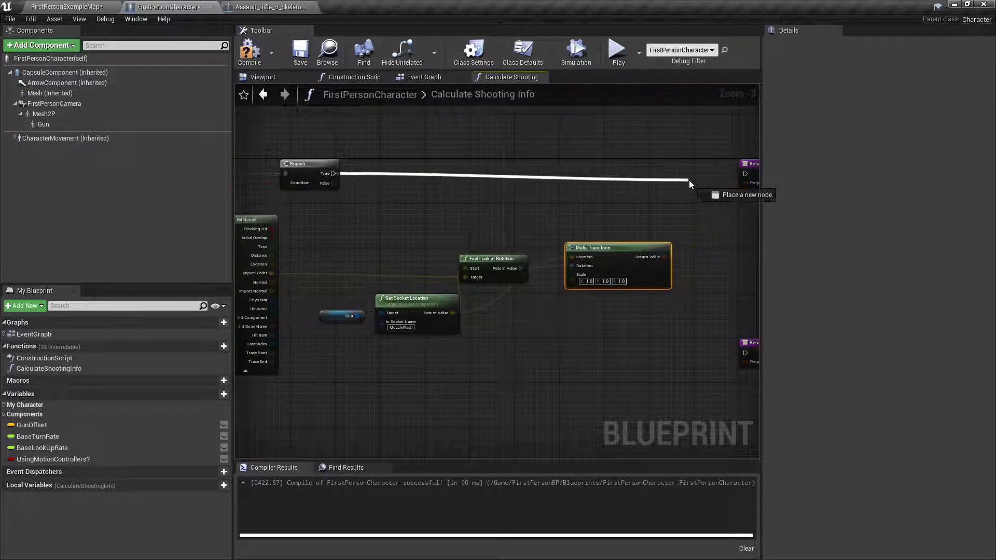
left_click_drag(689, 179, 659, 174)
Add a second Find Look at Rotation node with Get Socket Location's Return Value as Start and Break Hit Result's Trace End as Target
right_click_drag(446, 317, 582, 235)
right_click_drag(535, 259, 474, 250)
scroll(294, 281, "up", 1)
mouse_move(302, 282)
right_mouse_down()
mouse_move(407, 281)
mouse_move(293, 274)
right_mouse_up()
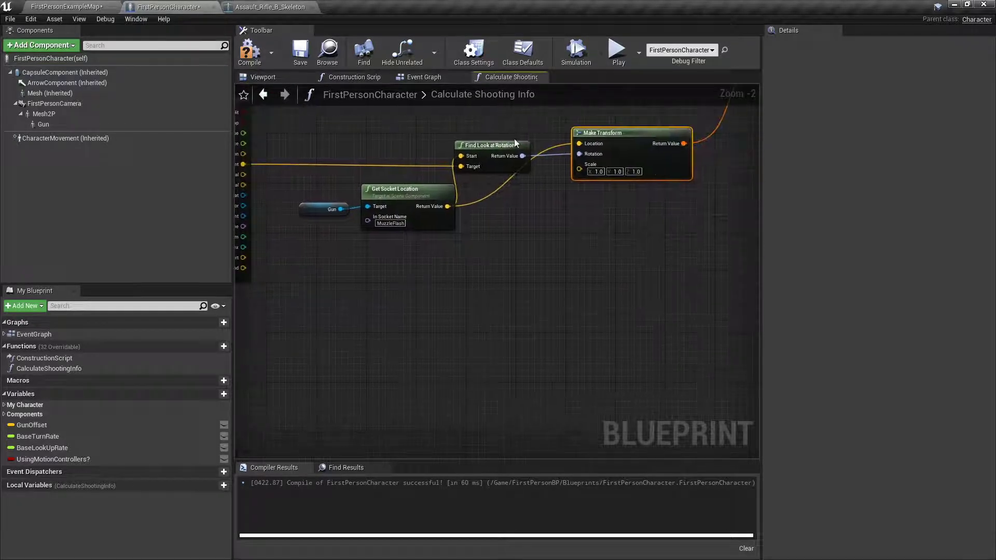
left_click_drag(447, 206, 453, 283)
type("find look")
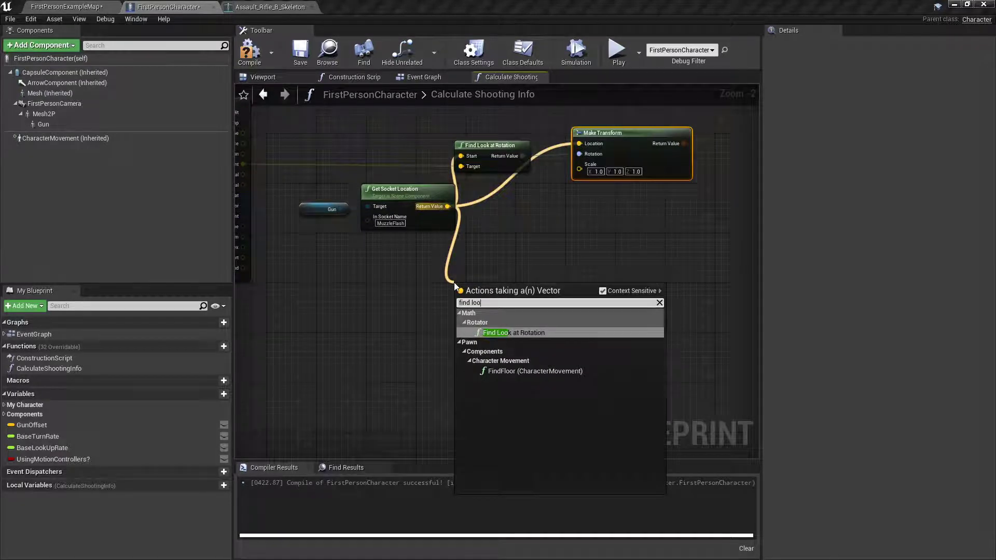
key("Return")
right_click_drag(312, 281, 363, 281)
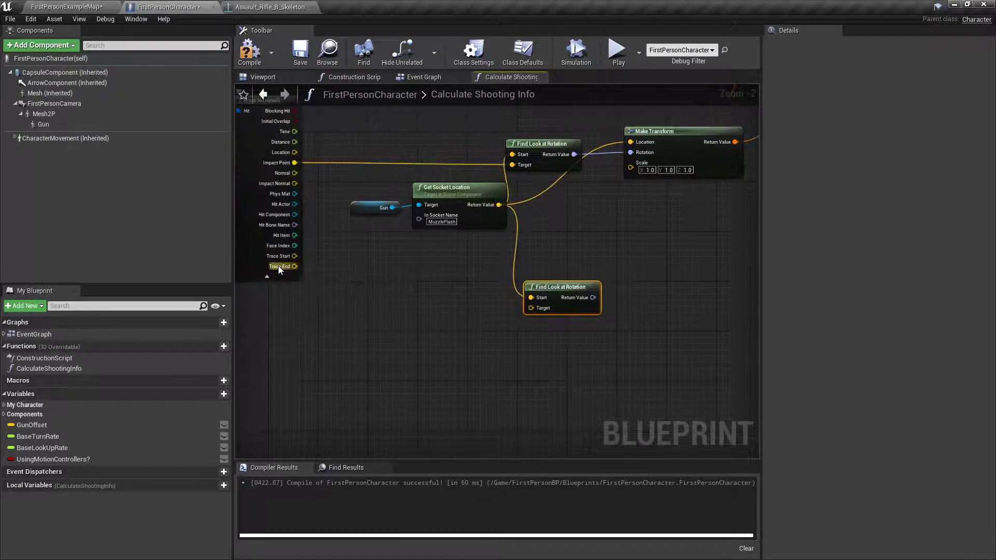
mouse_move(294, 266)
left_mouse_down()
mouse_move(540, 322)
mouse_move(535, 308)
left_mouse_up()
Add a second Make Transform node using the second Find Look at Rotation for Rotation and Get Socket Location's Return Value for Location
right_click_drag(649, 264, 412, 267)
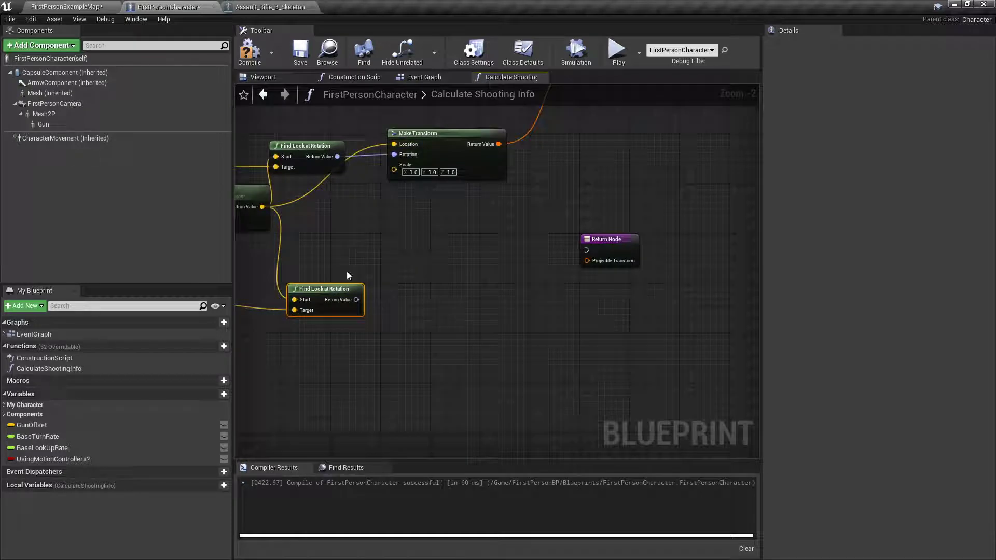
left_click_drag(356, 299, 434, 289)
type("mkae")
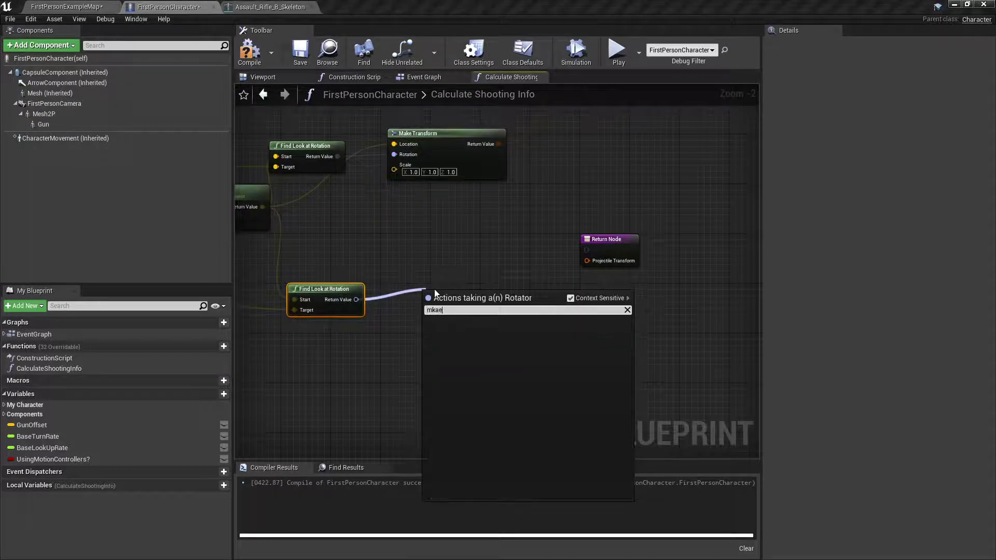
key("Return")
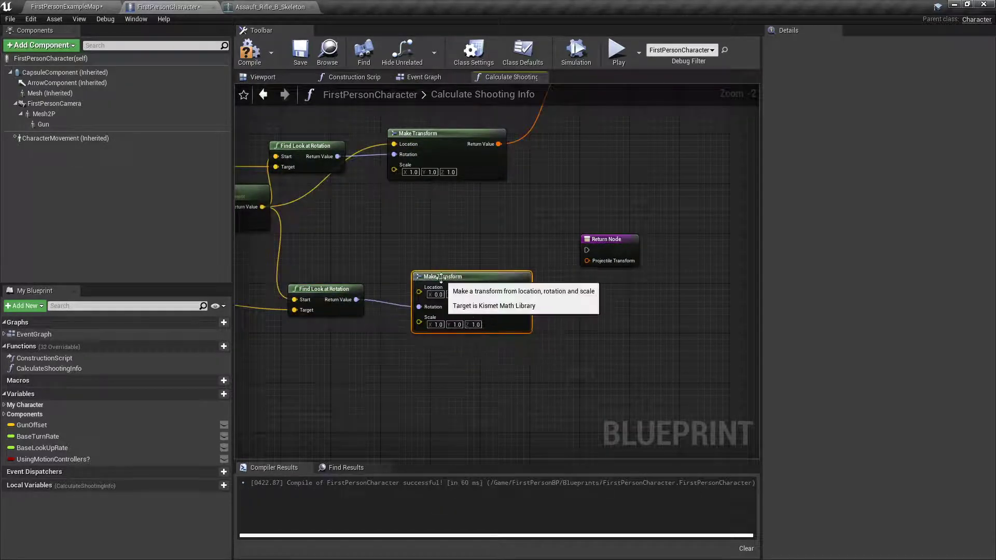
left_click_drag(423, 295, 422, 295)
left_click_drag(443, 275, 418, 274)
Wire the second Make Transform's Return Value and the Branch's False output into the lower Return Node's Projectile Transform and execution inputs
left_click_drag(498, 287, 589, 261)
scroll(500, 281, "down", 4)
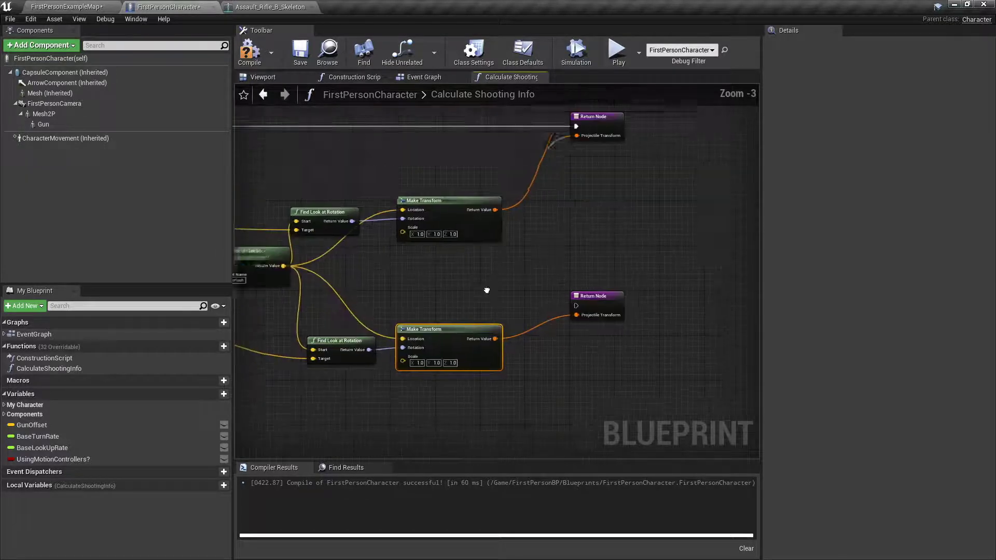
scroll(500, 281, "up", 1)
left_click_drag(259, 190, 330, 211)
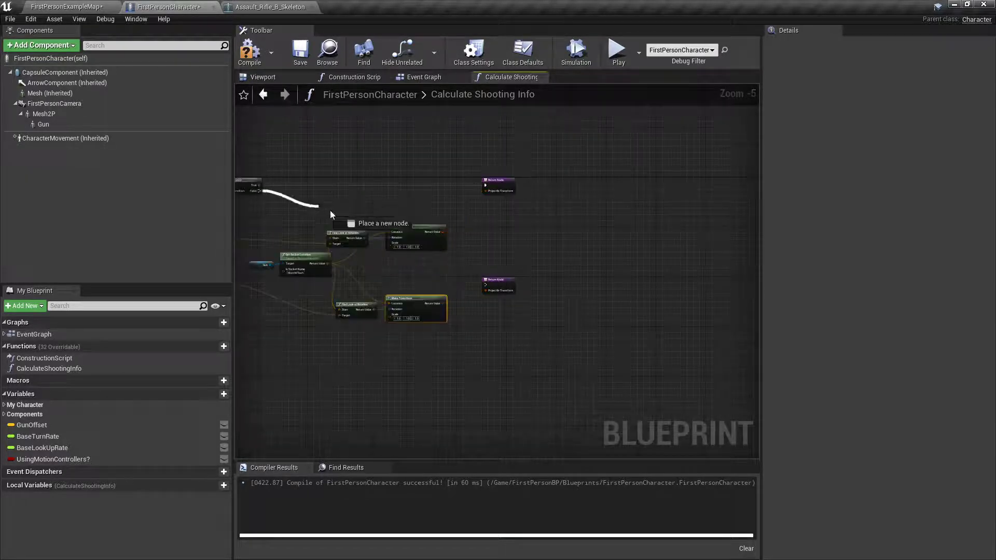
left_click_drag(486, 287, 486, 287)
left_click_drag(499, 280, 501, 282)
Add a vector + vector node summing GetWorldLocation's Return Value and the 25000 multiply result, and feed it into LineTraceByChannel's End
scroll(501, 262, "up", 2)
right_click_drag(501, 262, 583, 247)
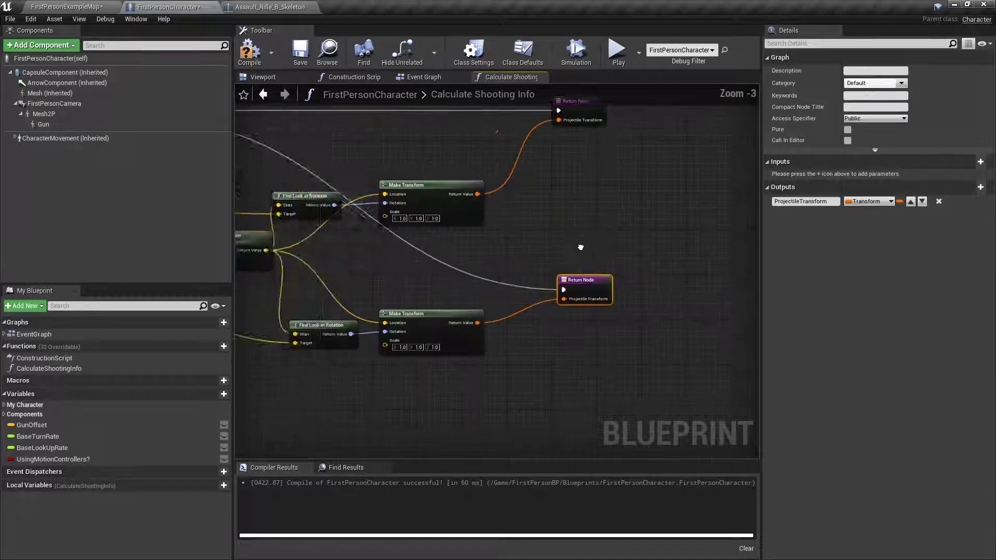
scroll(433, 260, "down", 1)
right_click_drag(433, 260, 603, 263)
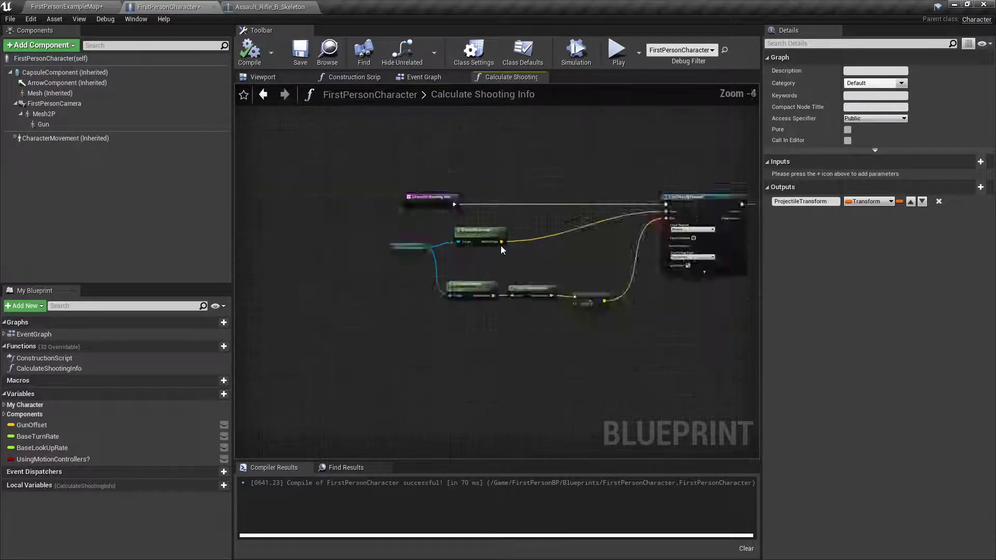
scroll(500, 245, "up", 5)
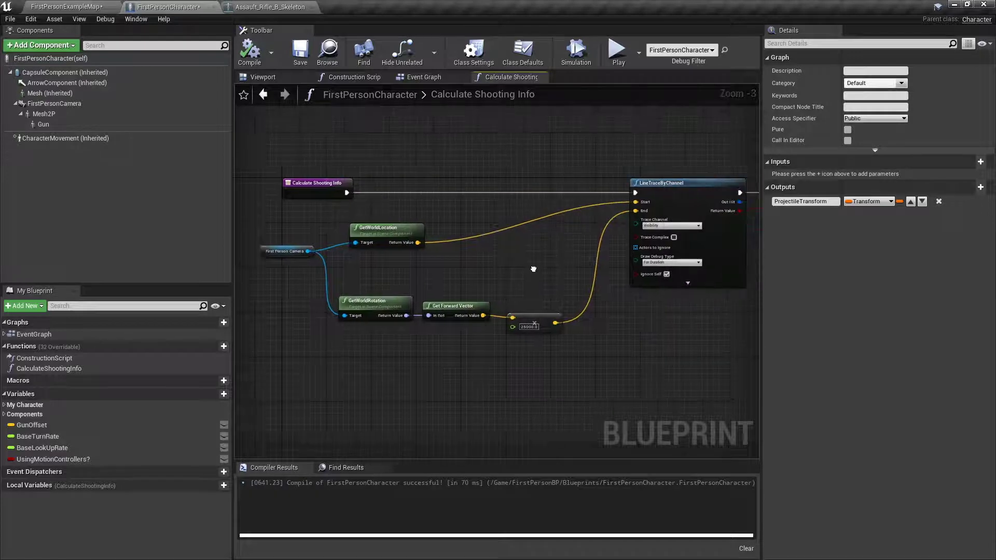
left_click_drag(366, 238, 471, 241)
type("+")
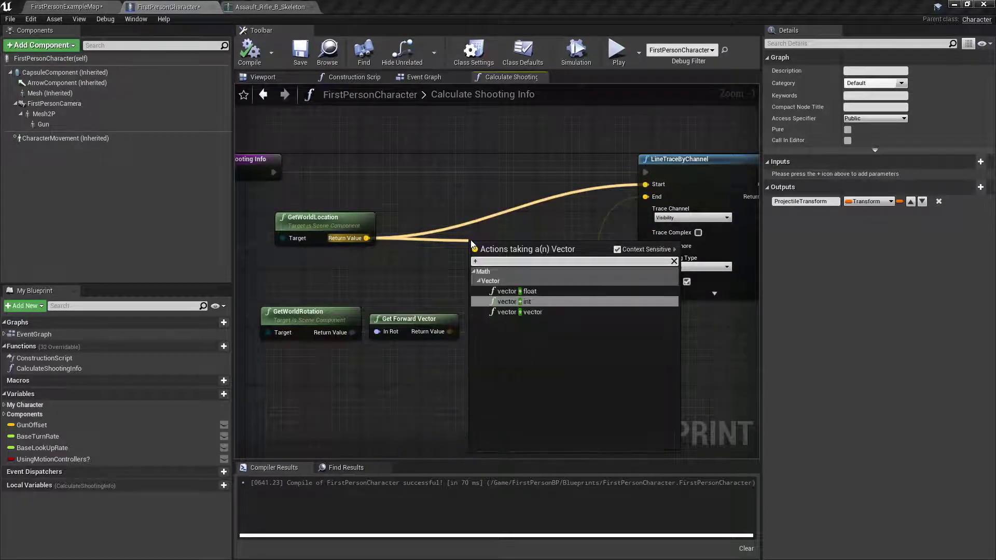
left_click(534, 312)
left_click_drag(538, 341, 542, 342)
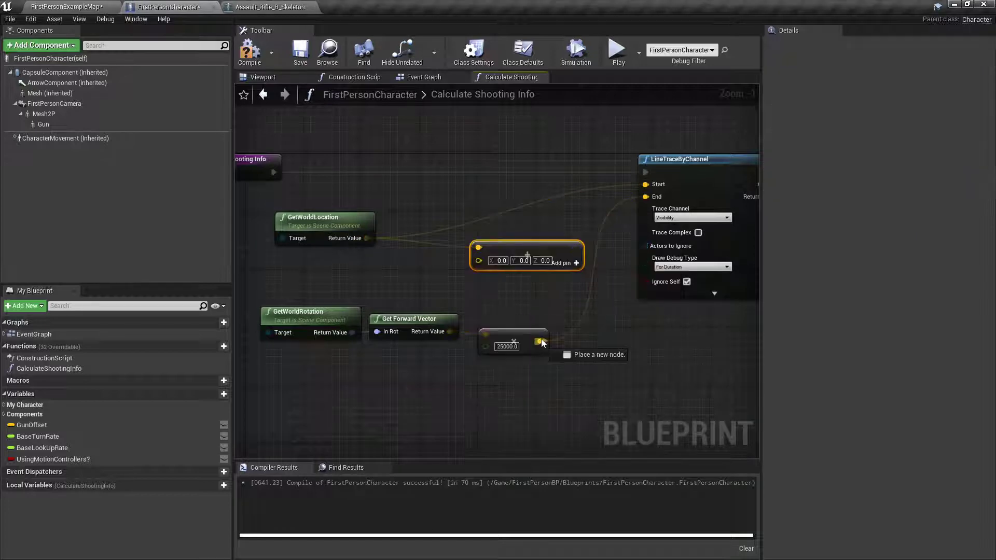
left_click_drag(480, 266, 647, 198)
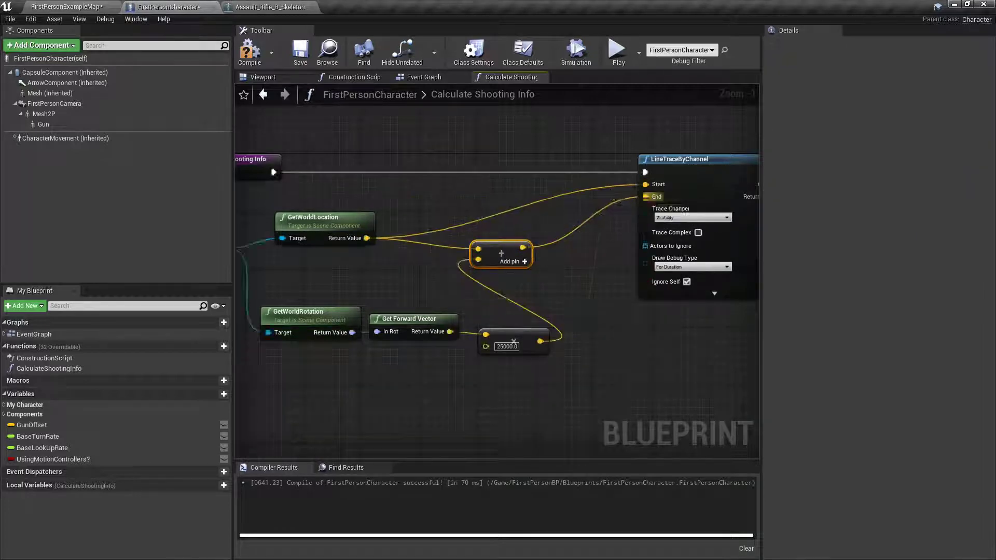
Compile and save the FirstPersonCharacter blueprint
scroll(502, 187, "down", 1)
right_click_drag(502, 187, 408, 178)
left_click(300, 52)
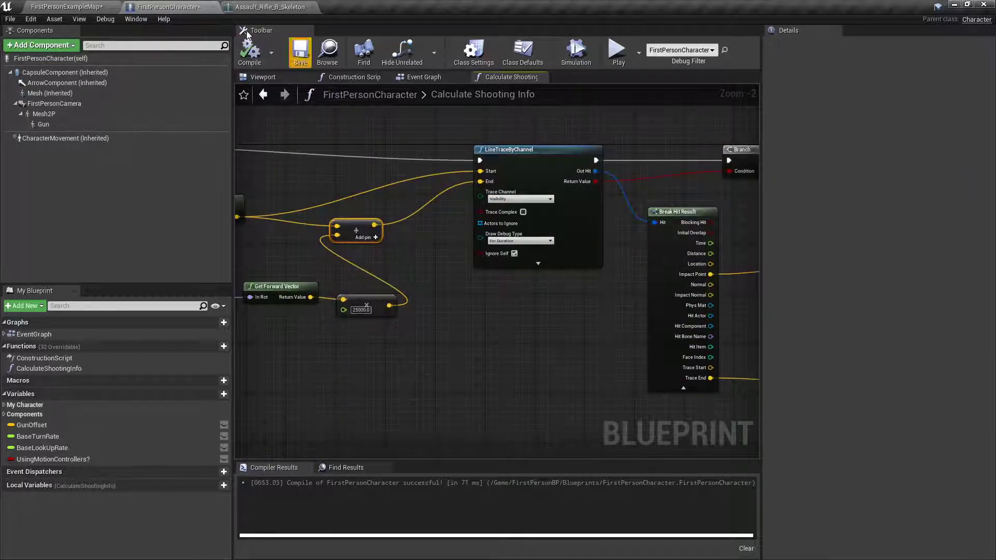
Play FirstPersonExampleMap, fire the rifle repeatedly in different directions to examine the debug line traces, and stop the session
left_click(75, 6)
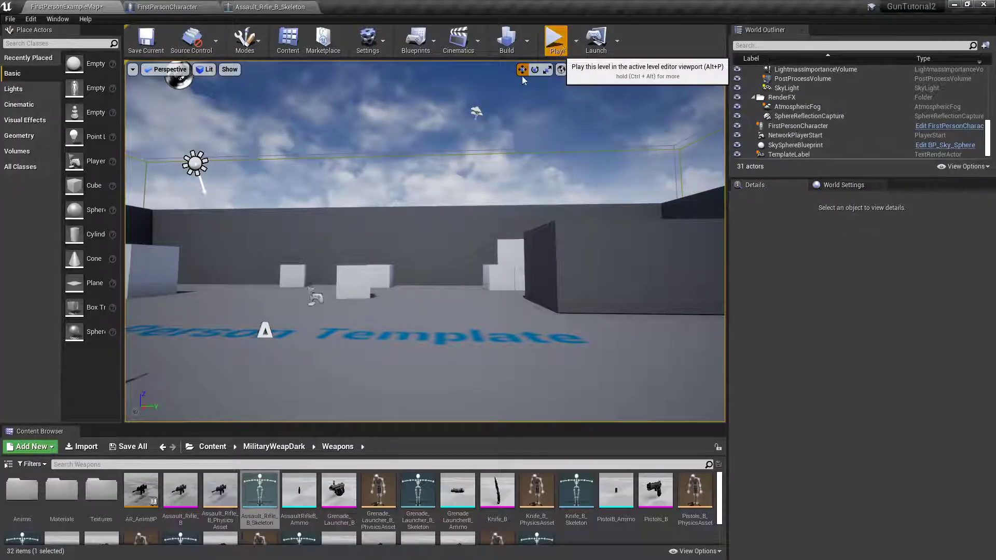
left_click(562, 48)
left_click(425, 242)
left_click(426, 241)
left_click(426, 242)
left_click(425, 241)
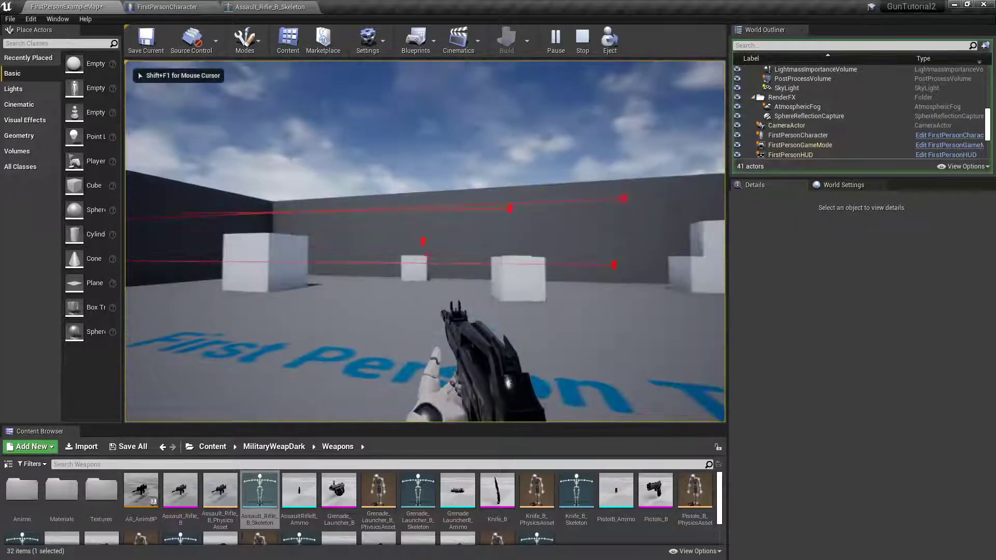
left_click(425, 241)
left_click(425, 241)
left_click(426, 241)
left_click(426, 241)
left_click(425, 241)
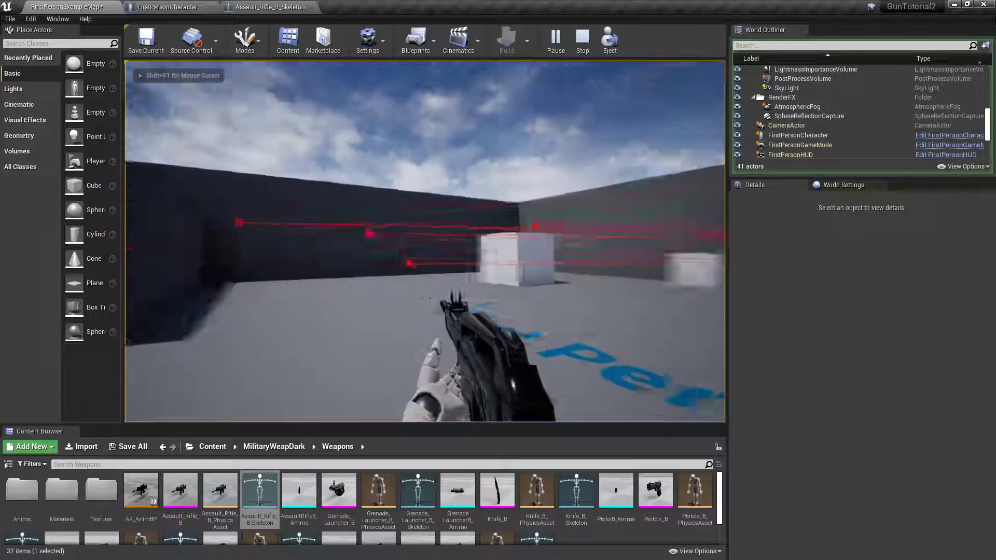
key("Escape")
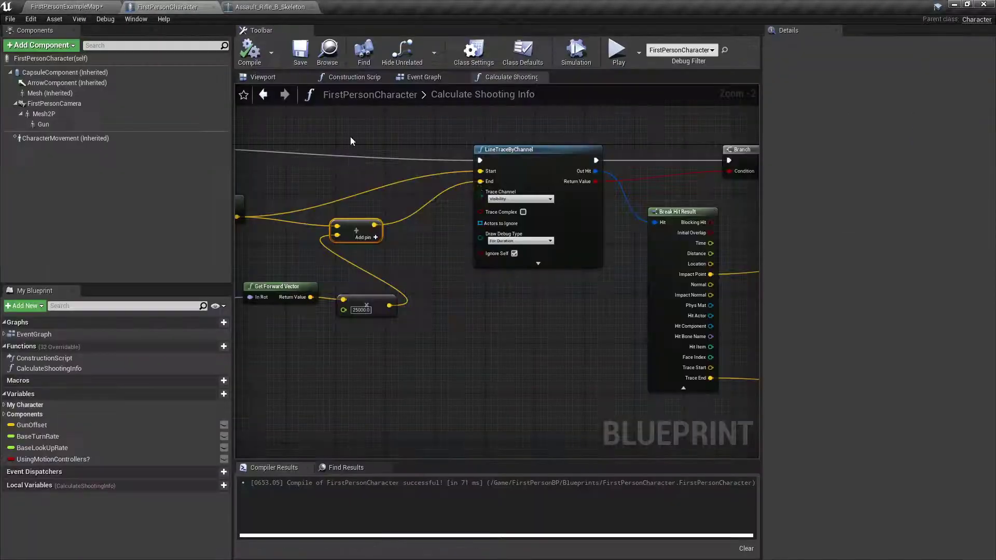
Return to FirstPersonCharacter's Event Graph and move the Mesh 2P, Get Anim Instance and Montage Play nodes left together, beneath Calculate Shooting Info
scroll(445, 198, "down", 2)
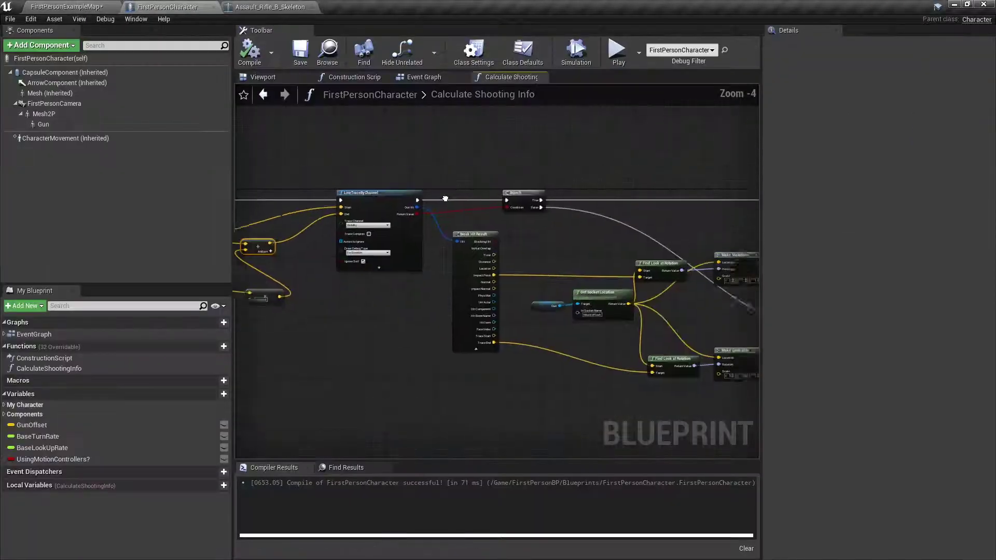
scroll(446, 199, "down", 2)
left_click(638, 269)
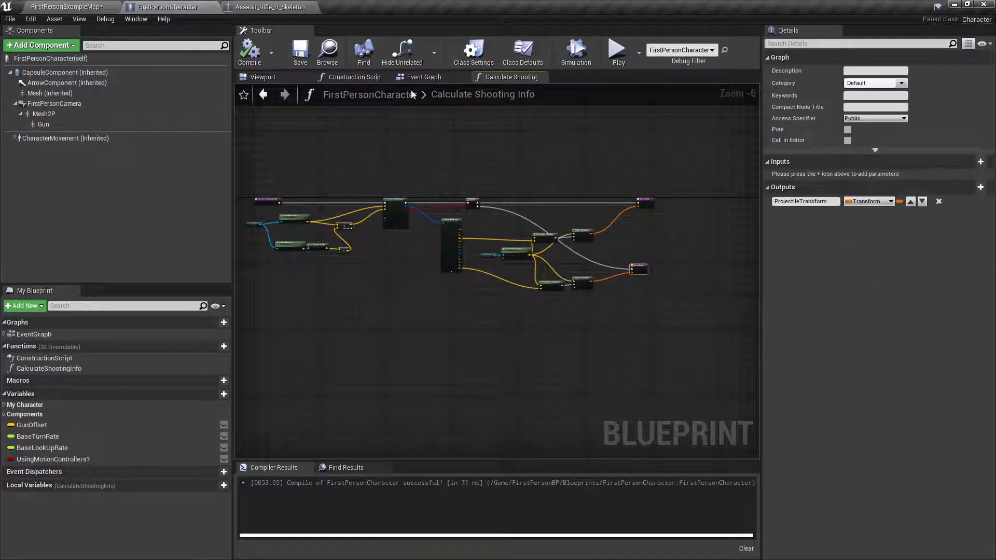
left_click(424, 77)
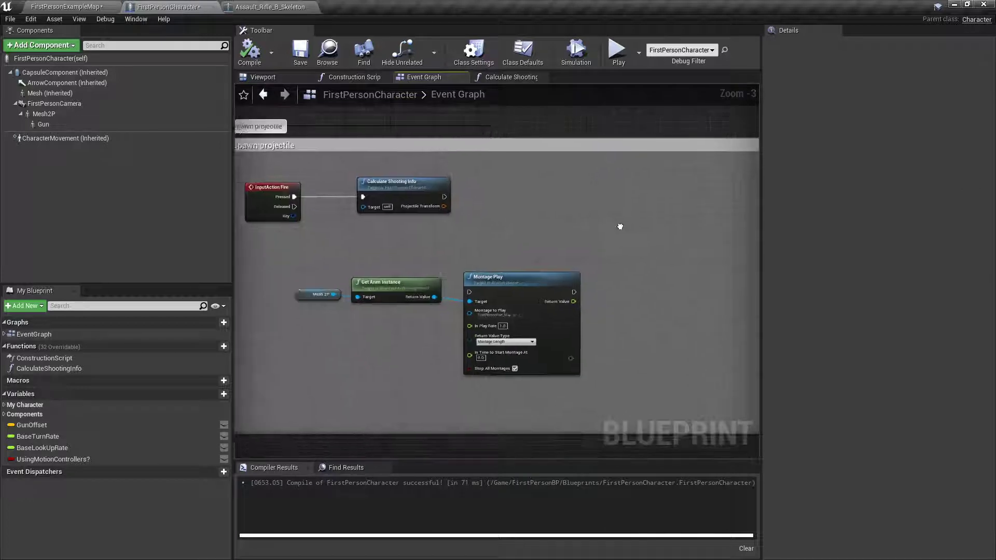
right_click_drag(620, 224, 626, 167)
scroll(640, 194, "down", 1)
left_click_drag(614, 314, 394, 212)
left_click_drag(529, 222, 494, 215)
left_click(537, 184)
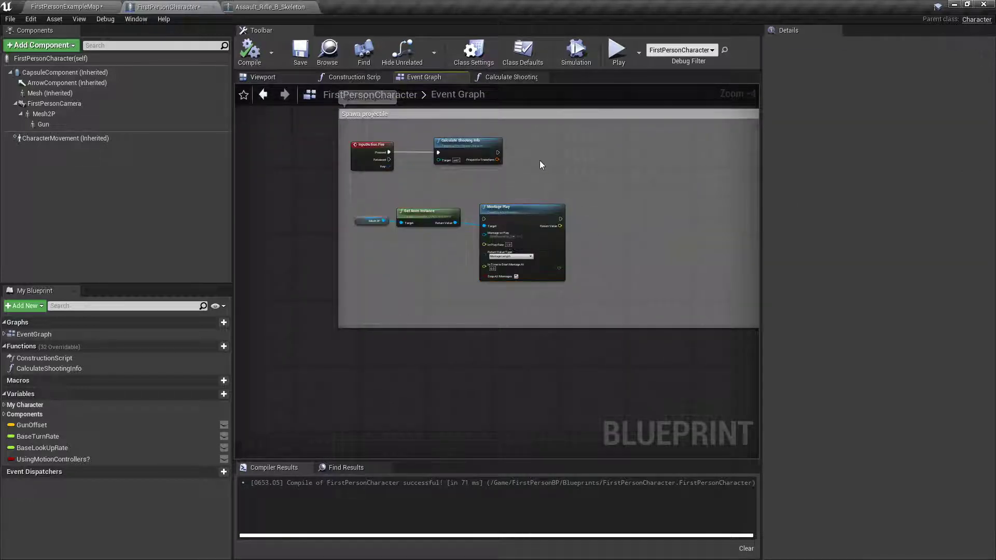